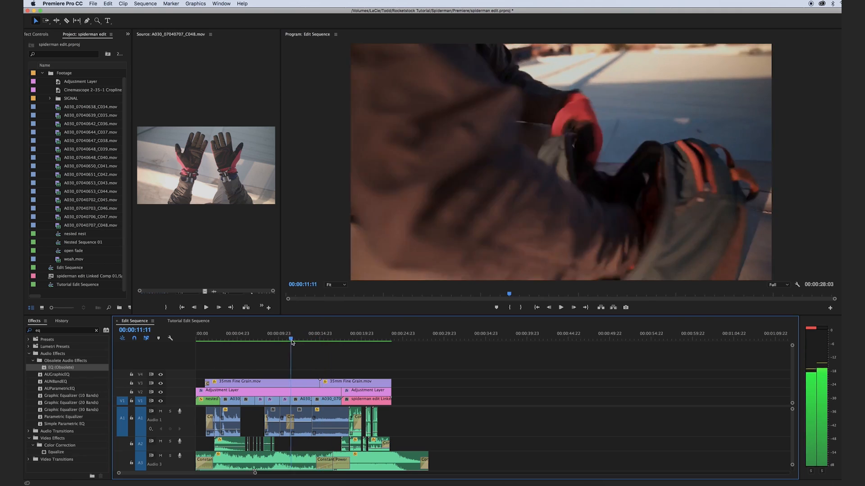
- Preview the Edit Sequence, and scrub through the Tutorial Edit Sequence to the shot of both gloved hands
{"action": "left_click_drag", "start_coordinate": [292, 342], "coordinate": [338, 344]}
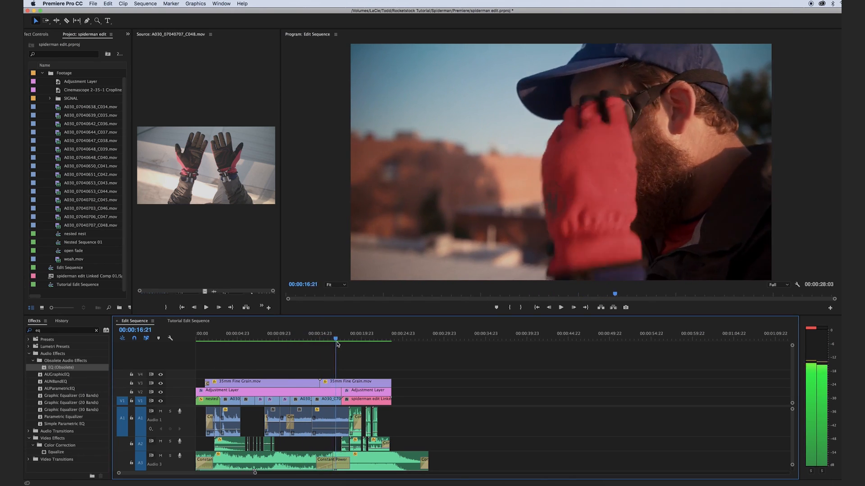
{"action": "key", "text": "space"}
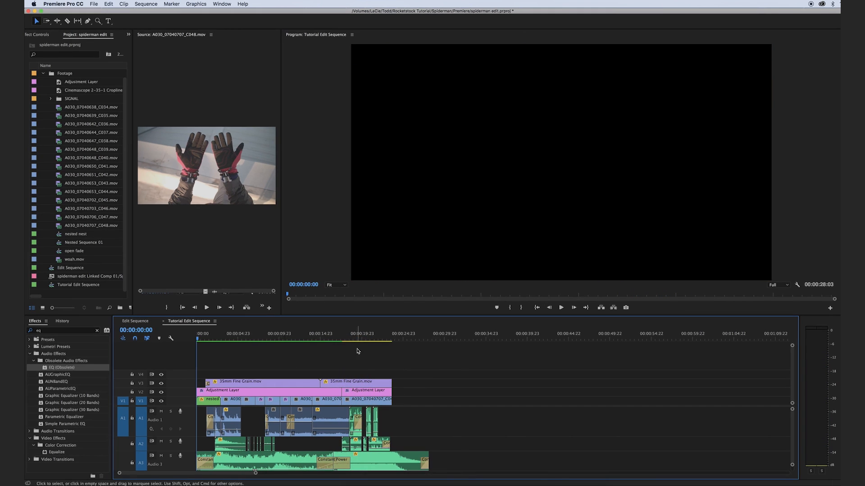
{"action": "left_click", "coordinate": [201, 338]}
{"action": "left_click_drag", "start_coordinate": [202, 339], "coordinate": [367, 343]}
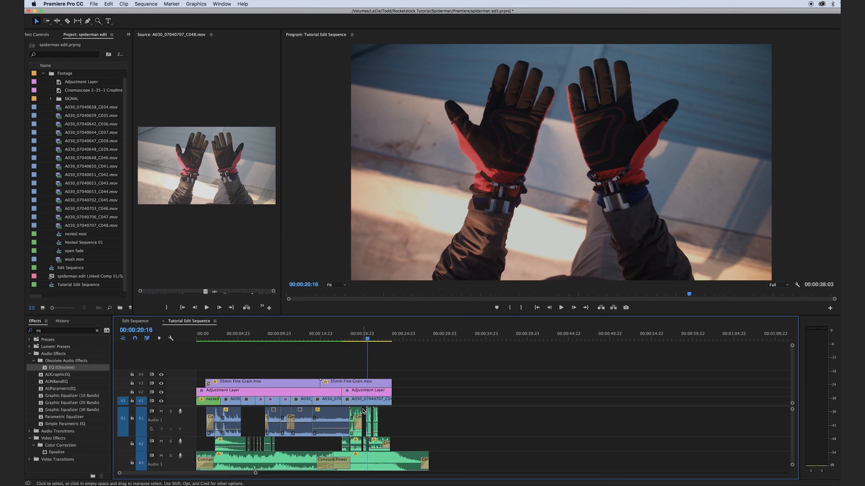
- Replace the gloved-hands clip on V1 with an After Effects composition, saving the new After Effects project as SpiderManHud_AE3
{"action": "right_click", "coordinate": [361, 401]}
{"action": "left_click", "coordinate": [352, 374]}
{"action": "left_click", "coordinate": [422, 418]}
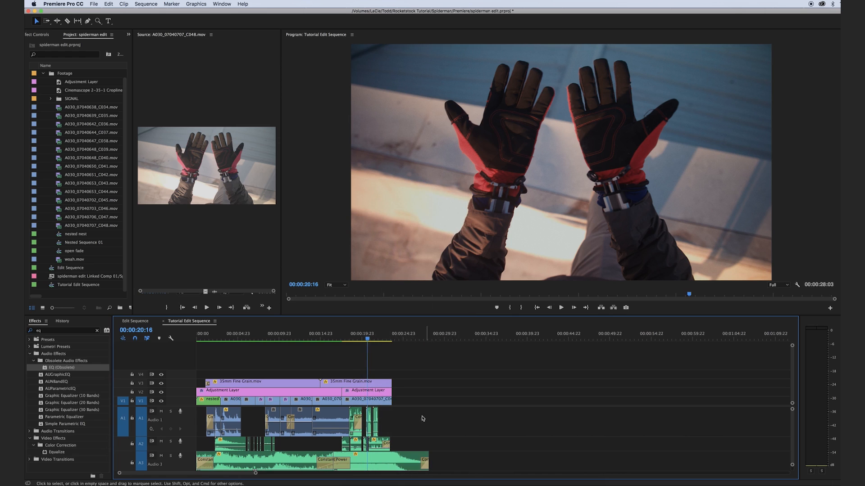
{"action": "right_click", "coordinate": [358, 404]}
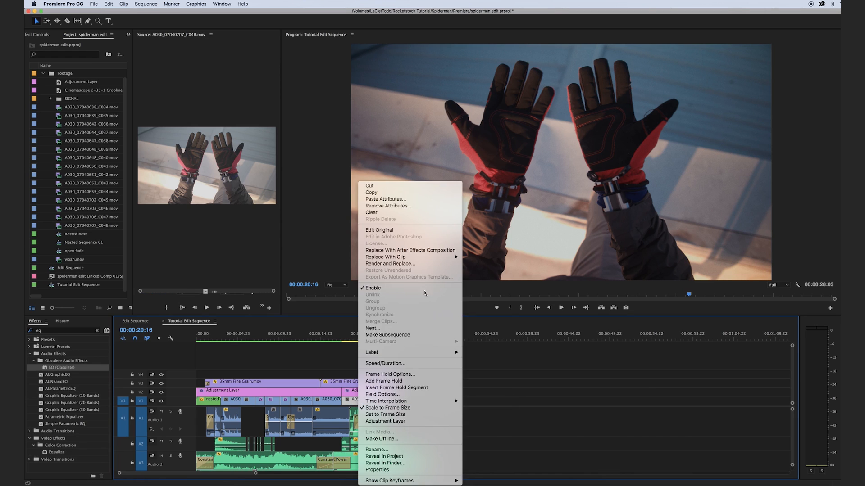
{"action": "left_click", "coordinate": [384, 250]}
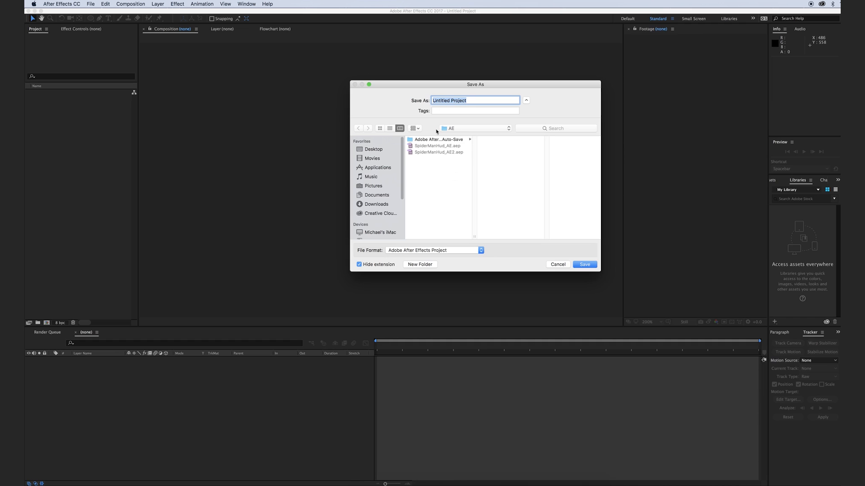
{"action": "type", "text": "SpiderManHud_AE3"}
{"action": "key", "text": "Return"}
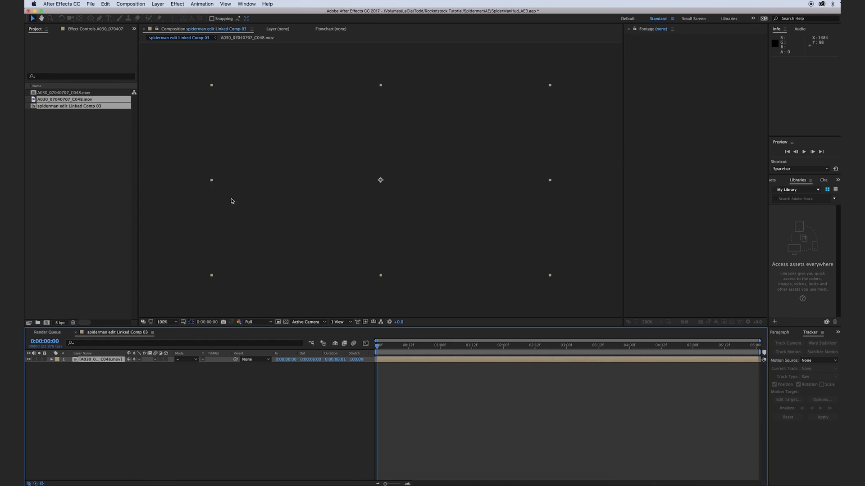
- Preview the gloved-hands footage in the linked composition, and check the replaced clip in Premiere Pro before returning to After Effects
{"action": "left_click", "coordinate": [103, 178]}
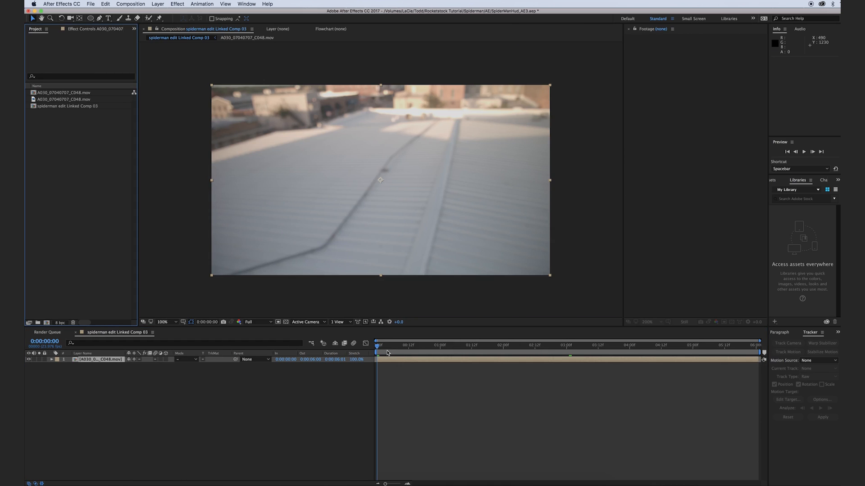
{"action": "left_click_drag", "start_coordinate": [385, 348], "coordinate": [361, 355]}
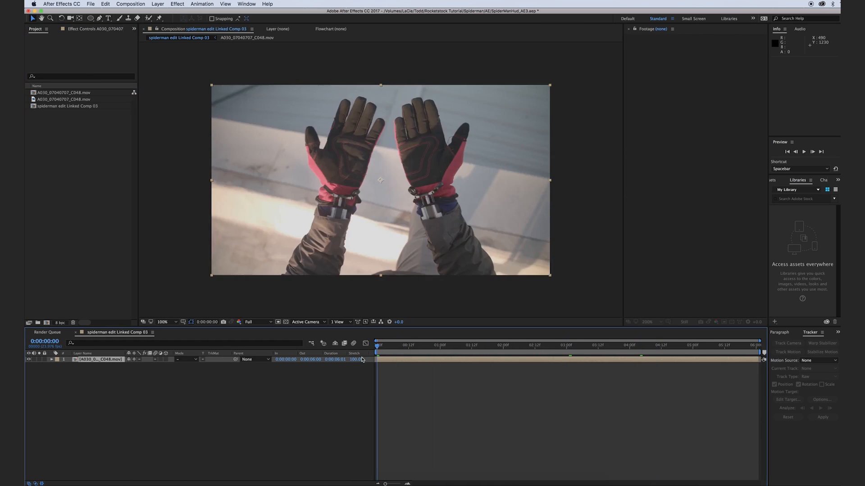
{"action": "left_click", "coordinate": [411, 485]}
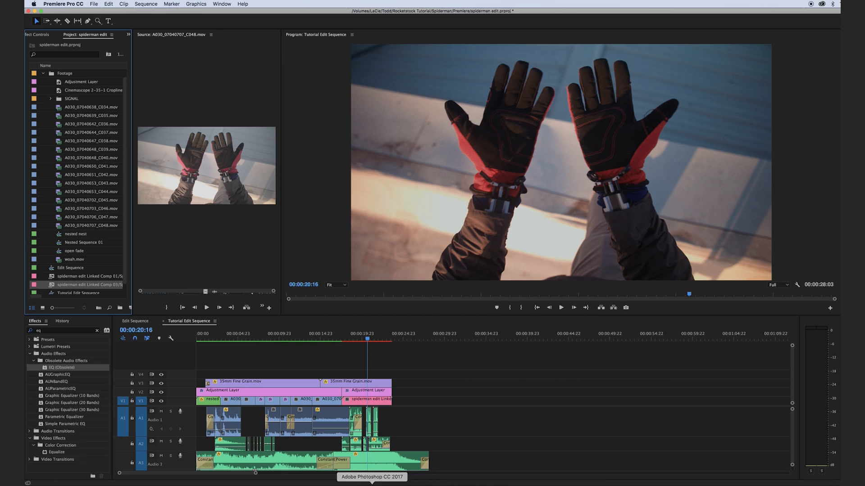
{"action": "left_click", "coordinate": [388, 485]}
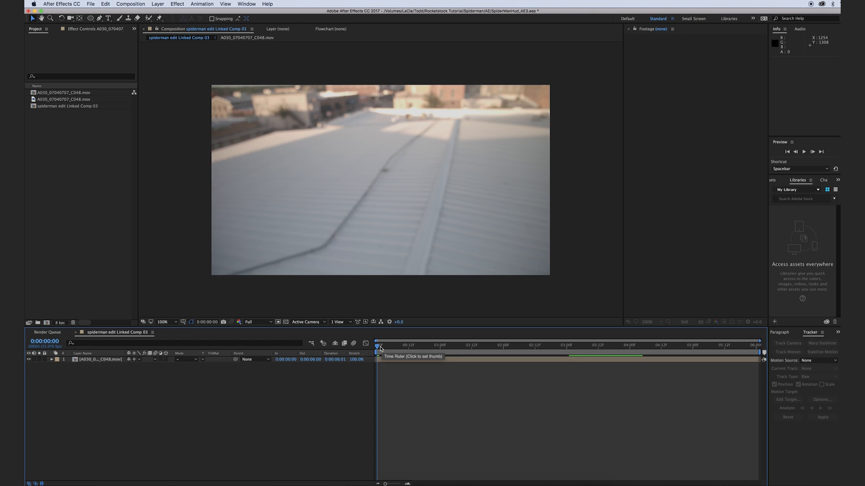
{"action": "left_click_drag", "start_coordinate": [390, 350], "coordinate": [468, 351]}
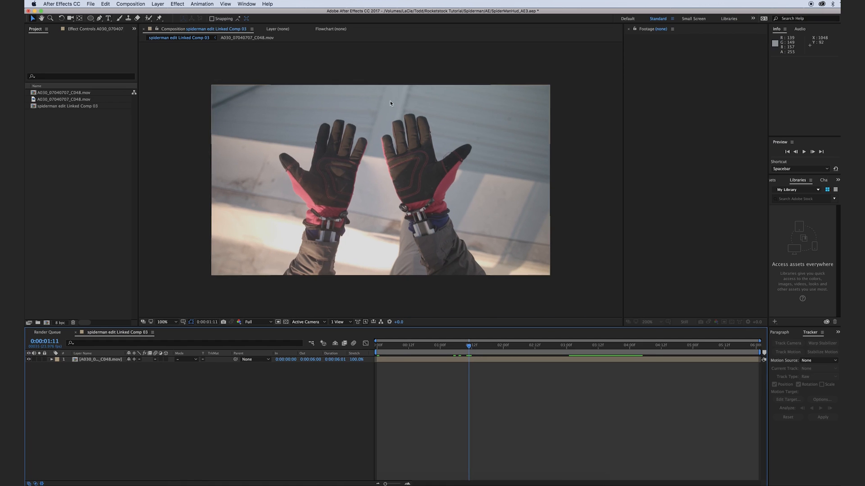
- Pre-compose the A030_07040707_C048.mov layer in the linked composition
{"action": "left_click", "coordinate": [102, 359]}
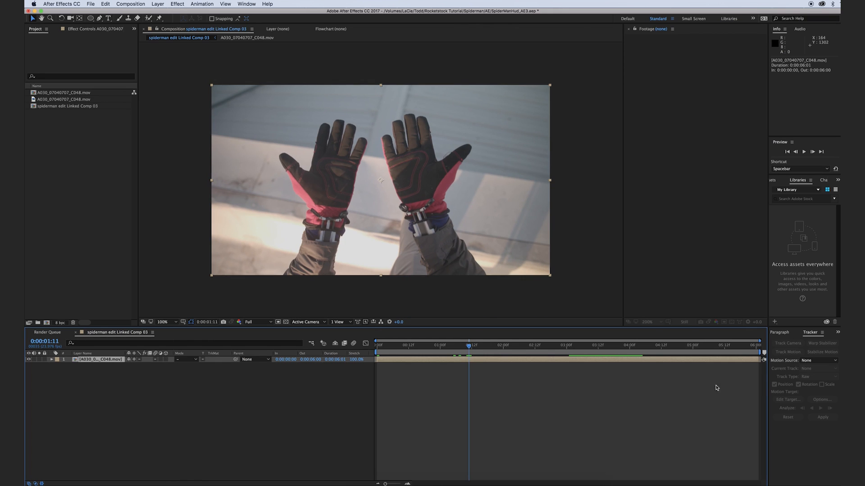
{"action": "left_click", "coordinate": [166, 425]}
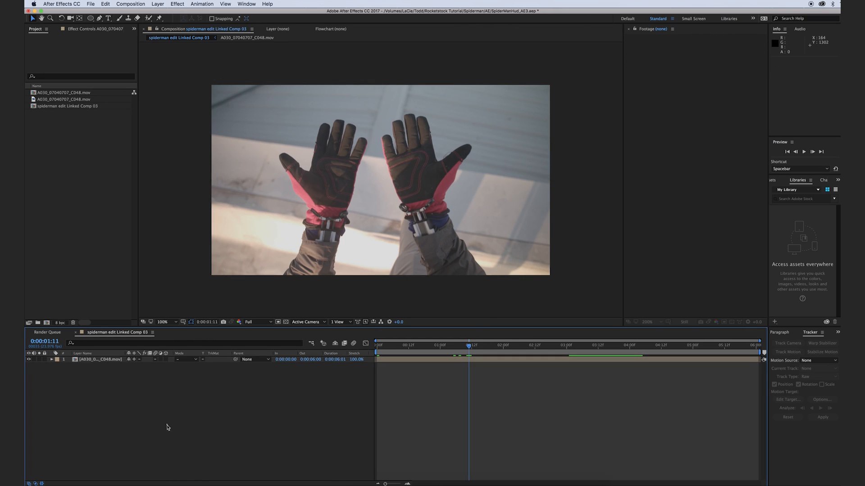
{"action": "left_click", "coordinate": [92, 361]}
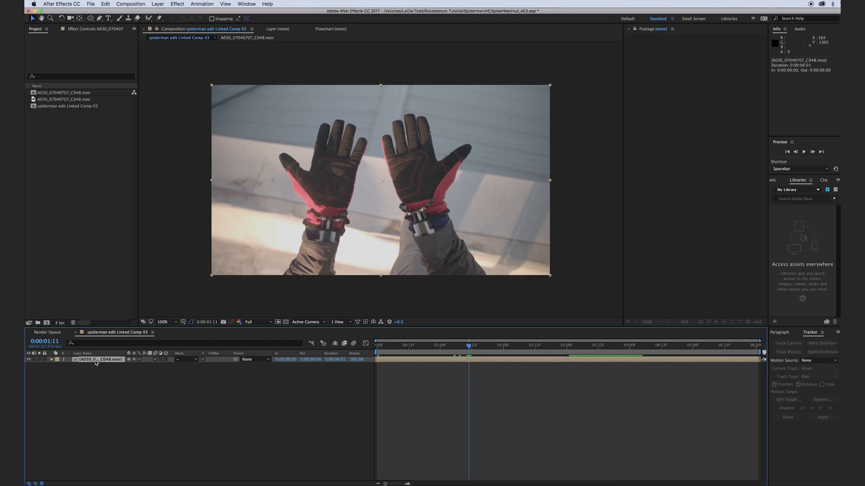
{"action": "right_click", "coordinate": [95, 362]}
{"action": "left_click", "coordinate": [120, 425]}
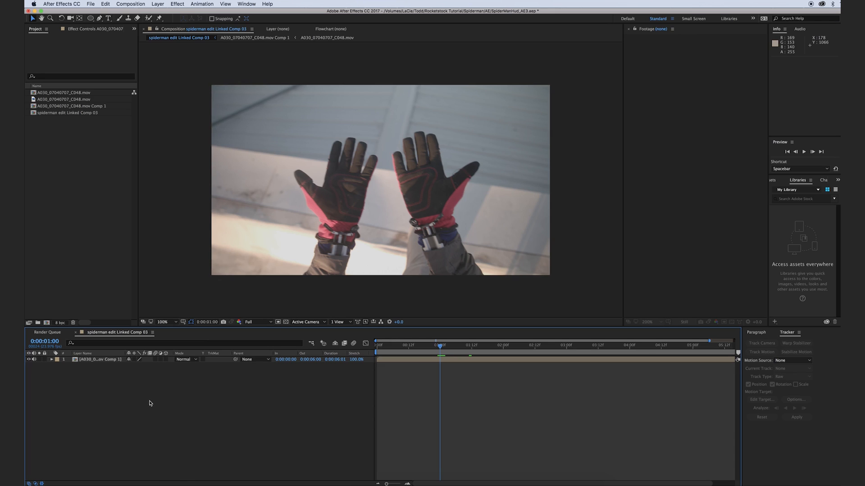
- Add a null object to the linked composition above the pre-composed footage
{"action": "right_click", "coordinate": [111, 404]}
{"action": "mouse_move", "coordinate": [120, 408]}
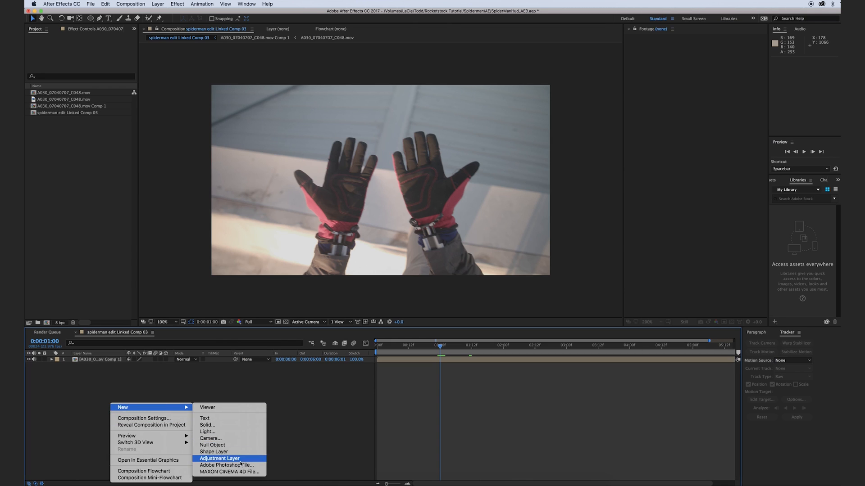
{"action": "left_click", "coordinate": [217, 446]}
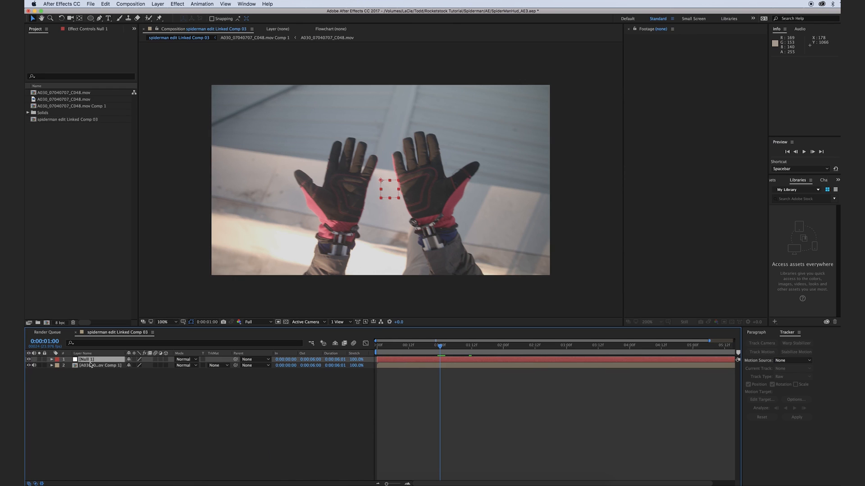
- Duplicate the null object nine times to make ten null layers, one per finger
{"action": "key", "text": "super+d"}
{"action": "key", "text": "super+d"}
{"action": "key", "text": "super+d"}
{"action": "key", "text": "super+d"}
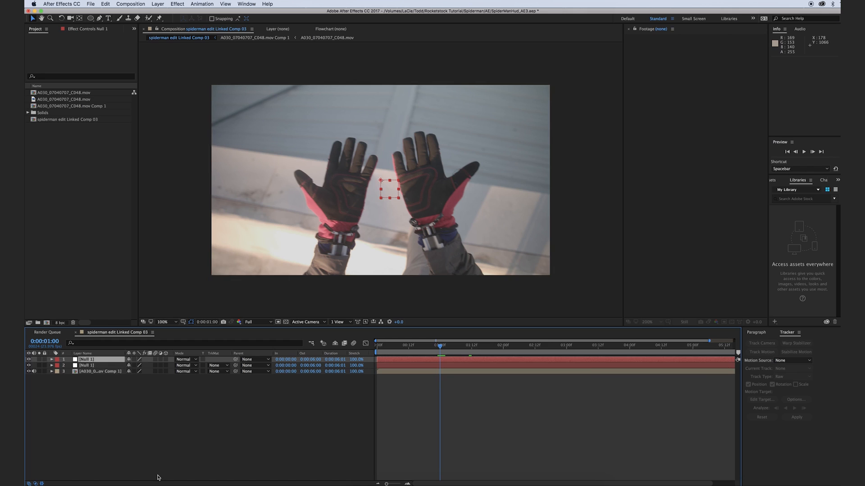
{"action": "key", "text": "super+d"}
{"action": "key", "text": "super+d"}
{"action": "key", "text": "super+d"}
{"action": "key", "text": "super+d"}
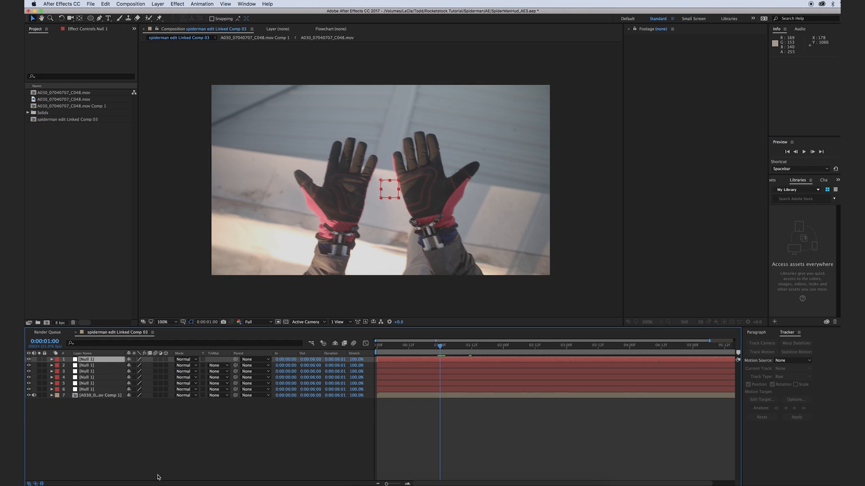
{"action": "key", "text": "super+d"}
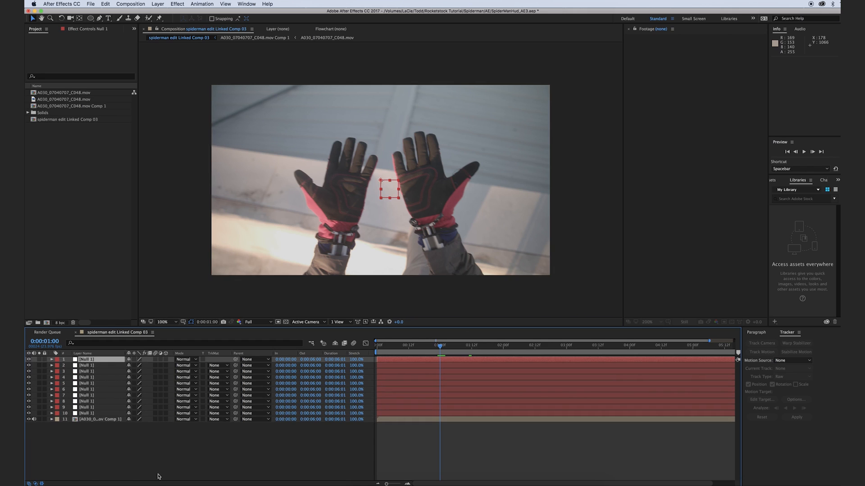
{"action": "left_click", "coordinate": [196, 459]}
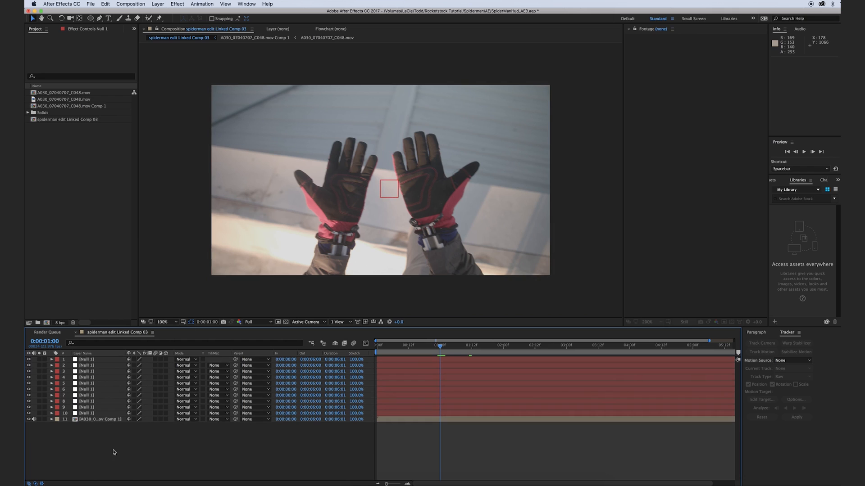
- Rename the ten null layers from the lowest up: Left Thumb, Pointer, middle, Ring, Pinky, followed by Right Thumb, Pointer, Middle, Ring, Pinky
{"action": "left_click", "coordinate": [95, 414]}
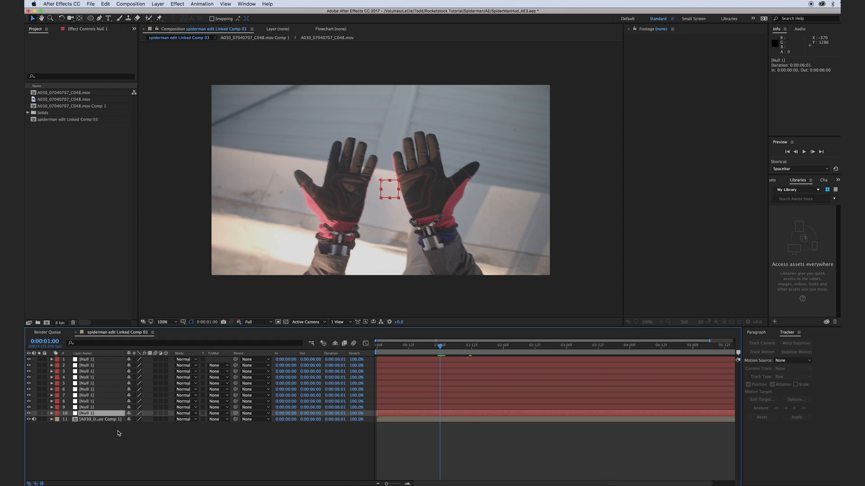
{"action": "key", "text": "Return"}
{"action": "type", "text": "Left Thumb"}
{"action": "key", "text": "Return"}
{"action": "key", "text": "super+Up"}
{"action": "key", "text": "Return"}
{"action": "type", "text": "Lef"}
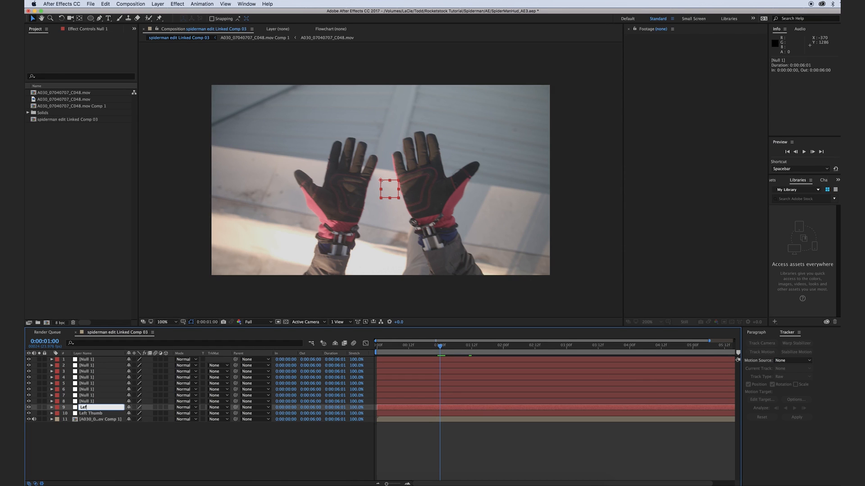
{"action": "type", "text": "t P"}
{"action": "key", "text": "Return"}
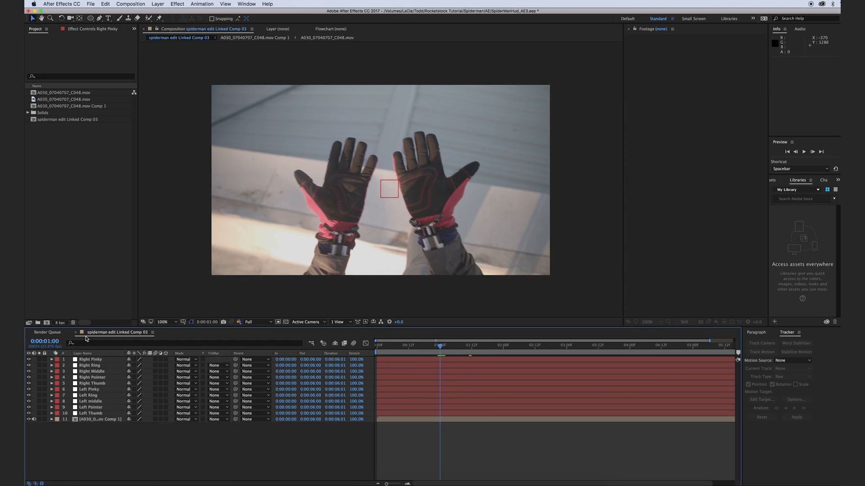
- Start a motion track on the pre-composed footage layer and accept its tracker options with Stop Tracking as the low-confidence behaviour
{"action": "left_click", "coordinate": [90, 420]}
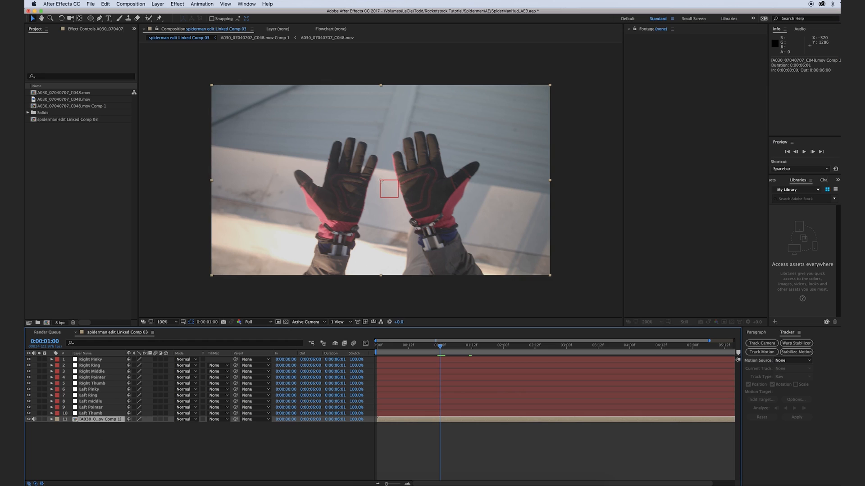
{"action": "left_click", "coordinate": [761, 352]}
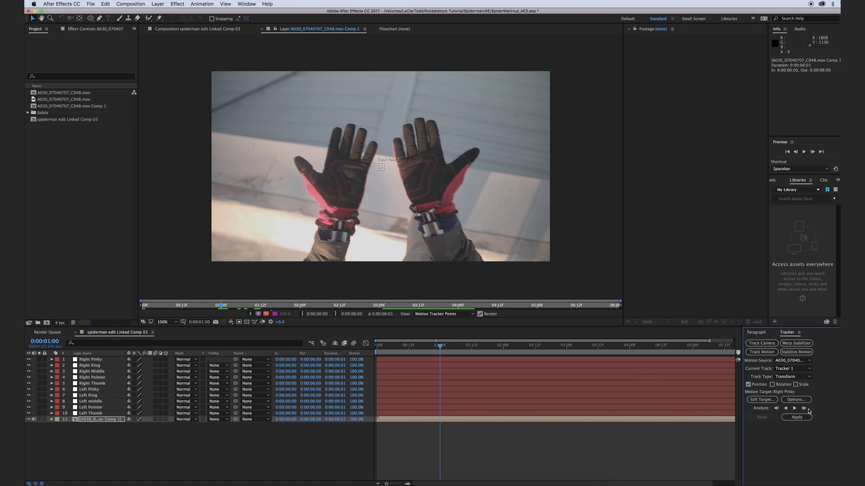
{"action": "left_click", "coordinate": [797, 400]}
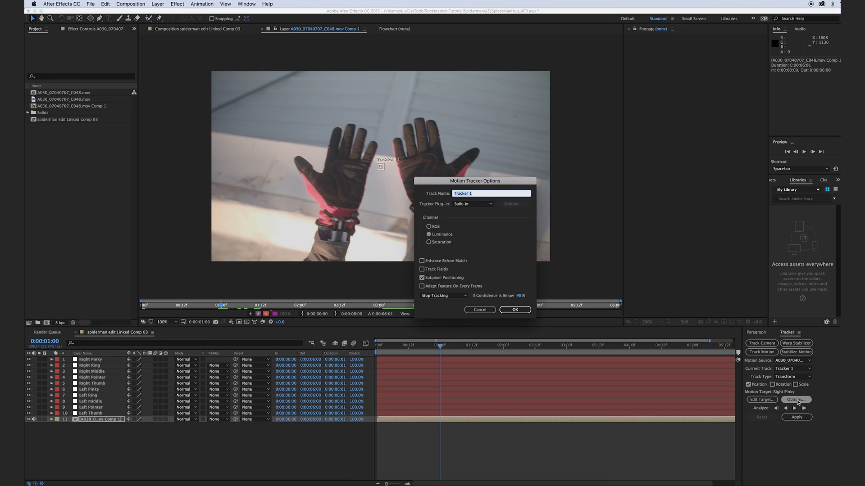
{"action": "left_click_drag", "start_coordinate": [483, 178], "coordinate": [621, 152]}
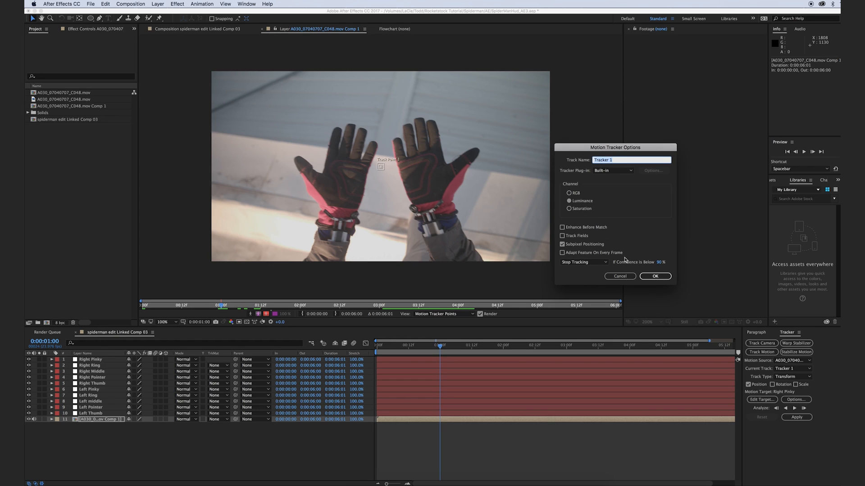
{"action": "left_click", "coordinate": [571, 263]}
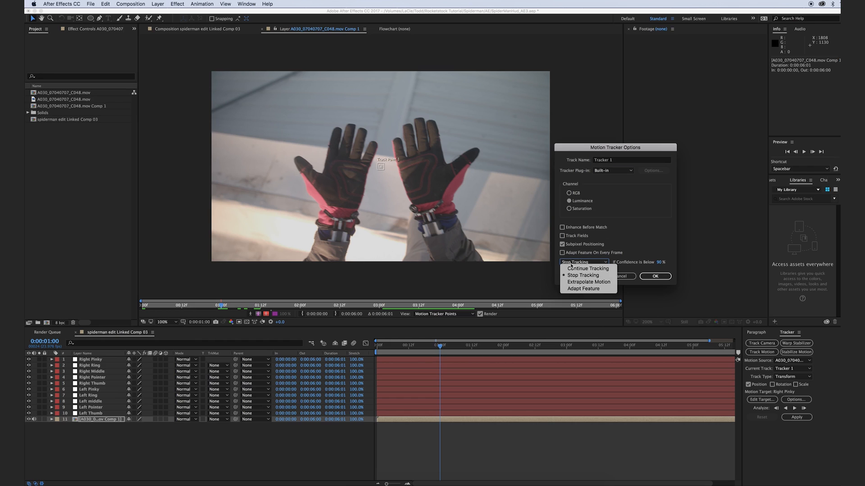
{"action": "left_click", "coordinate": [585, 278]}
{"action": "left_click", "coordinate": [583, 262]}
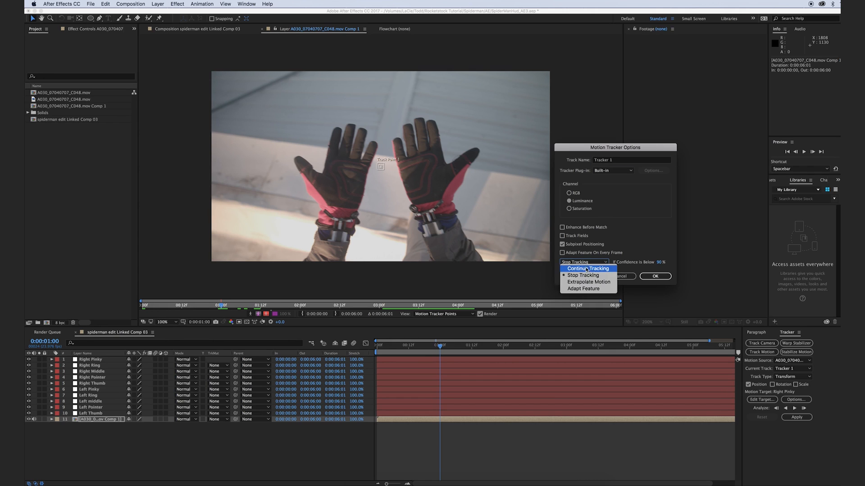
{"action": "left_click", "coordinate": [583, 289]}
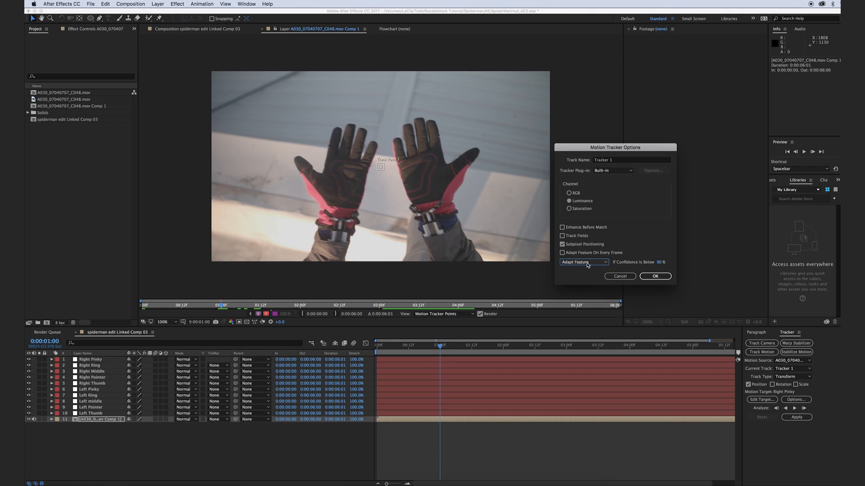
{"action": "left_click", "coordinate": [588, 263]}
{"action": "left_click", "coordinate": [577, 277]}
{"action": "left_click", "coordinate": [657, 276]}
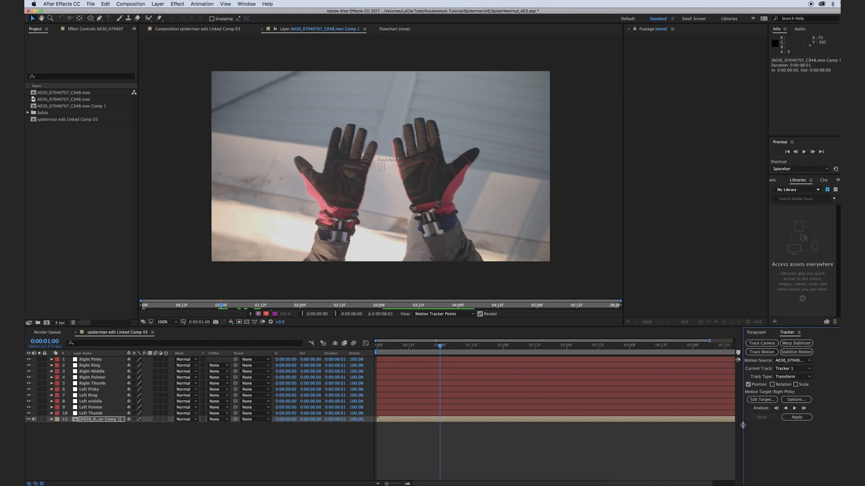
- Set the tracker's motion target to the Left Thumb null layer
{"action": "left_click", "coordinate": [756, 400]}
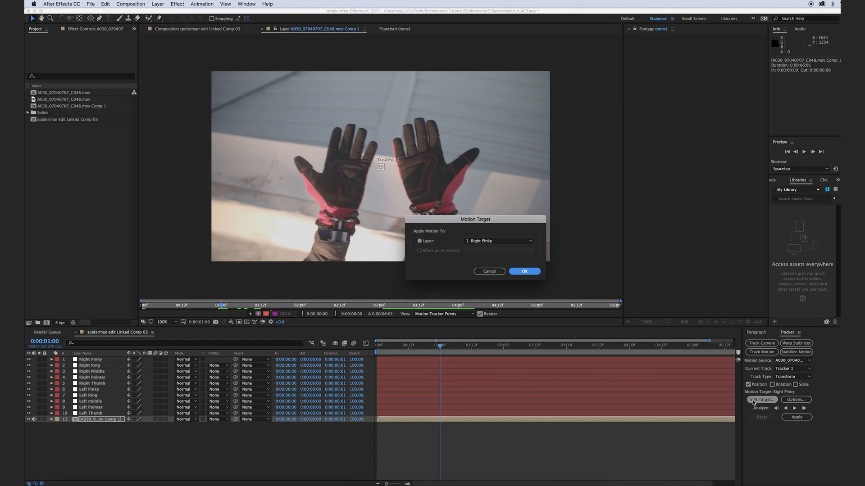
{"action": "left_click", "coordinate": [530, 241]}
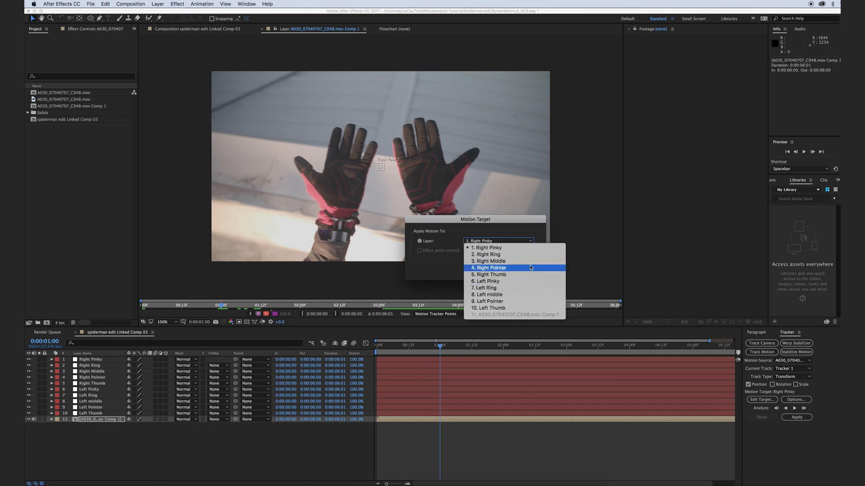
{"action": "left_click", "coordinate": [491, 309]}
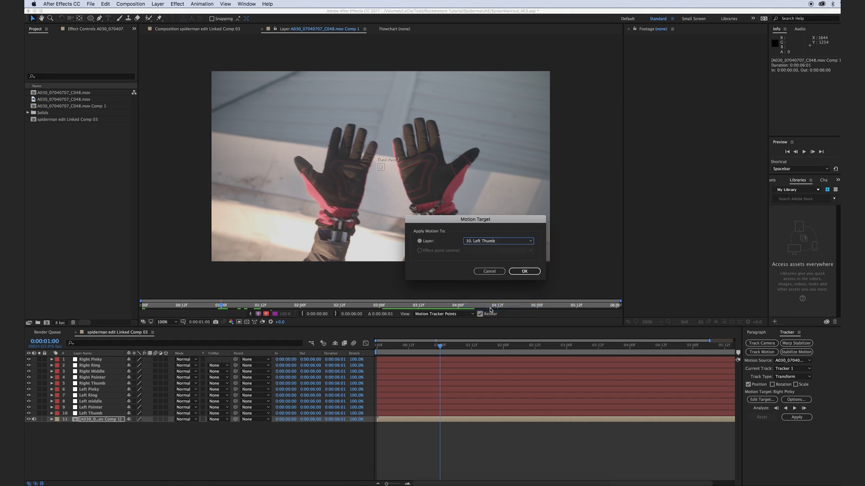
{"action": "left_click", "coordinate": [524, 272]}
- Enlarge the track point's feature and search regions and place it over the tip of the left thumb at 0:00:01:00
{"action": "scroll", "coordinate": [453, 211], "scroll_direction": "up", "scroll_amount": 3}
{"action": "left_click_drag", "start_coordinate": [452, 210], "coordinate": [458, 213]}
{"action": "left_click", "coordinate": [489, 173]}
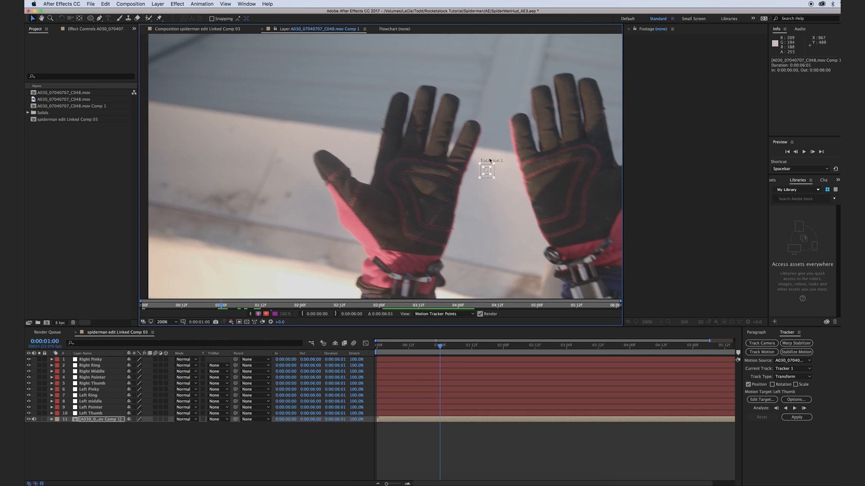
{"action": "mouse_move", "coordinate": [491, 175]}
{"action": "left_mouse_down"}
{"action": "mouse_move", "coordinate": [506, 188]}
{"action": "mouse_move", "coordinate": [492, 180]}
{"action": "left_mouse_up"}
{"action": "left_click_drag", "start_coordinate": [503, 187], "coordinate": [336, 166]}
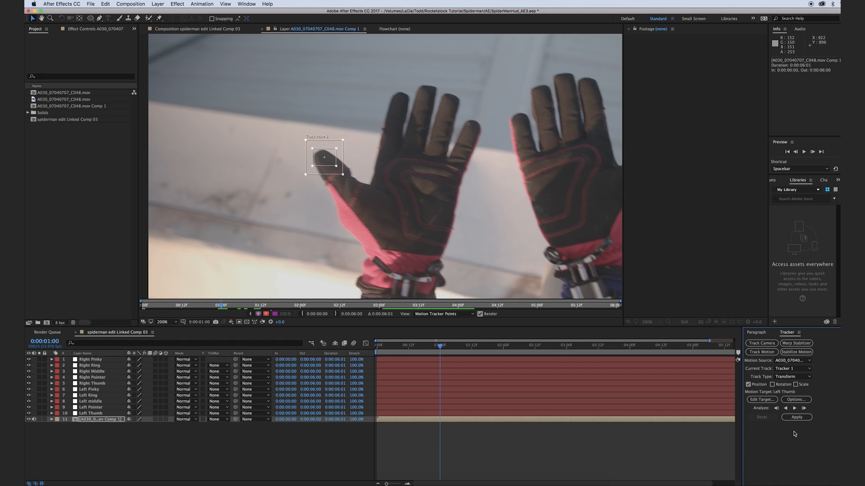
- Analyze the left thumb forward from 0:00:01:00 to the end of the clip, recentring the track point on the thumb tip wherever it drifts
{"action": "left_click", "coordinate": [794, 408]}
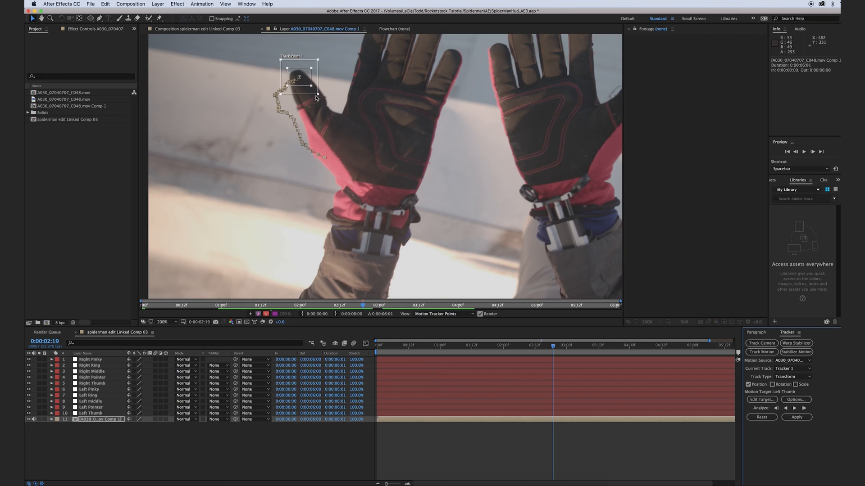
{"action": "left_click_drag", "start_coordinate": [305, 93], "coordinate": [305, 94]}
{"action": "left_click", "coordinate": [794, 408]}
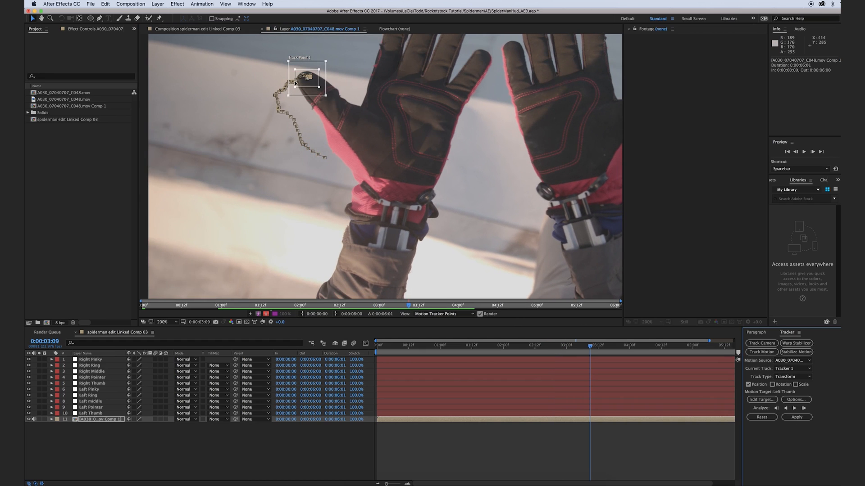
{"action": "left_click", "coordinate": [794, 408]}
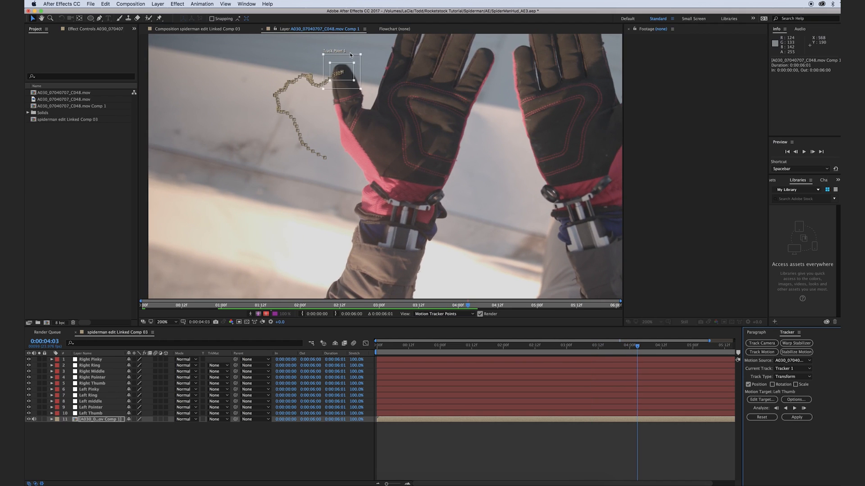
{"action": "left_click_drag", "start_coordinate": [347, 86], "coordinate": [349, 87]}
{"action": "left_click", "coordinate": [794, 408]}
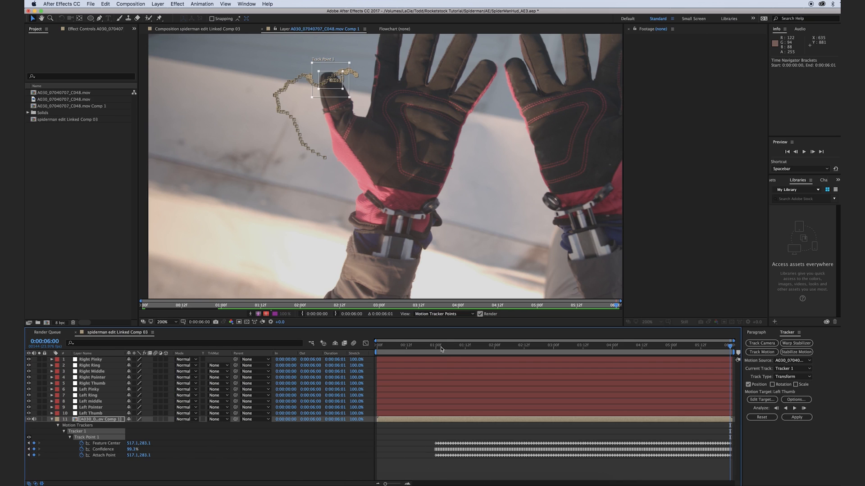
- Return to 0:00:01:00 and analyze the left thumb backward to 0:00:00:11, repositioning the track point on the blurred thumb tip wherever it slips
{"action": "left_click_drag", "start_coordinate": [441, 349], "coordinate": [436, 345]}
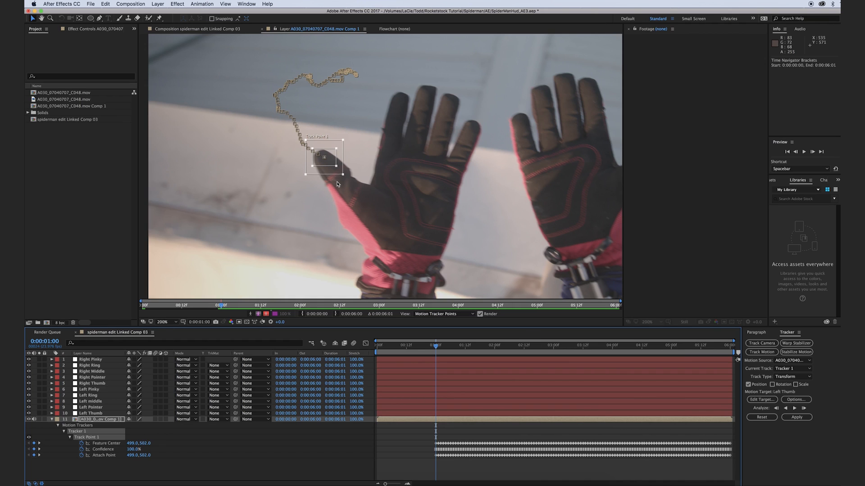
{"action": "left_click", "coordinate": [786, 408]}
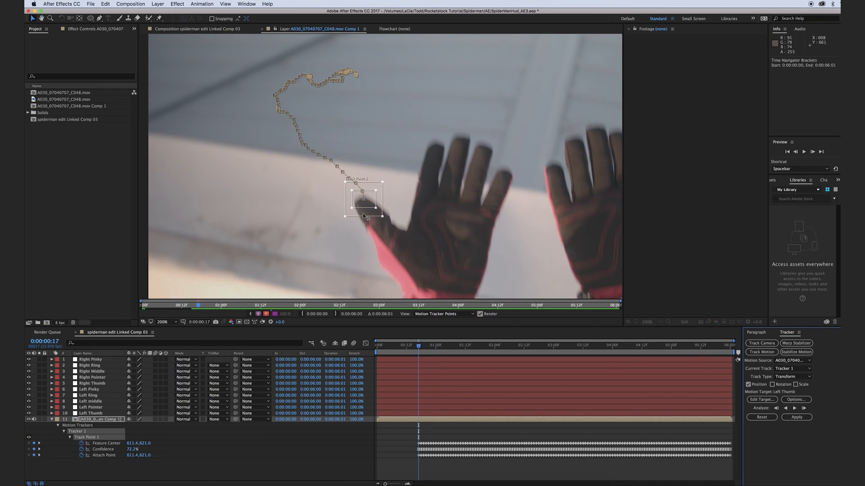
{"action": "left_click_drag", "start_coordinate": [366, 215], "coordinate": [367, 219]}
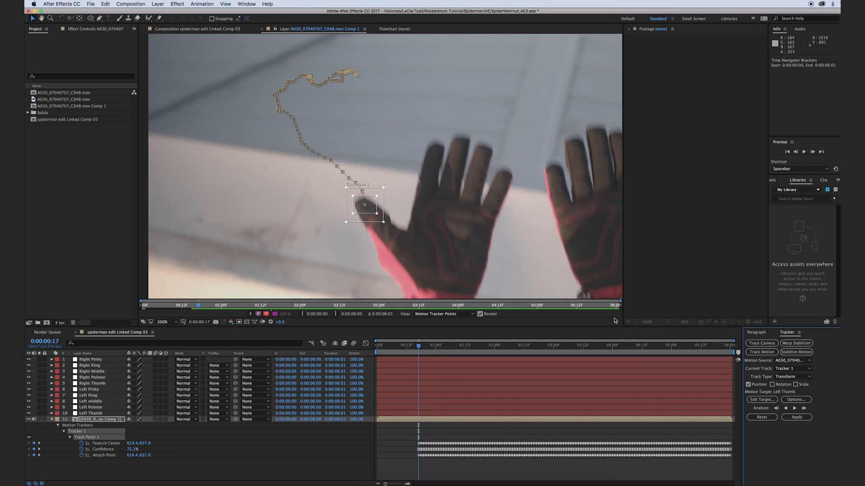
{"action": "left_click", "coordinate": [786, 409]}
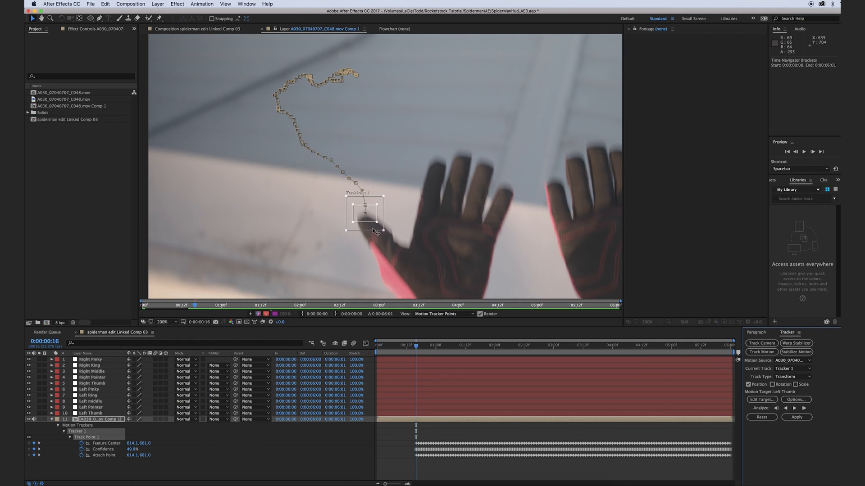
{"action": "left_click_drag", "start_coordinate": [373, 230], "coordinate": [374, 237]}
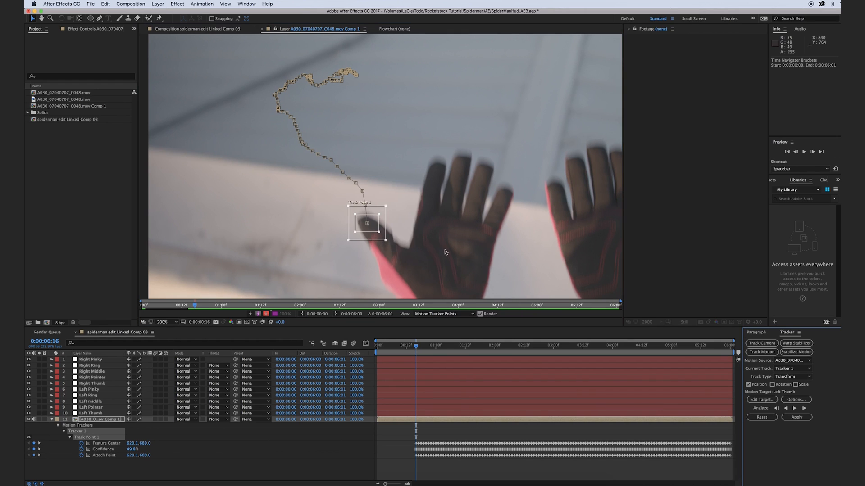
{"action": "left_click", "coordinate": [786, 409]}
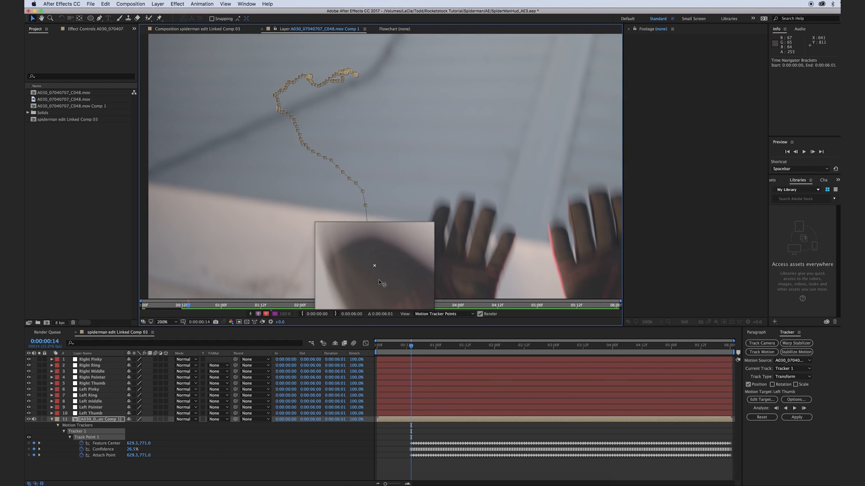
{"action": "left_click", "coordinate": [786, 409]}
{"action": "left_click_drag", "start_coordinate": [378, 293], "coordinate": [385, 260]}
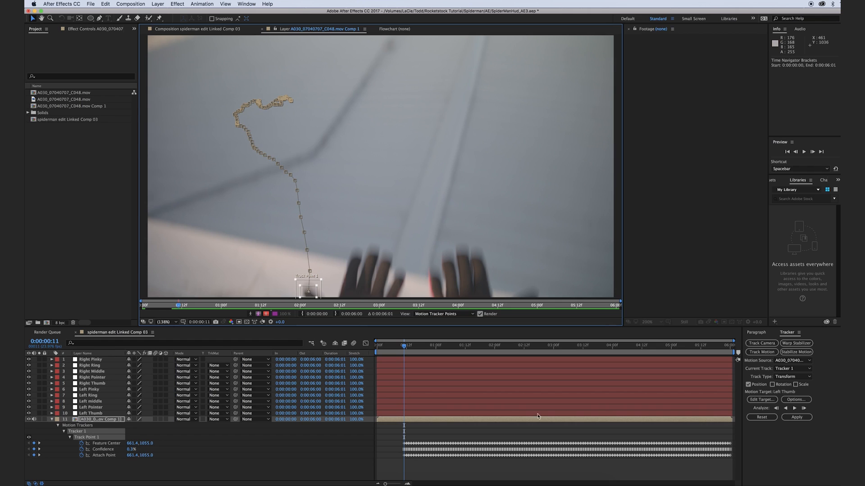
- Apply the finished thumb track to the Left Thumb null in the X and Y dimensions
{"action": "left_click", "coordinate": [796, 417]}
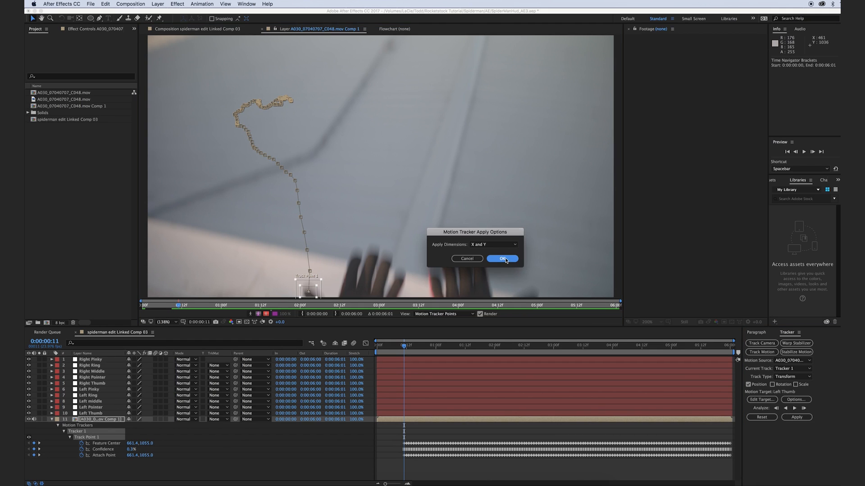
{"action": "left_click", "coordinate": [503, 259]}
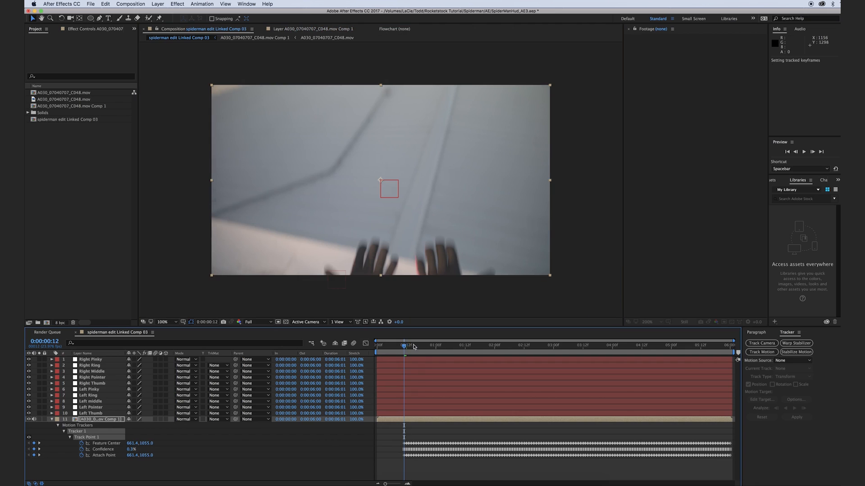
{"action": "left_click_drag", "start_coordinate": [413, 346], "coordinate": [479, 368]}
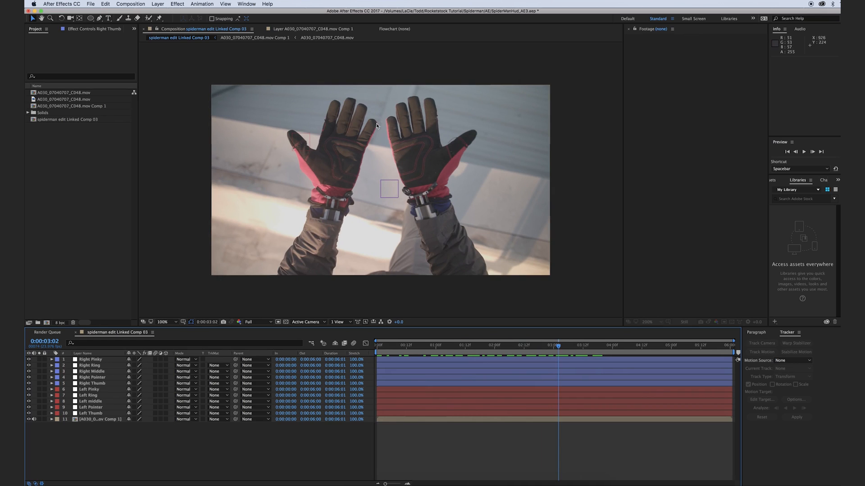
- Play and scrub through the composition to check how closely the nulls follow the gloved fingertips
{"action": "left_click", "coordinate": [513, 346]}
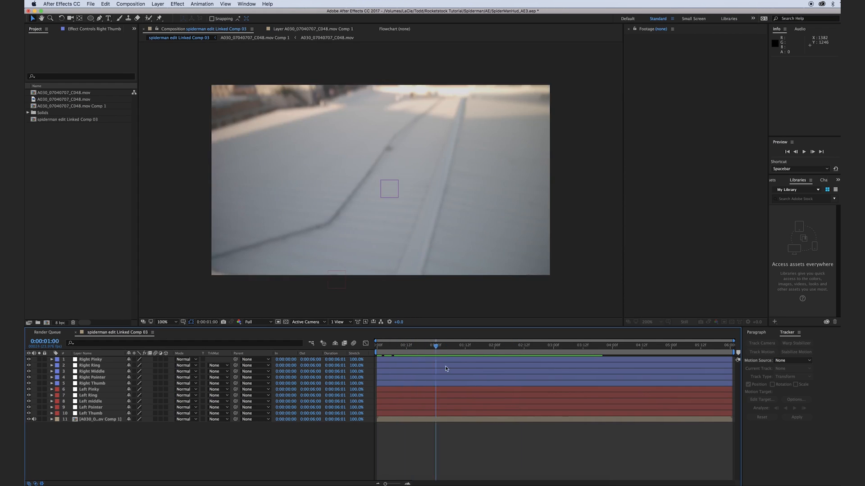
{"action": "key", "text": "space"}
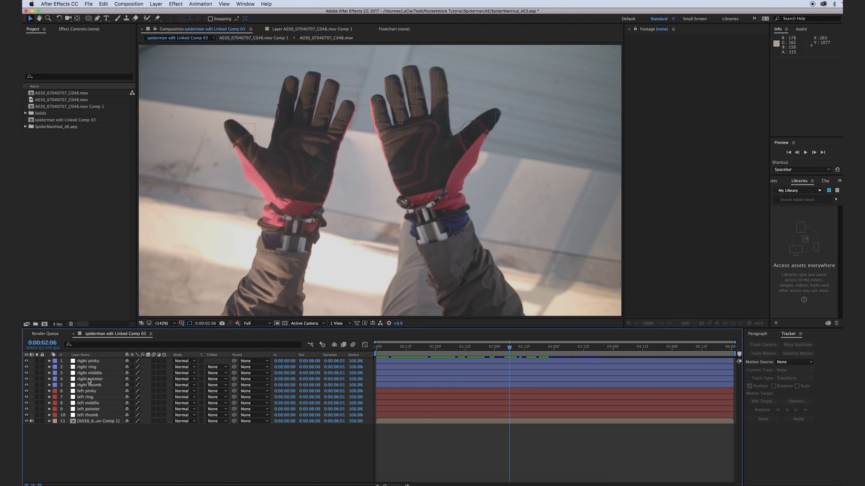
{"action": "key", "text": "shift+Page_Up"}
{"action": "key", "text": "Page_Down"}
{"action": "key", "text": "Page_Down"}
{"action": "key", "text": "Page_Down"}
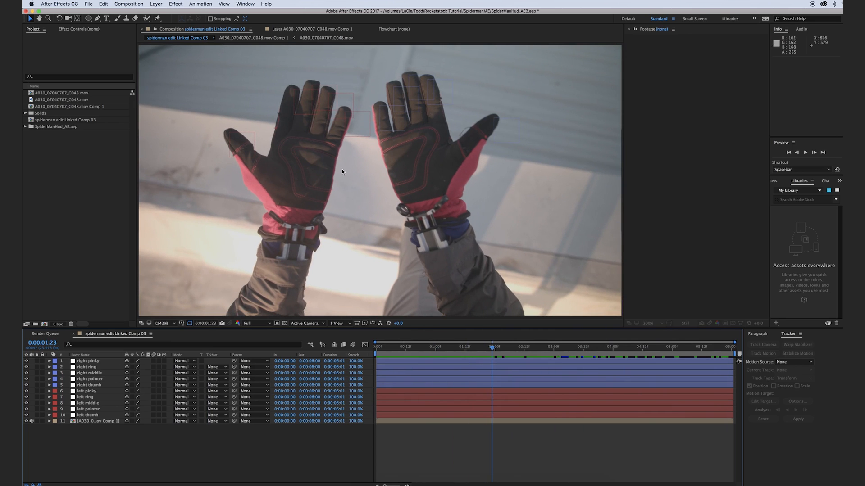
{"action": "left_click_drag", "start_coordinate": [492, 350], "coordinate": [453, 349]}
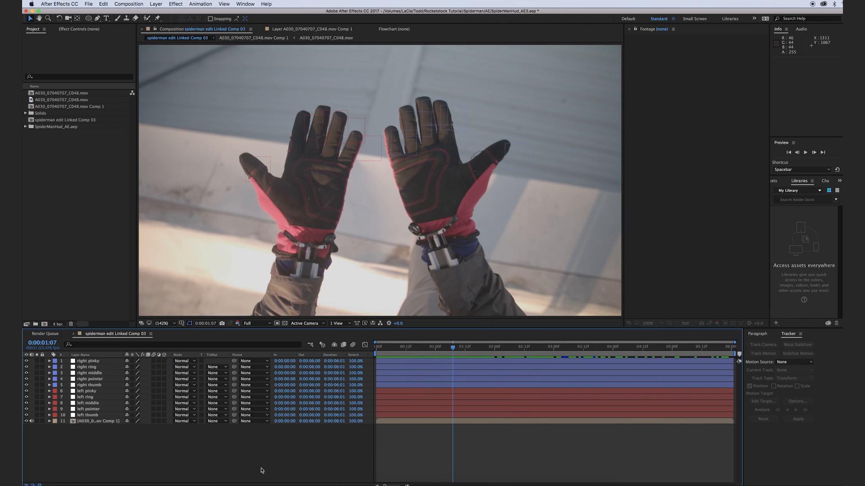
{"action": "key", "text": "space"}
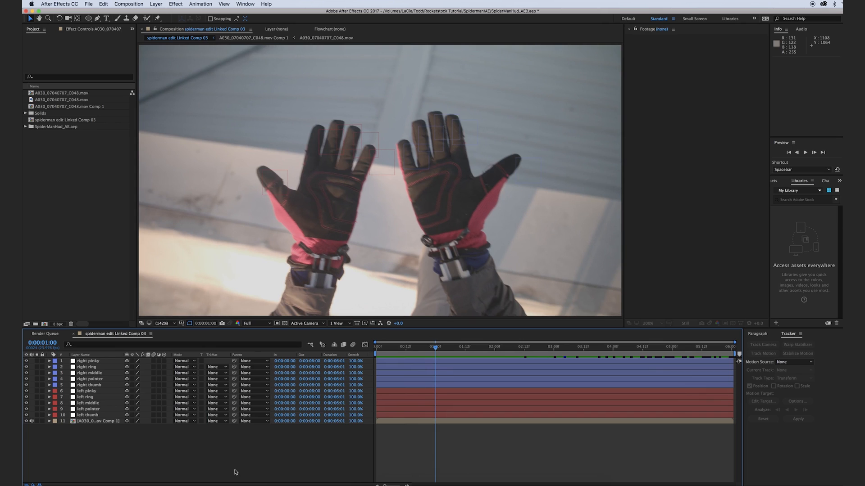
- Add two more null objects above the finger nulls, named Left Hand and Right Hand
{"action": "right_click", "coordinate": [131, 455]}
{"action": "mouse_move", "coordinate": [181, 412]}
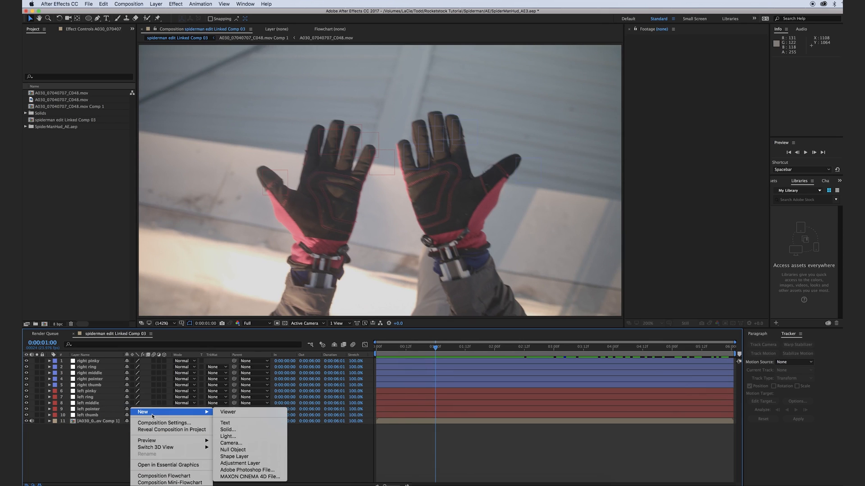
{"action": "left_click", "coordinate": [268, 450]}
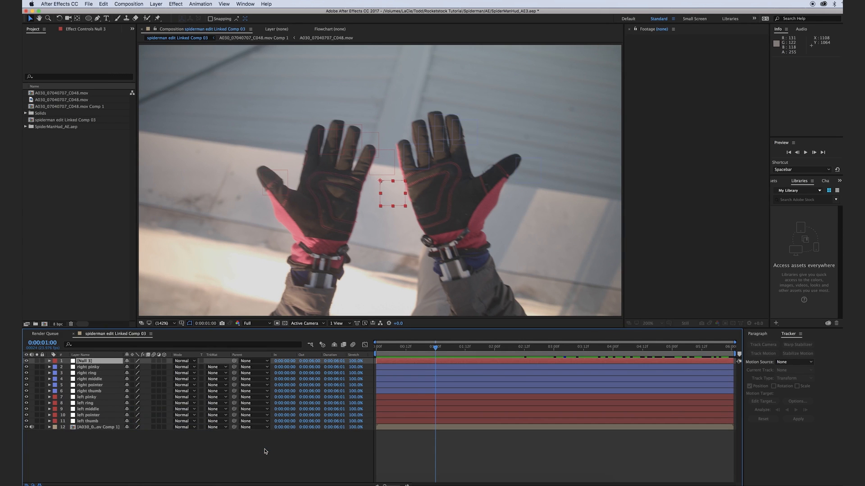
{"action": "right_click", "coordinate": [104, 465]}
{"action": "mouse_move", "coordinate": [135, 413]}
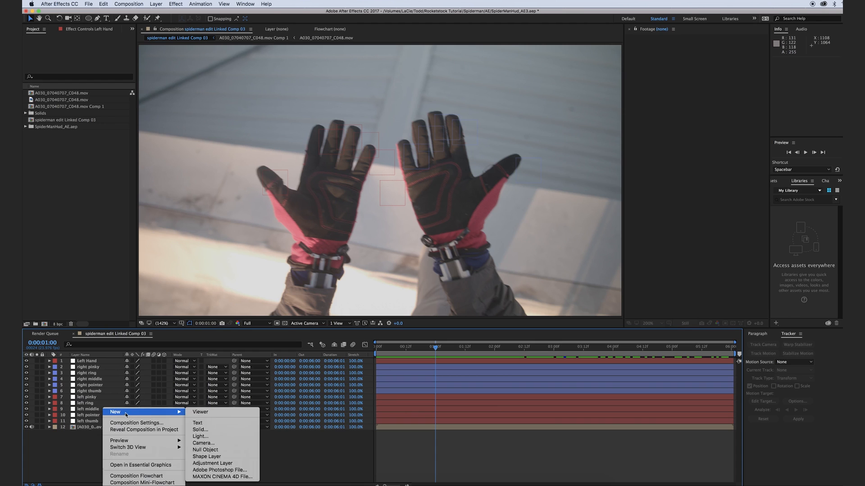
{"action": "left_click", "coordinate": [216, 450]}
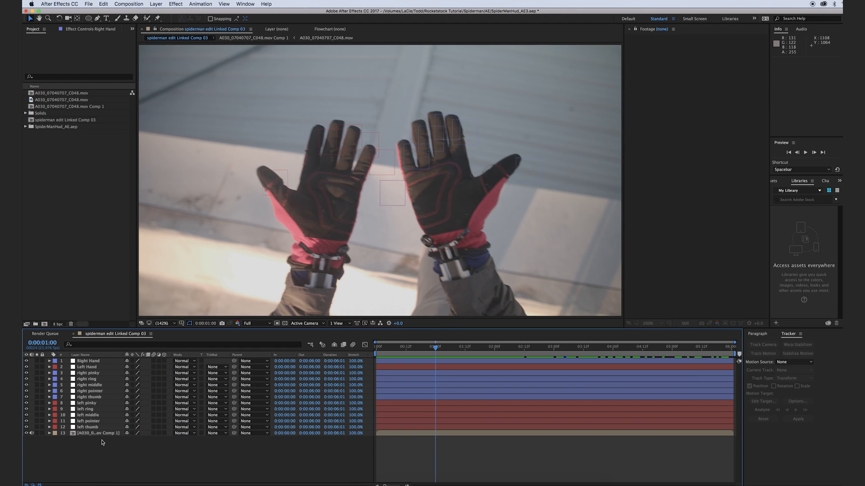
- Start another motion track on the pre-composed footage layer with Rotation enabled alongside Position
{"action": "left_click", "coordinate": [102, 434]}
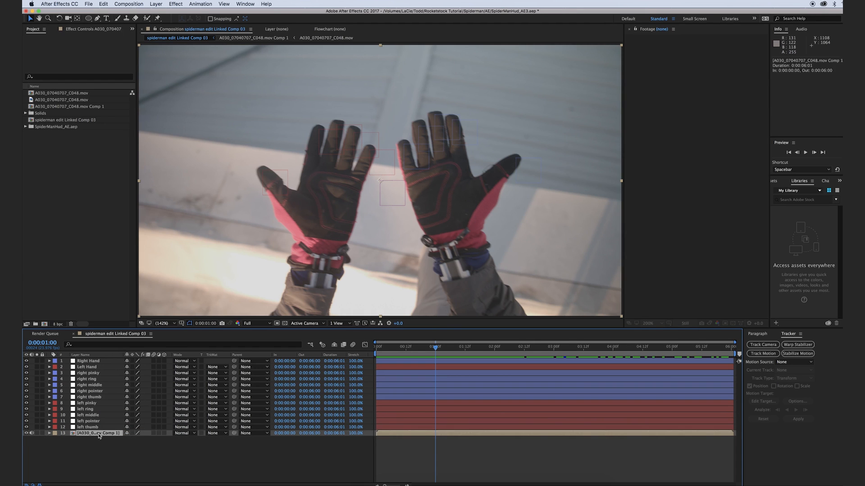
{"action": "left_click", "coordinate": [765, 354]}
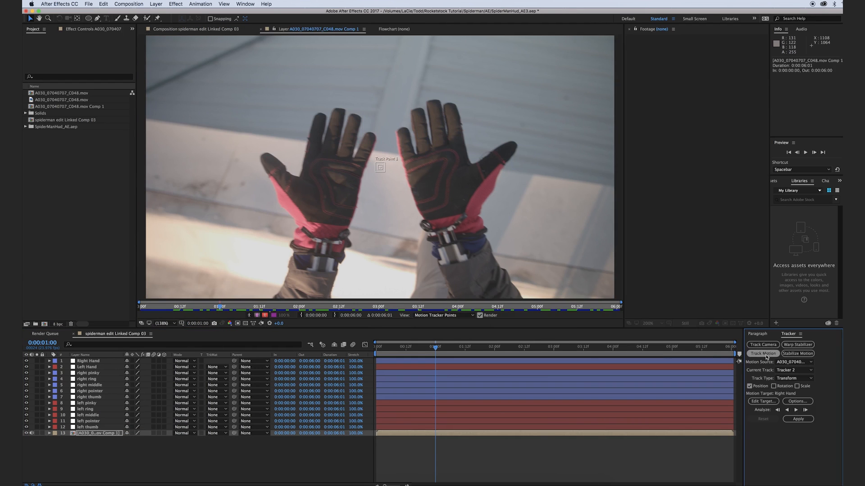
{"action": "left_click", "coordinate": [773, 386]}
{"action": "scroll", "coordinate": [357, 232], "scroll_direction": "up", "scroll_amount": 4}
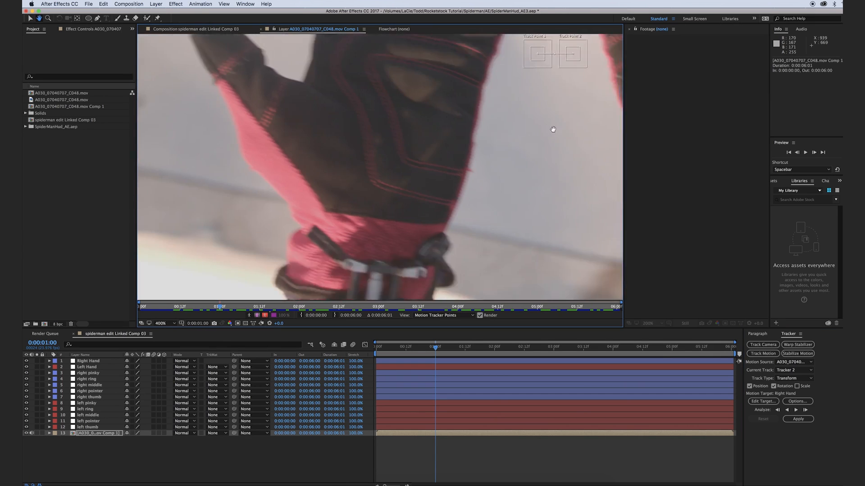
{"action": "scroll", "coordinate": [479, 188], "scroll_direction": "down", "scroll_amount": 2}
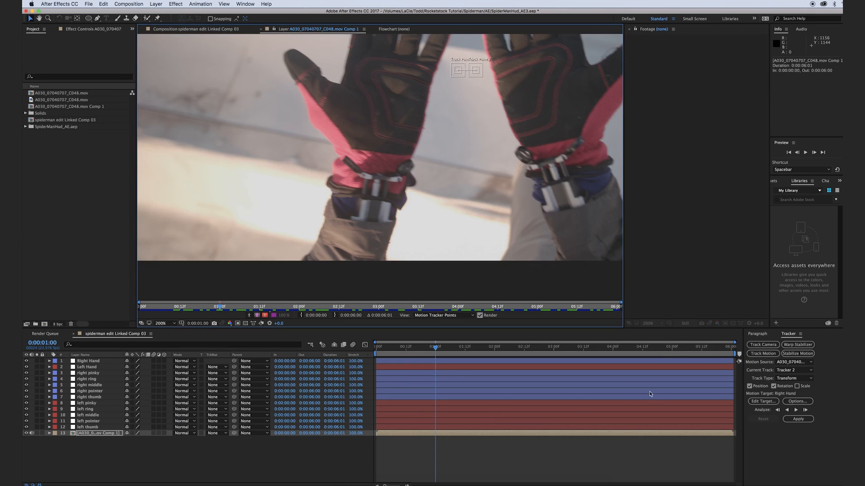
- Set the new tracker's motion target to the Left Hand null layer
{"action": "left_click", "coordinate": [762, 402]}
{"action": "left_click", "coordinate": [499, 244]}
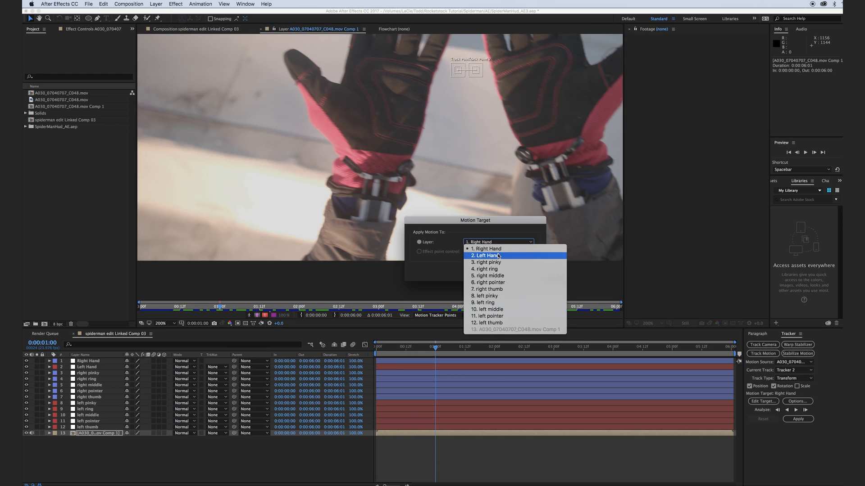
{"action": "left_click", "coordinate": [497, 253]}
{"action": "key", "text": "Return"}
- Place the two track points on the ends of the left wrist device's metal bar at 0:00:01:00 and analyze forward
{"action": "left_click_drag", "start_coordinate": [458, 70], "coordinate": [365, 178]}
{"action": "left_click_drag", "start_coordinate": [479, 73], "coordinate": [398, 178]}
{"action": "left_click", "coordinate": [798, 420]}
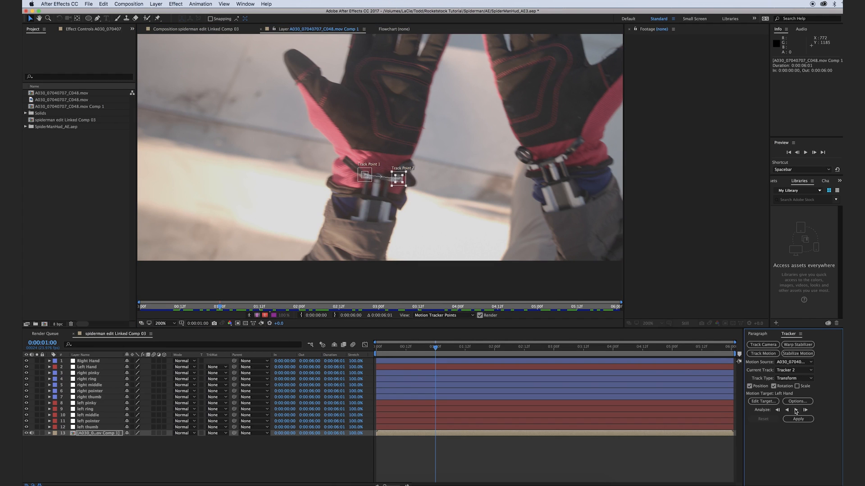
{"action": "left_click", "coordinate": [795, 411]}
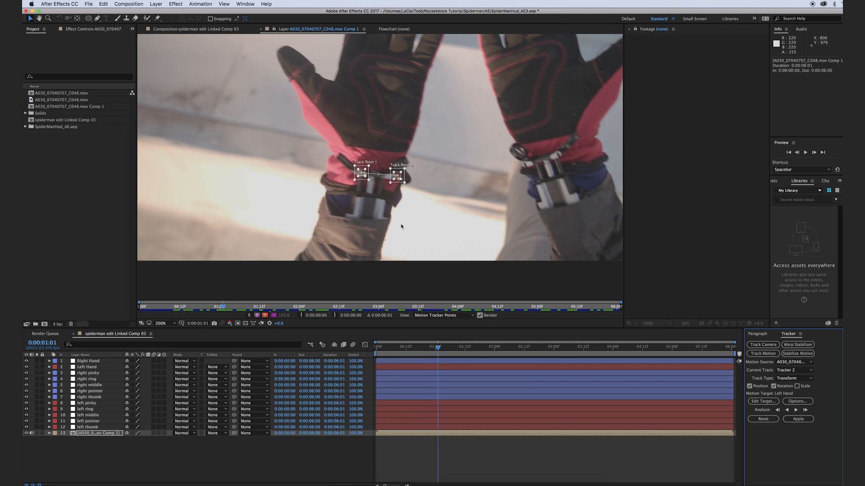
- Recenter the left wrist's track points at 0:00:01:01 and 0:00:01:02, resuming the forward analysis after each correction
{"action": "scroll", "coordinate": [401, 225], "scroll_direction": "up", "scroll_amount": 2}
{"action": "left_click_drag", "start_coordinate": [218, 167], "coordinate": [221, 167]}
{"action": "left_click_drag", "start_coordinate": [373, 179], "coordinate": [356, 179]}
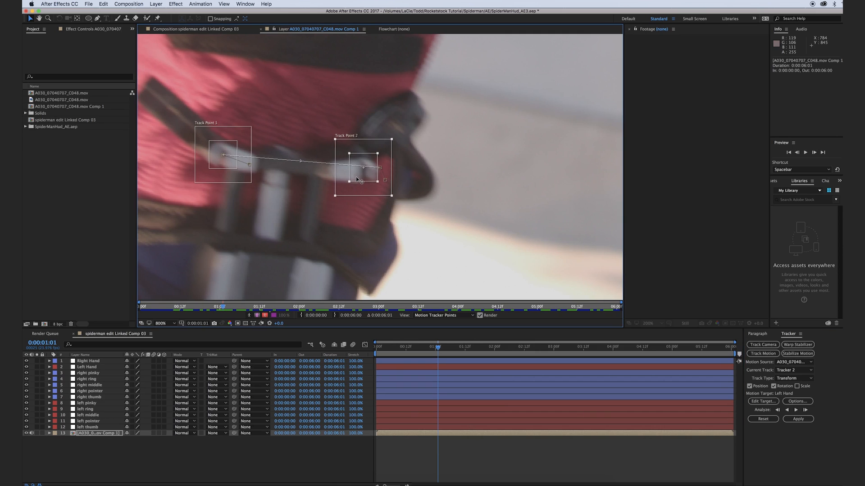
{"action": "left_click", "coordinate": [794, 412]}
{"action": "left_click_drag", "start_coordinate": [276, 235], "coordinate": [380, 238]}
{"action": "left_click_drag", "start_coordinate": [317, 160], "coordinate": [312, 156]}
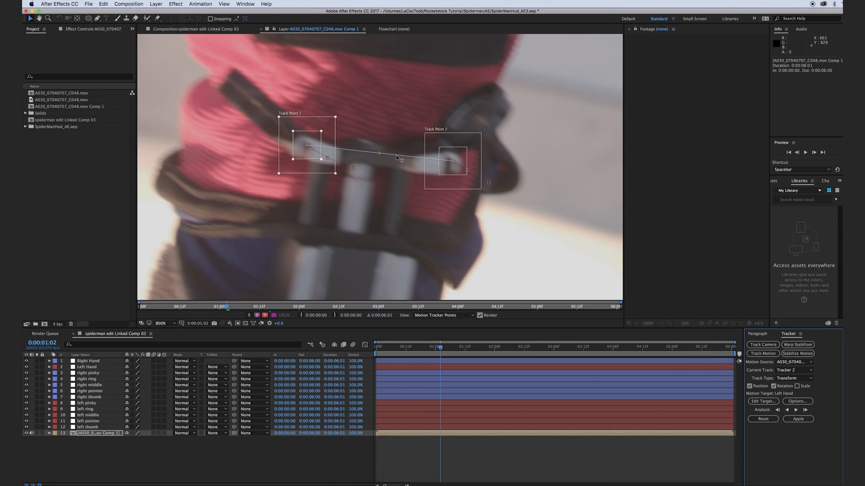
{"action": "left_click_drag", "start_coordinate": [449, 171], "coordinate": [444, 169]}
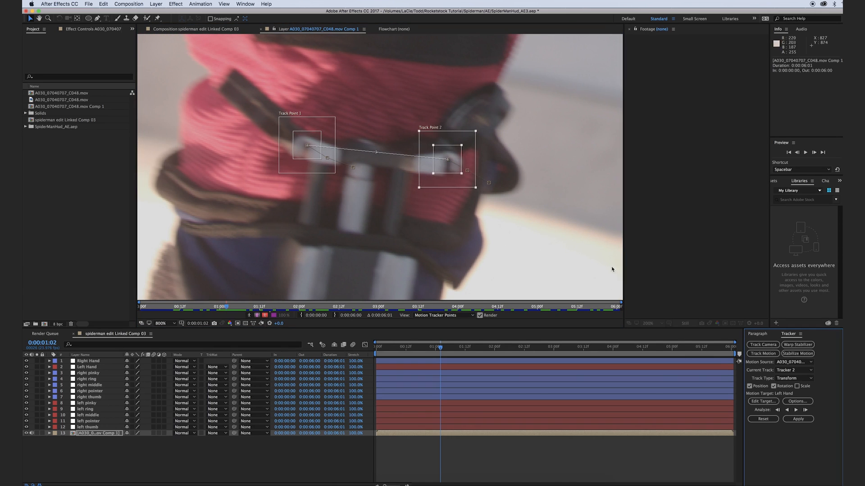
{"action": "left_click", "coordinate": [796, 410]}
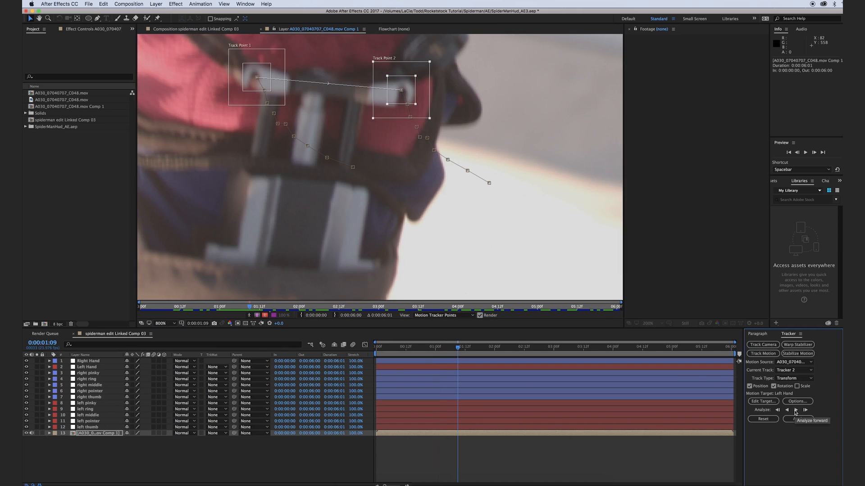
- Nudge the left wrist's track points back onto the metal bar at 0:00:04:18 and analyze forward through the clip's end
{"action": "scroll", "coordinate": [469, 250], "scroll_direction": "up", "scroll_amount": 5}
{"action": "scroll", "coordinate": [469, 249], "scroll_direction": "left", "scroll_amount": 6}
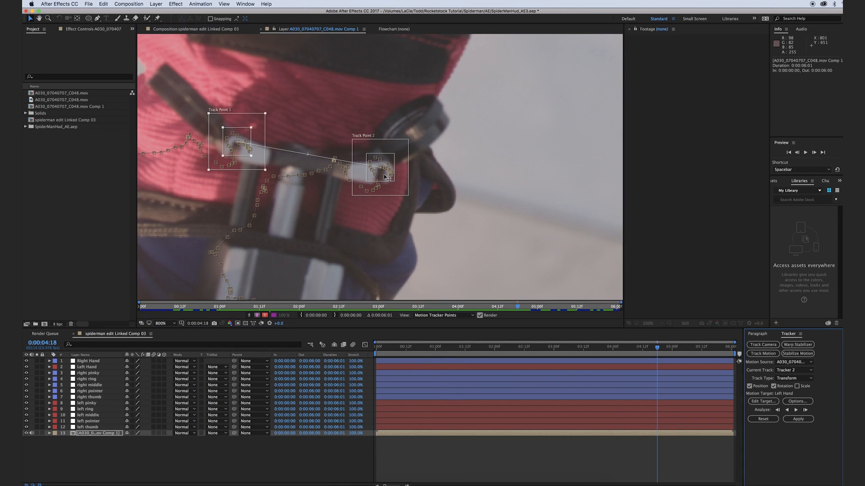
{"action": "left_click_drag", "start_coordinate": [385, 177], "coordinate": [386, 177]}
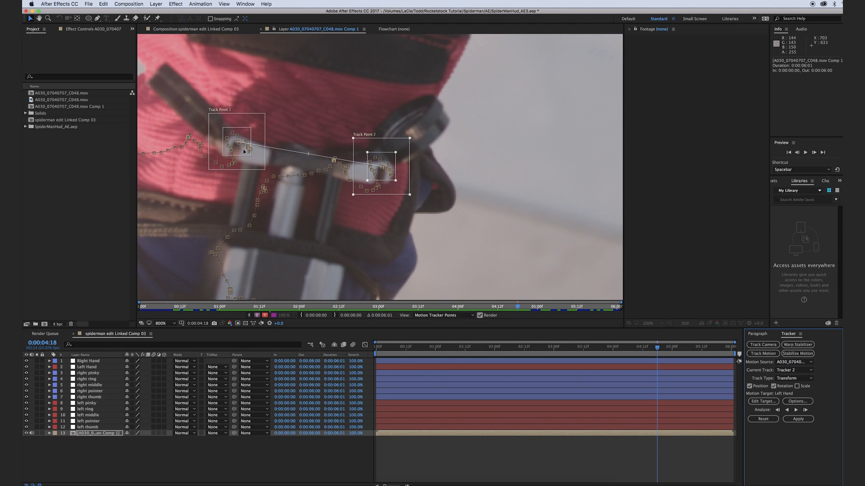
{"action": "scroll", "coordinate": [242, 150], "scroll_direction": "up", "scroll_amount": 1}
{"action": "left_click_drag", "start_coordinate": [242, 150], "coordinate": [441, 183]}
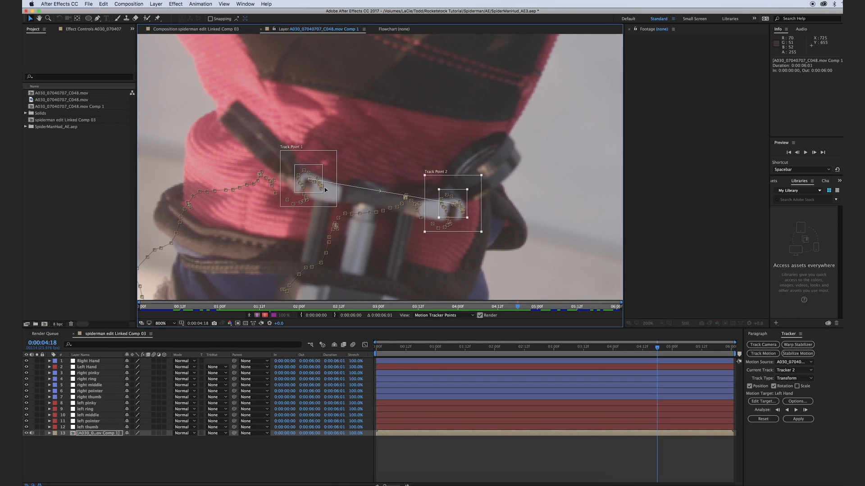
{"action": "left_click", "coordinate": [795, 410]}
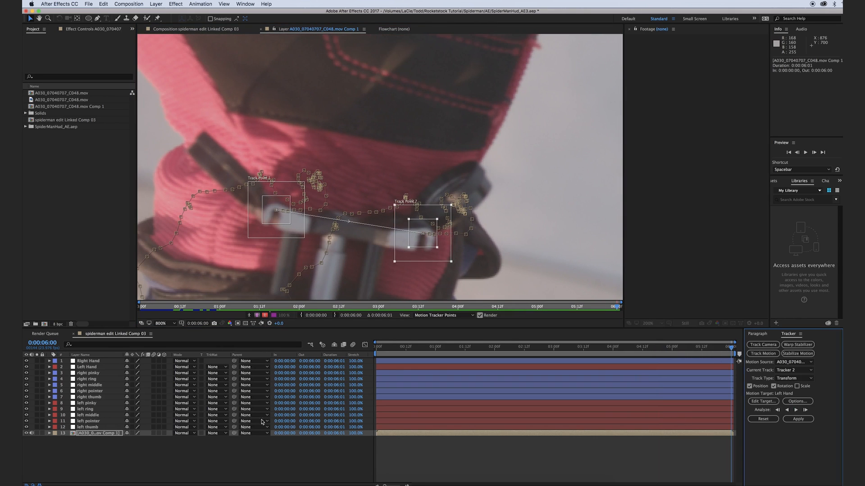
- Reveal the footage layer's tracker keyframes, return to the first Tracker 2 keyframe at 0:00:01:00 and analyze backward
{"action": "key", "text": "u"}
{"action": "scroll", "coordinate": [473, 432], "scroll_direction": "down", "scroll_amount": 3}
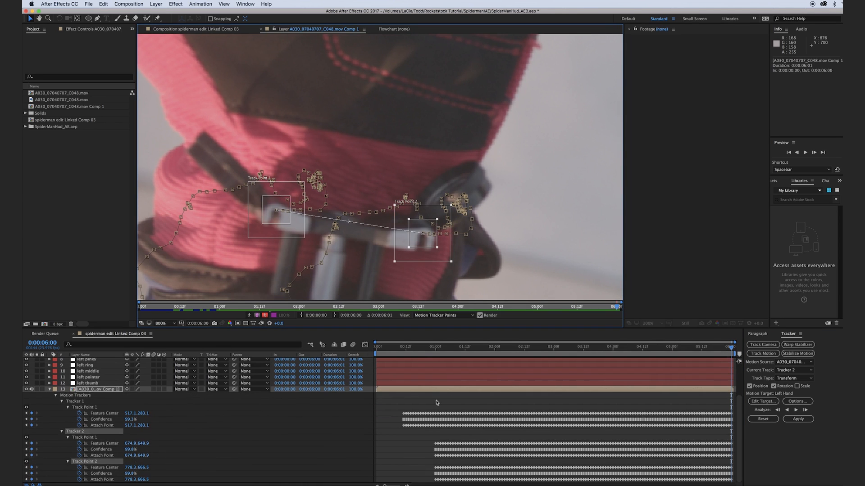
{"action": "left_click_drag", "start_coordinate": [444, 347], "coordinate": [436, 348]}
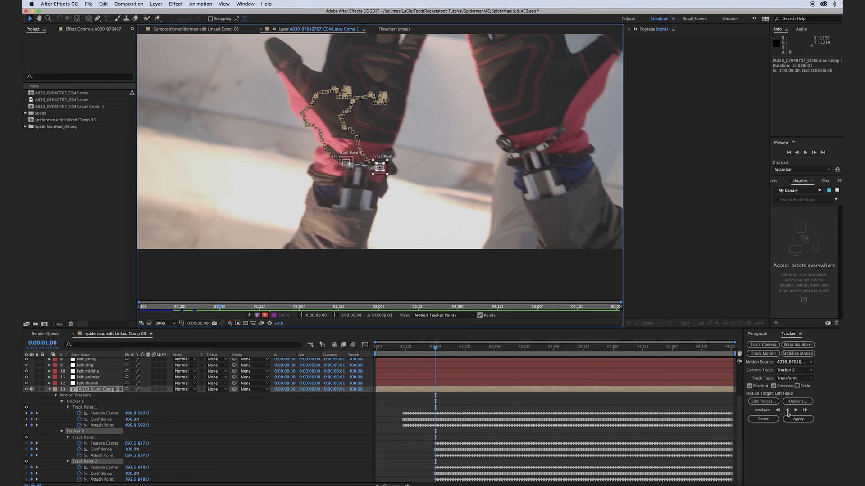
{"action": "left_click", "coordinate": [786, 411]}
{"action": "left_click", "coordinate": [786, 411]}
- Recenter both left wrist track points on the ends of the metal bar at 0:00:00:22
{"action": "scroll", "coordinate": [409, 238], "scroll_direction": "up", "scroll_amount": 1}
{"action": "scroll", "coordinate": [409, 238], "scroll_direction": "up", "scroll_amount": 1}
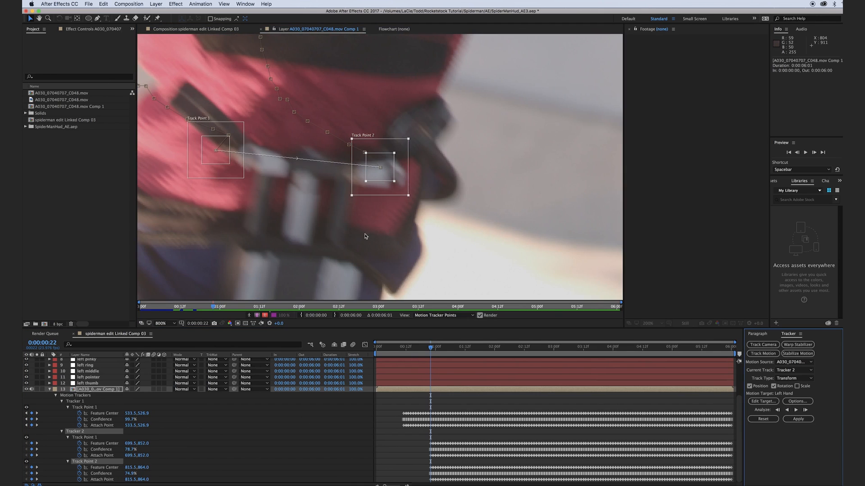
{"action": "left_click_drag", "start_coordinate": [366, 237], "coordinate": [409, 237]}
{"action": "left_click_drag", "start_coordinate": [428, 191], "coordinate": [440, 195]}
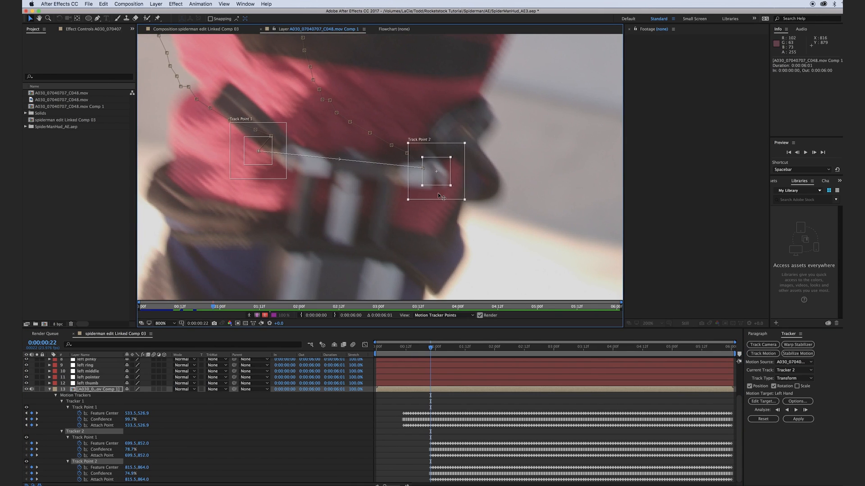
{"action": "left_click_drag", "start_coordinate": [251, 173], "coordinate": [290, 175]}
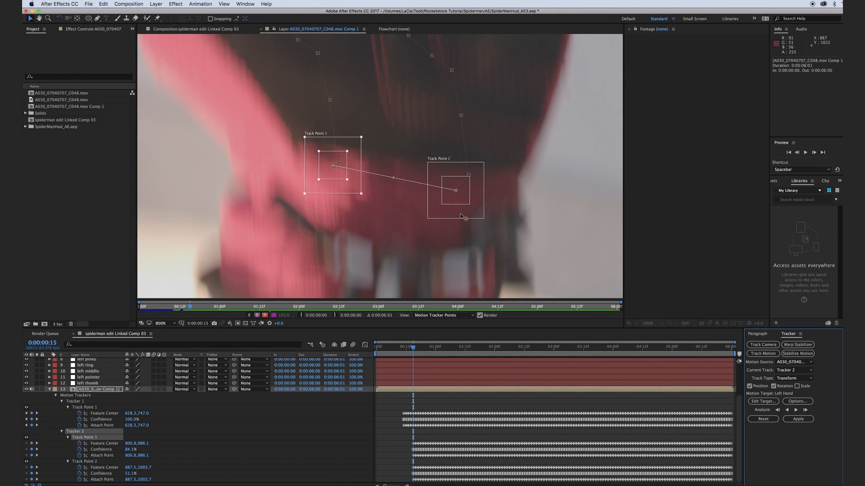
- Move the drifted left wrist track points down onto the device at 0:00:00:15, analyze one frame backward and correct them at 0:00:00:14
{"action": "left_click_drag", "start_coordinate": [421, 192], "coordinate": [437, 255]}
{"action": "left_click_drag", "start_coordinate": [356, 189], "coordinate": [368, 263]}
{"action": "scroll", "coordinate": [383, 286], "scroll_direction": "down", "scroll_amount": 5}
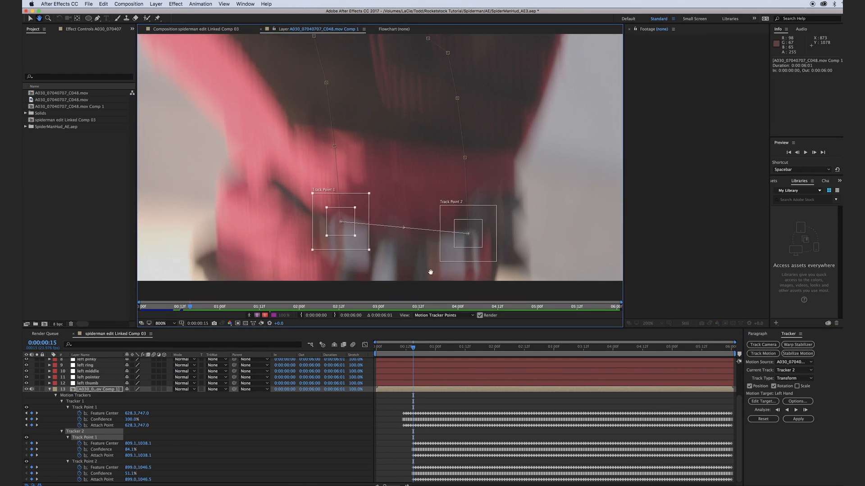
{"action": "left_click", "coordinate": [778, 410]}
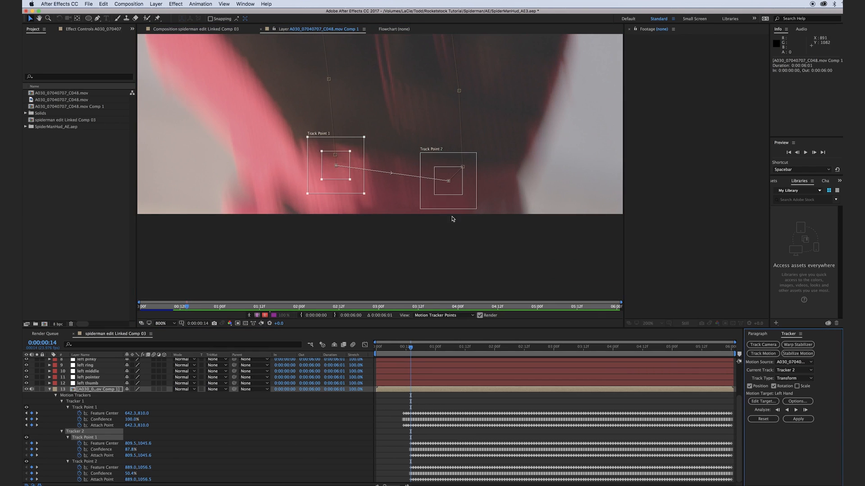
{"action": "left_click_drag", "start_coordinate": [446, 208], "coordinate": [464, 226]}
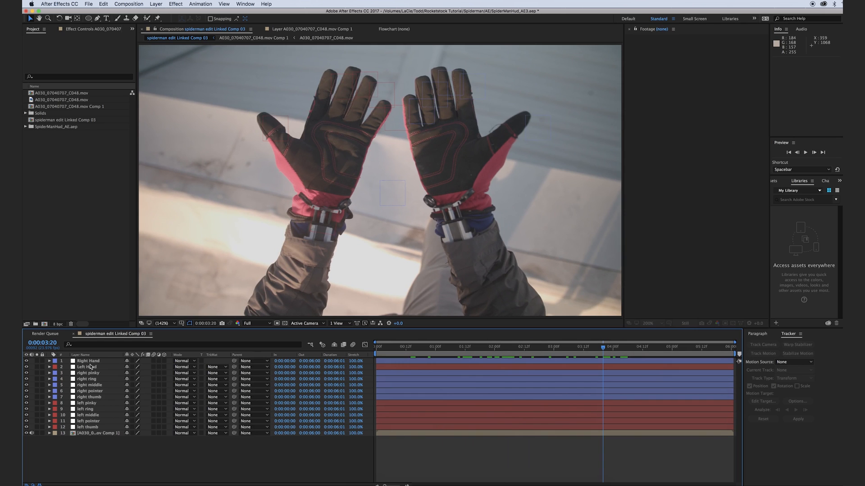
- Start a new motion track on the pre-composed footage layer at 0:00:01:04 with Rotation enabled alongside Position
{"action": "left_click", "coordinate": [88, 364]}
{"action": "scroll", "coordinate": [403, 232], "scroll_direction": "up", "scroll_amount": 4}
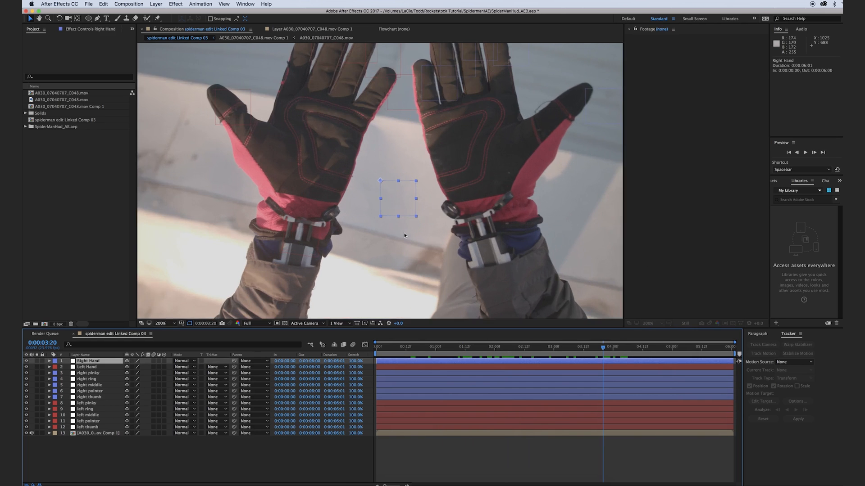
{"action": "scroll", "coordinate": [425, 241], "scroll_direction": "down", "scroll_amount": 1}
{"action": "left_click_drag", "start_coordinate": [379, 347], "coordinate": [446, 364]}
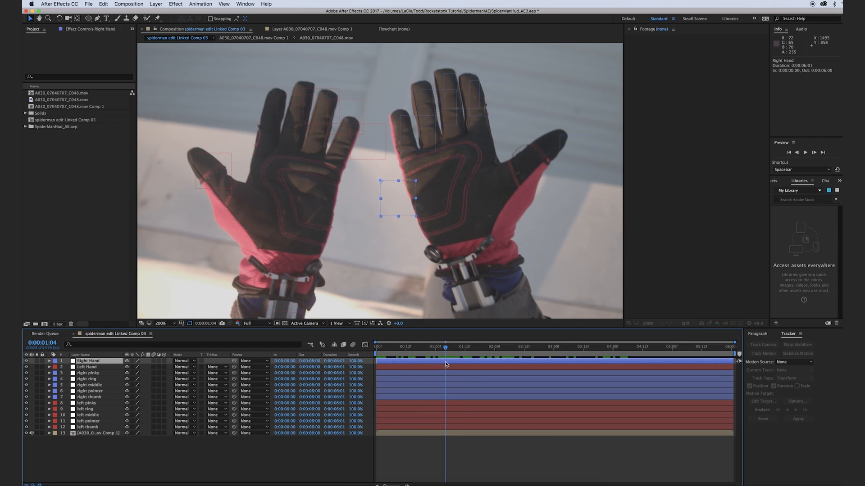
{"action": "left_click", "coordinate": [355, 474]}
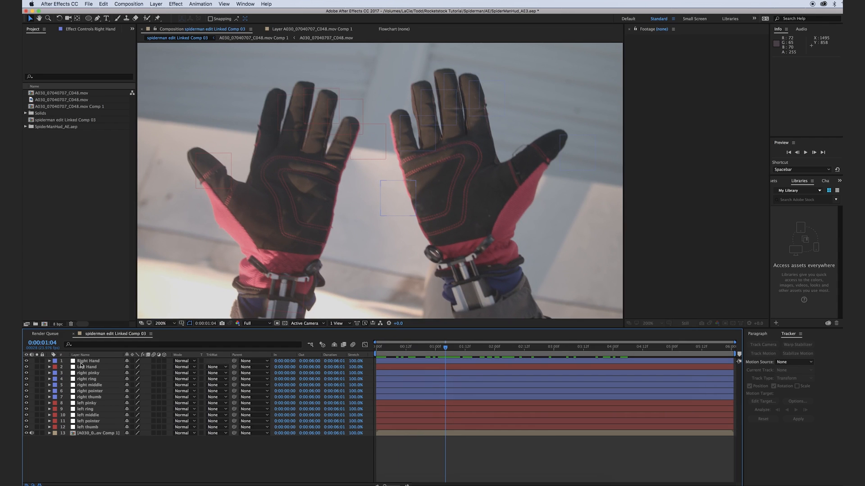
{"action": "left_click", "coordinate": [95, 433]}
{"action": "left_click", "coordinate": [763, 354]}
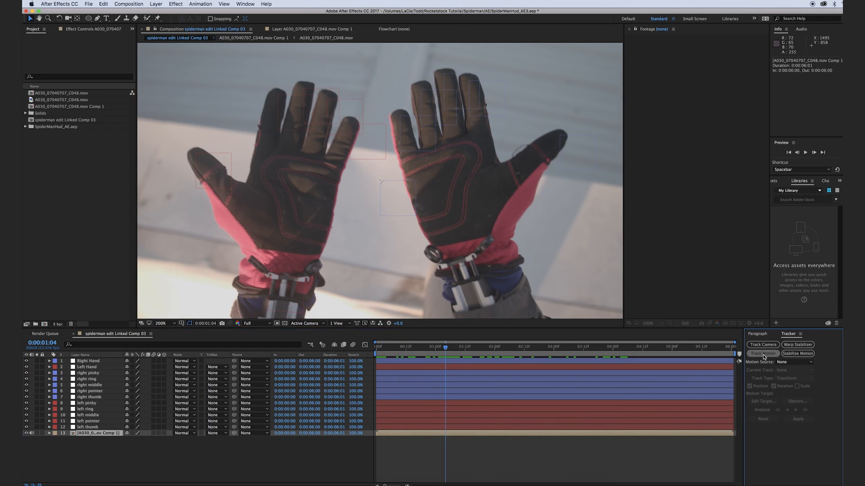
{"action": "left_click", "coordinate": [773, 386]}
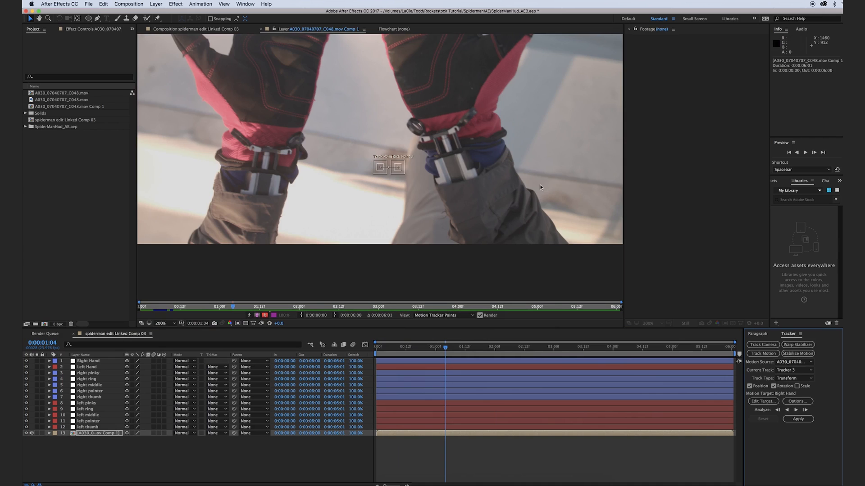
- Place Track Point 1 and Track Point 2 on the two ends of the right wrist device's metal bar
{"action": "scroll", "coordinate": [494, 190], "scroll_direction": "up", "scroll_amount": 2}
{"action": "left_click_drag", "start_coordinate": [333, 231], "coordinate": [447, 153]}
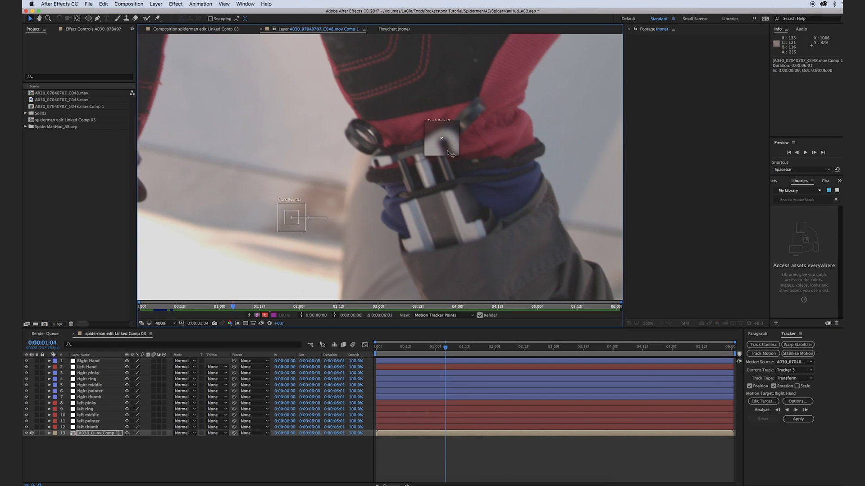
{"action": "left_click_drag", "start_coordinate": [294, 220], "coordinate": [386, 177]}
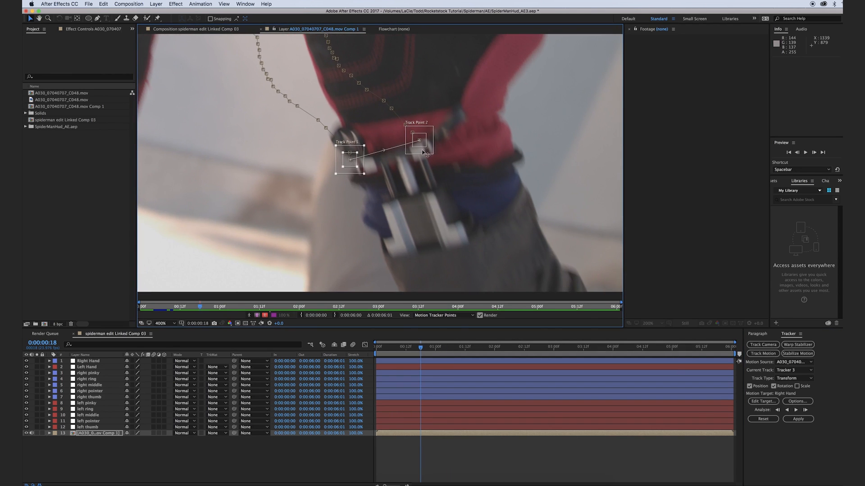
- Recenter both right wrist track points at 0:00:00:18, analyze backward and correct them as the wrist leaves the frame
{"action": "left_click_drag", "start_coordinate": [421, 149], "coordinate": [428, 153]}
{"action": "left_click_drag", "start_coordinate": [345, 169], "coordinate": [355, 174]}
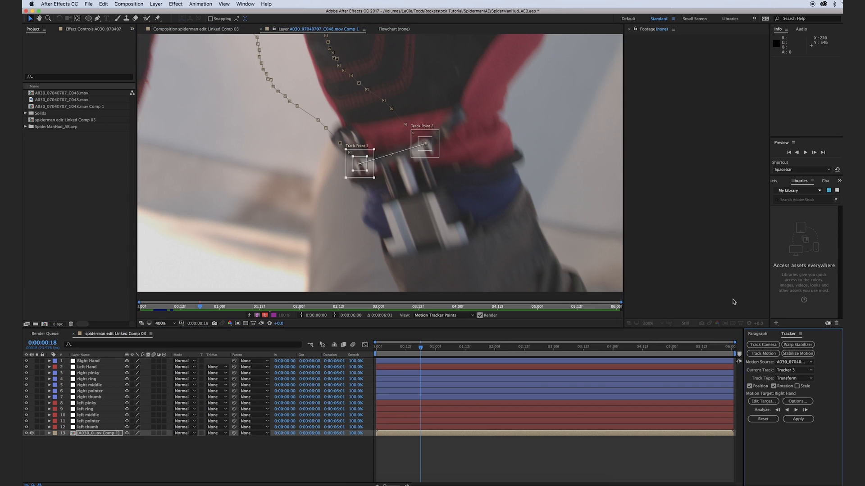
{"action": "left_click", "coordinate": [787, 410]}
{"action": "left_click_drag", "start_coordinate": [426, 161], "coordinate": [436, 192]}
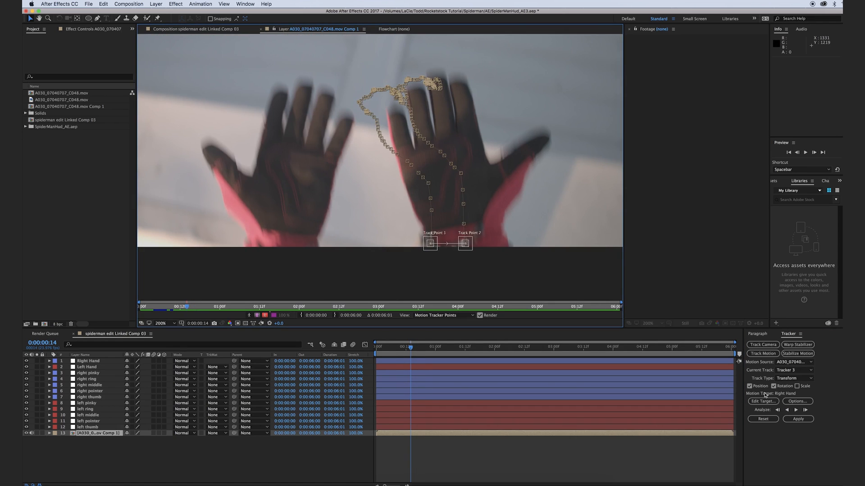
- Confirm the Right Hand null as the motion target, apply the tracking data and play the composition
{"action": "left_click", "coordinate": [762, 401]}
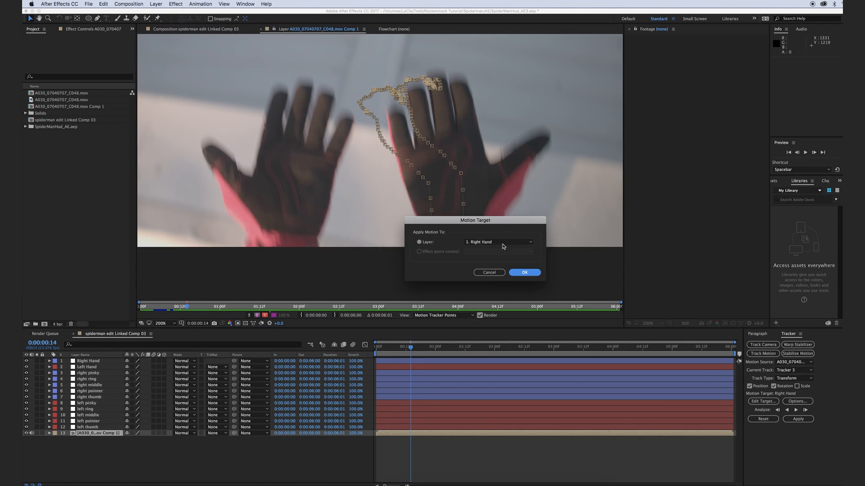
{"action": "left_click", "coordinate": [532, 275]}
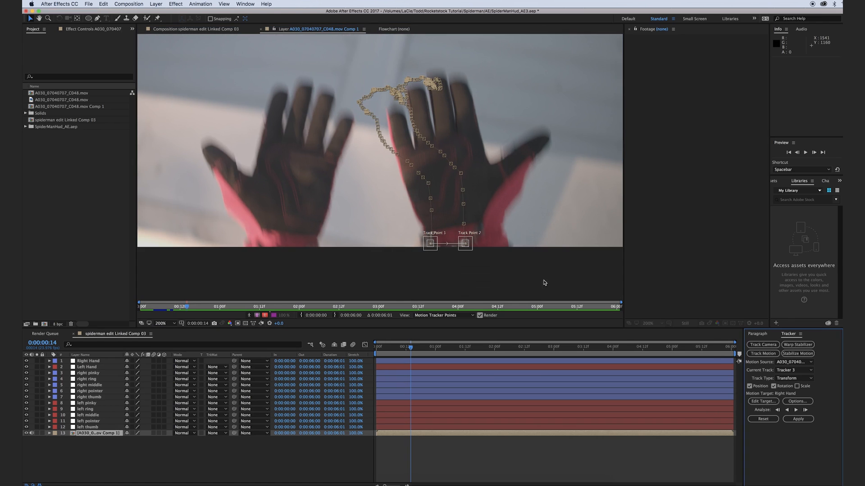
{"action": "left_click", "coordinate": [796, 421]}
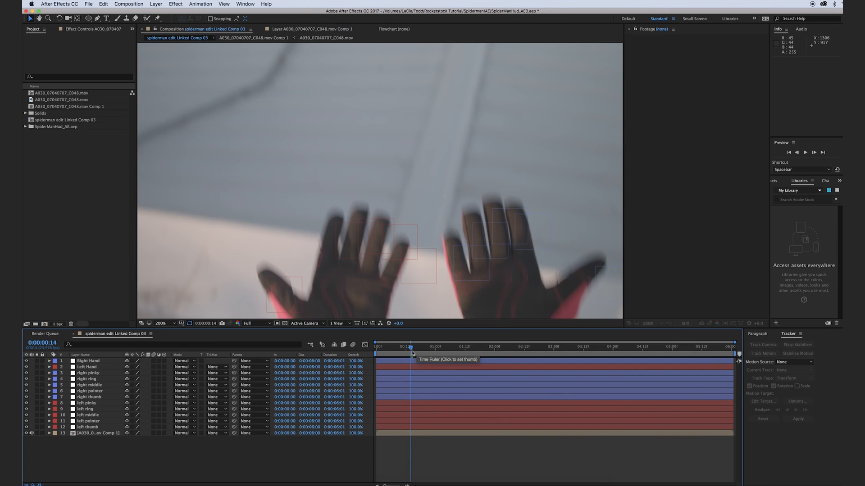
{"action": "key", "text": "space"}
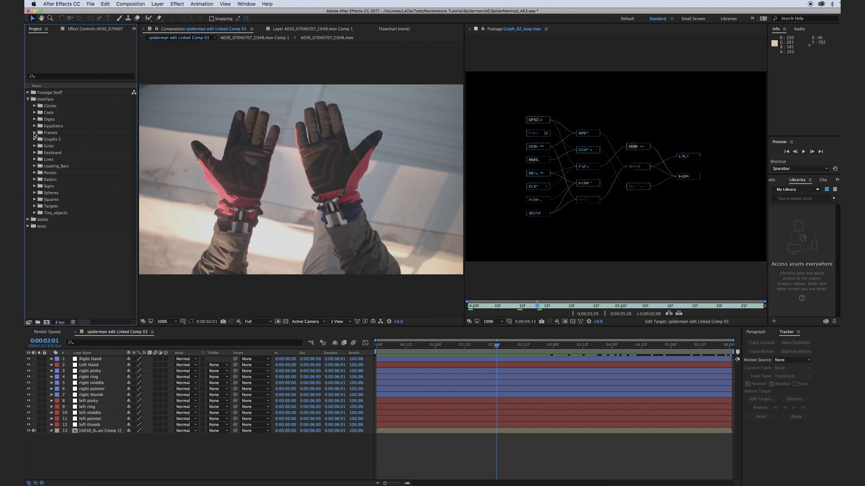
- Preview Frame_05_loop.mov from the Frames folder of the Interface assets, then collapse that folder
{"action": "left_click", "coordinate": [35, 132]}
{"action": "left_click", "coordinate": [35, 93]}
{"action": "left_click", "coordinate": [34, 133]}
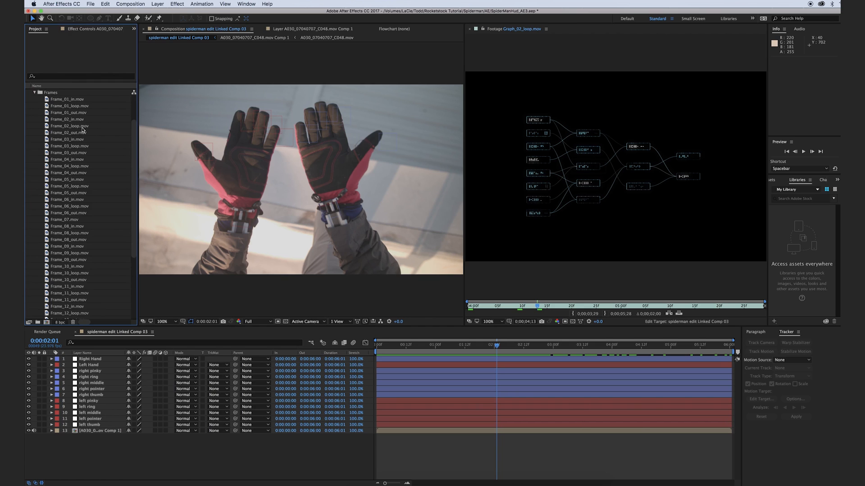
{"action": "double_click", "coordinate": [63, 185]}
{"action": "left_click", "coordinate": [34, 92]}
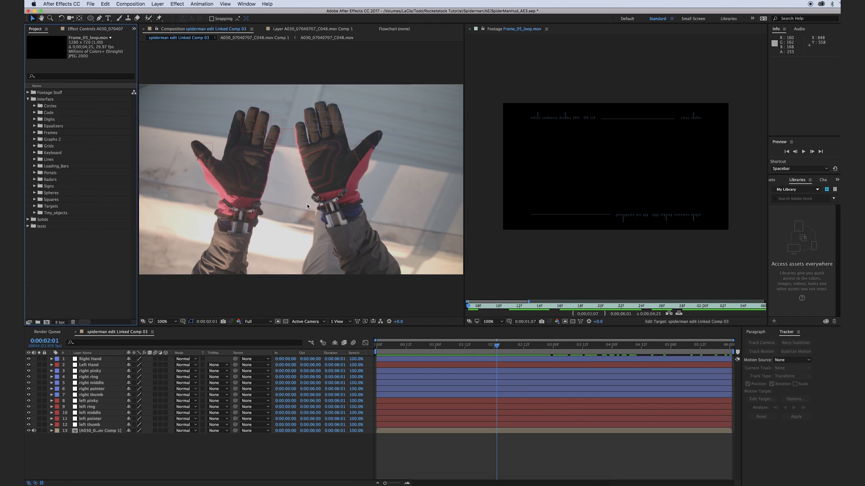
- Open Circle_05_loop.mov from the Circles folder in the footage viewer to preview it
{"action": "left_click", "coordinate": [54, 244]}
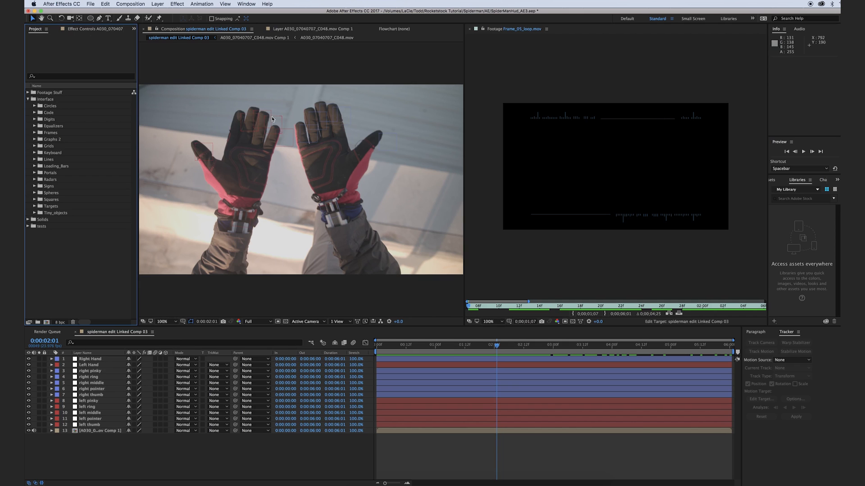
{"action": "left_click", "coordinate": [34, 106]}
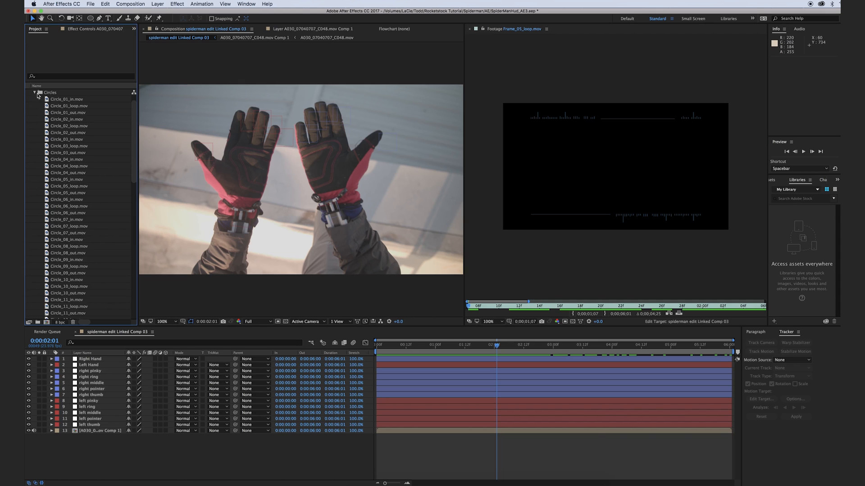
{"action": "double_click", "coordinate": [55, 106]}
{"action": "left_click", "coordinate": [491, 322]}
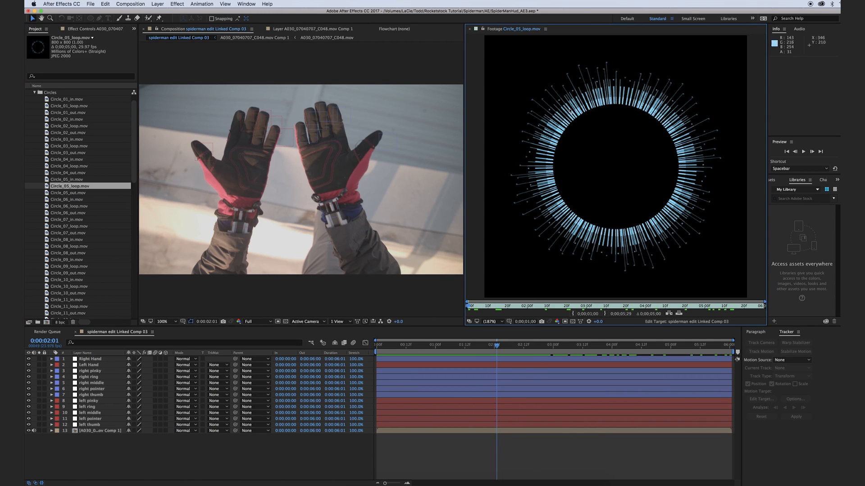
- Create a single composition from Circle_05_in.mov, Circle_05_loop.mov and Circle_05_out.mov with the layers sequenced and no overlap
{"action": "left_click", "coordinate": [61, 180]}
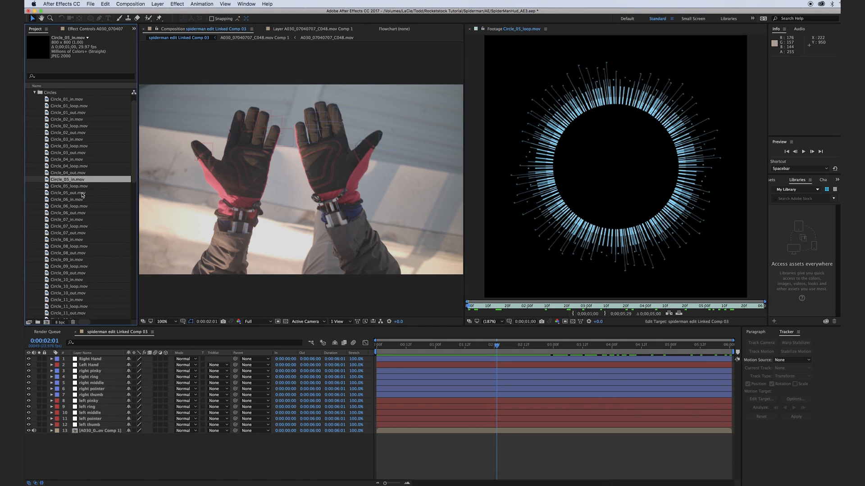
{"action": "left_click", "coordinate": [63, 193], "text": "shift"}
{"action": "left_click_drag", "start_coordinate": [69, 182], "coordinate": [46, 322]}
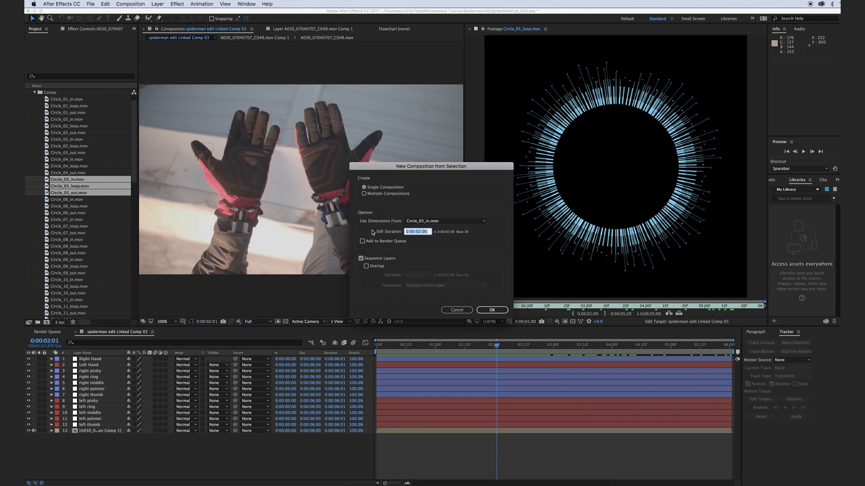
{"action": "left_click", "coordinate": [496, 313]}
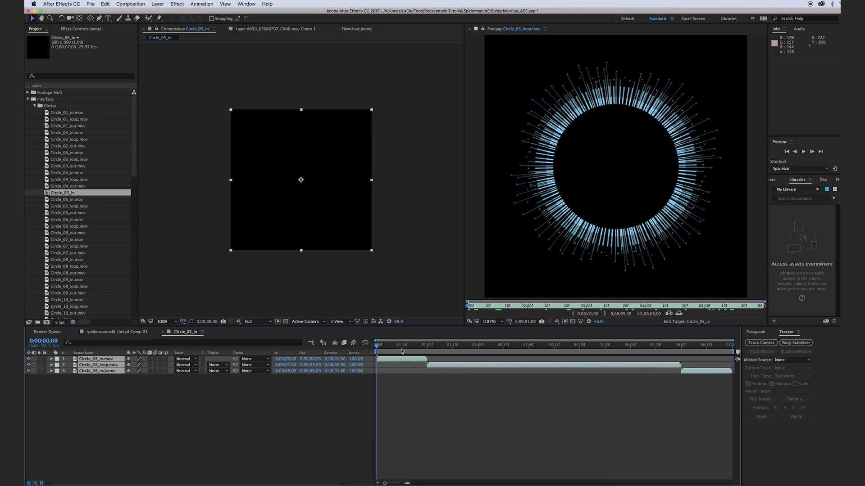
- Scrub the new circle composition to 0:00:02:11 and widen its viewer, fitting the image to it
{"action": "left_click_drag", "start_coordinate": [374, 349], "coordinate": [497, 383]}
{"action": "left_click_drag", "start_coordinate": [464, 226], "coordinate": [600, 242]}
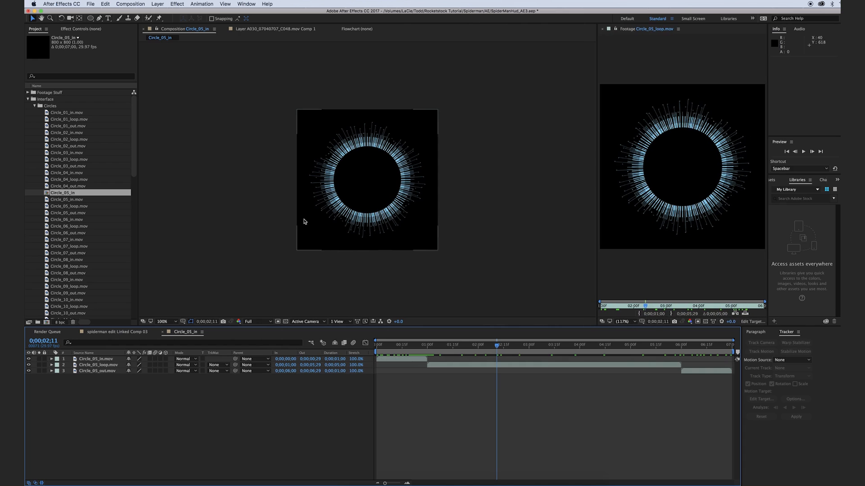
{"action": "left_click", "coordinate": [164, 321]}
{"action": "left_click", "coordinate": [165, 328]}
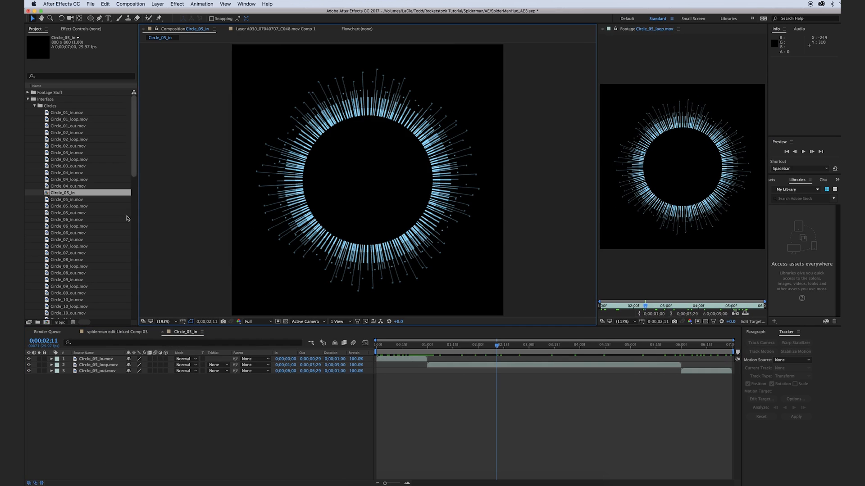
- Collapse the Circles folder and preview Tiny_07.mov from the Tiny_objects folder
{"action": "left_click", "coordinate": [34, 106]}
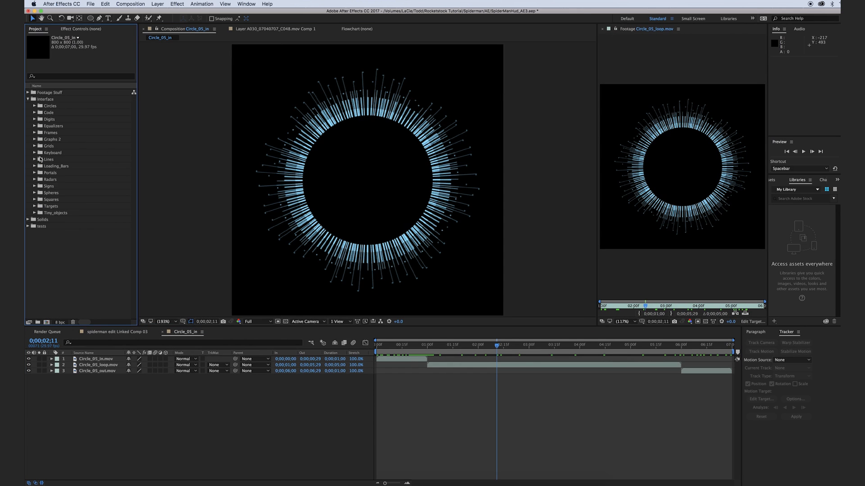
{"action": "left_click", "coordinate": [34, 212]}
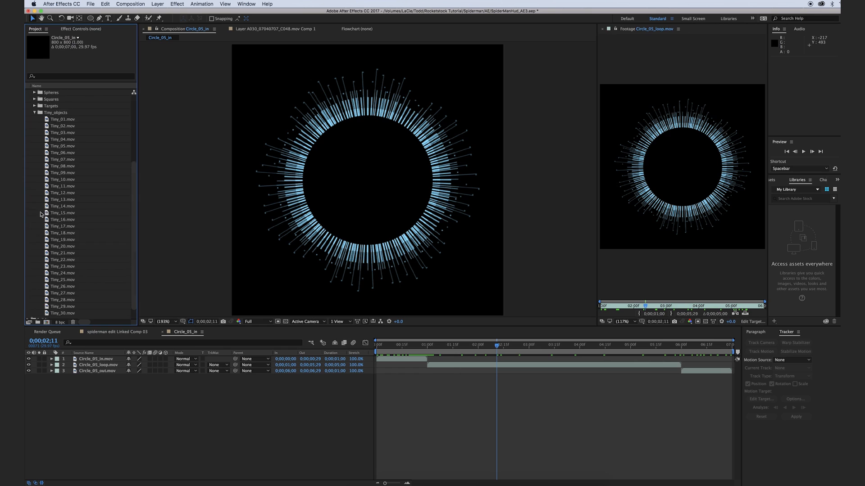
{"action": "scroll", "coordinate": [54, 214], "scroll_direction": "up", "scroll_amount": 3}
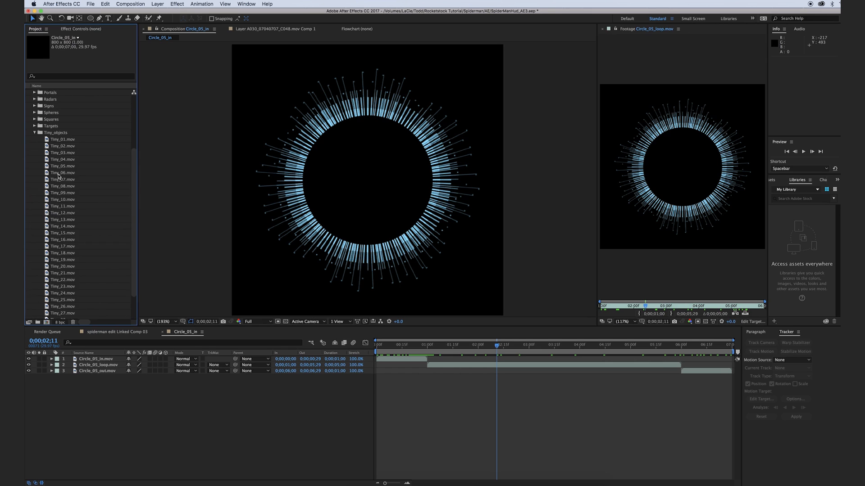
{"action": "double_click", "coordinate": [47, 180]}
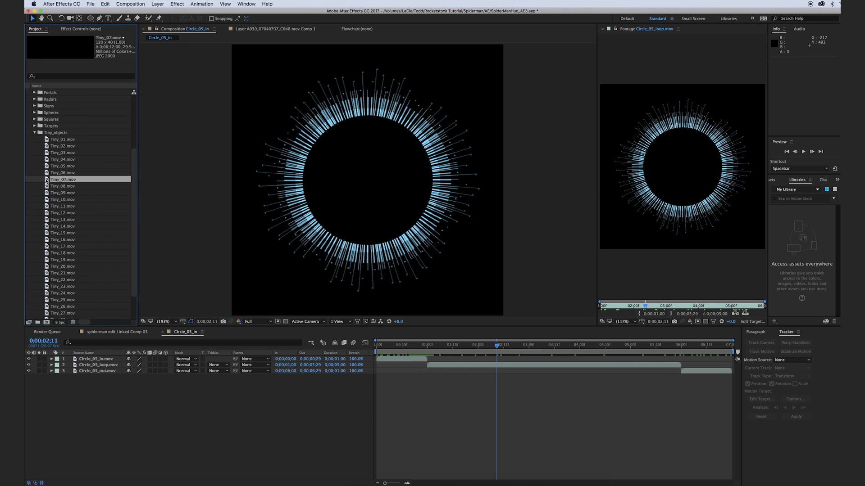
{"action": "left_click", "coordinate": [616, 302]}
- Preview Tiny_05.mov and place it at the centre of the circle composition, then scrub to 0:00:02:01
{"action": "double_click", "coordinate": [56, 166]}
{"action": "mouse_move", "coordinate": [654, 306]}
{"action": "left_mouse_down"}
{"action": "mouse_move", "coordinate": [600, 306]}
{"action": "mouse_move", "coordinate": [661, 306]}
{"action": "mouse_move", "coordinate": [593, 301]}
{"action": "mouse_move", "coordinate": [660, 306]}
{"action": "left_mouse_up"}
{"action": "left_click", "coordinate": [245, 430]}
{"action": "left_click_drag", "start_coordinate": [64, 171], "coordinate": [367, 180]}
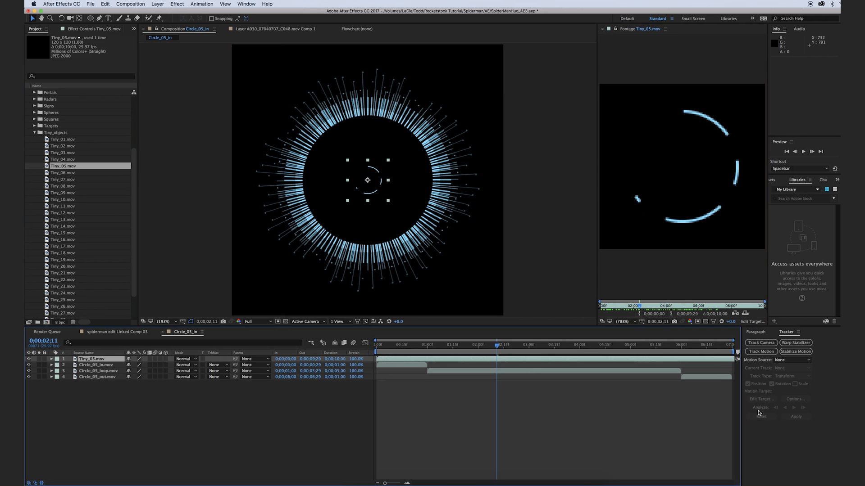
{"action": "mouse_move", "coordinate": [485, 351]}
{"action": "left_mouse_down"}
{"action": "mouse_move", "coordinate": [366, 349]}
{"action": "mouse_move", "coordinate": [480, 351]}
{"action": "left_mouse_up"}
{"action": "left_click", "coordinate": [166, 455]}
- Duplicate the Tiny_05.mov layer and set the upper copy's scale to 157%
{"action": "left_click", "coordinate": [101, 360]}
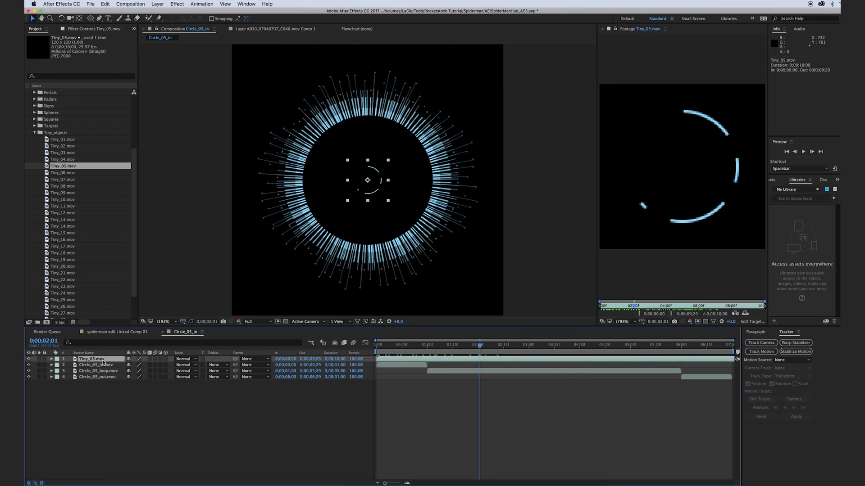
{"action": "key", "text": "super+d"}
{"action": "key", "text": "s"}
{"action": "left_click_drag", "start_coordinate": [145, 365], "coordinate": [219, 473]}
{"action": "left_click", "coordinate": [198, 455]}
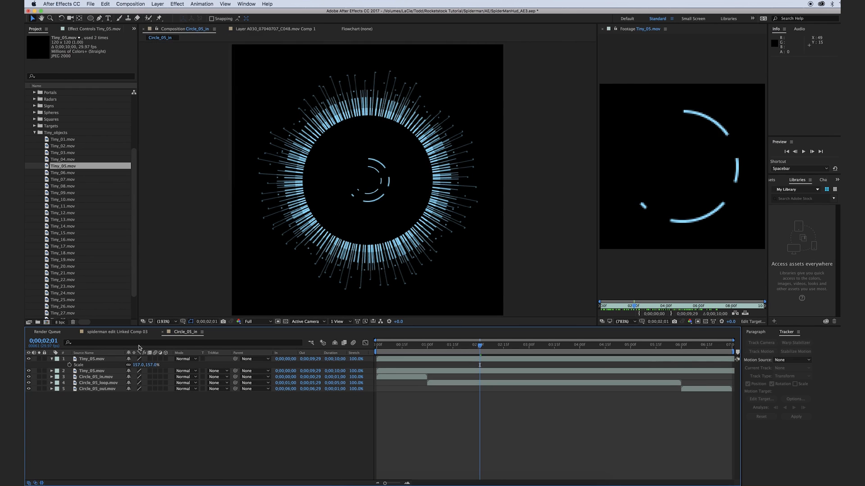
- Time-reverse the enlarged Tiny_05.mov layer so it plays backward
{"action": "left_click", "coordinate": [90, 359]}
{"action": "left_click", "coordinate": [157, 4]}
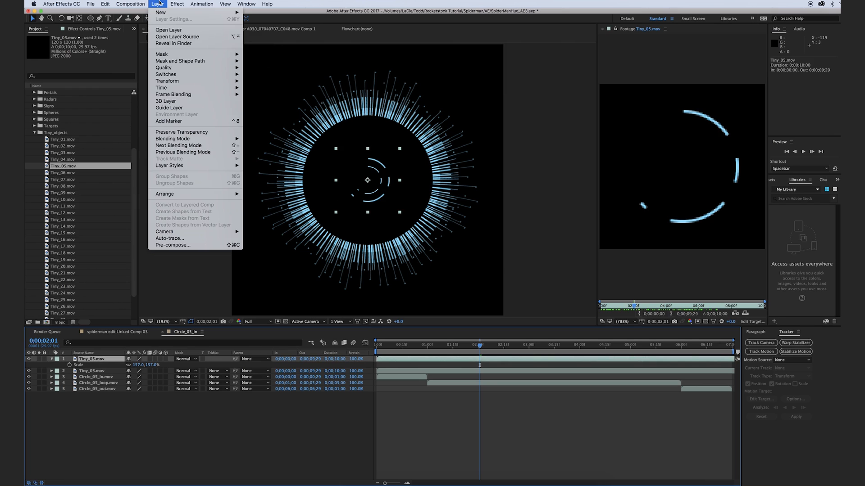
{"action": "mouse_move", "coordinate": [190, 95]}
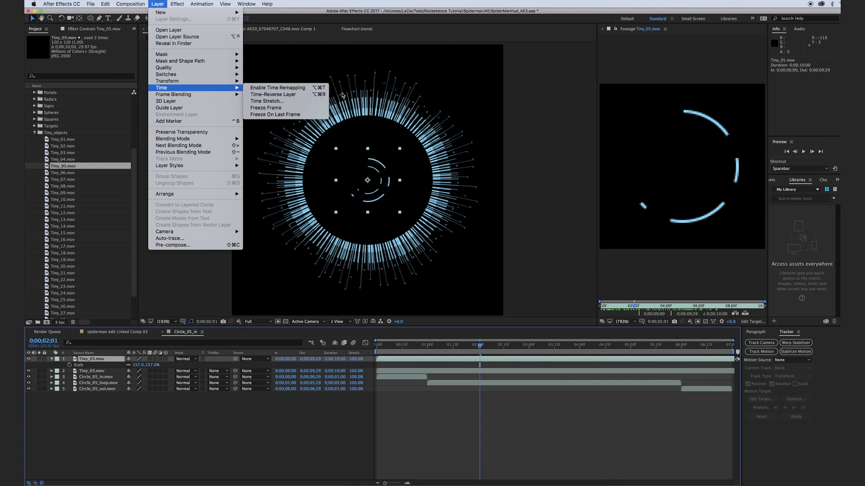
{"action": "left_click", "coordinate": [287, 98]}
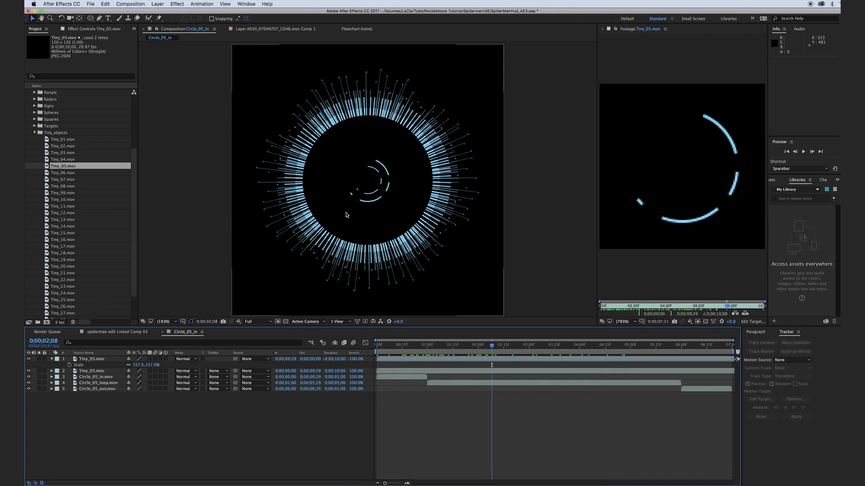
- Preview Sphere_02_loop.mov from the Spheres folder and add the Sphere_02 in, loop and out clips at the top of the layer stack
{"action": "left_click", "coordinate": [35, 132]}
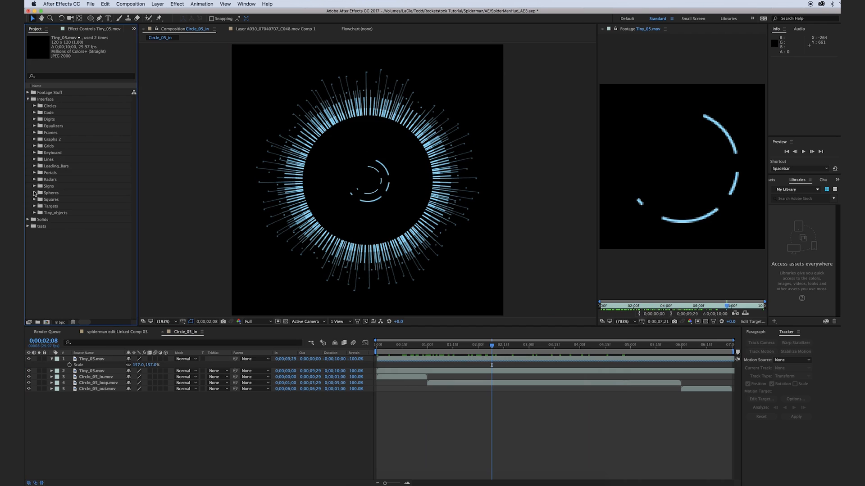
{"action": "left_click", "coordinate": [35, 193]}
{"action": "double_click", "coordinate": [54, 226]}
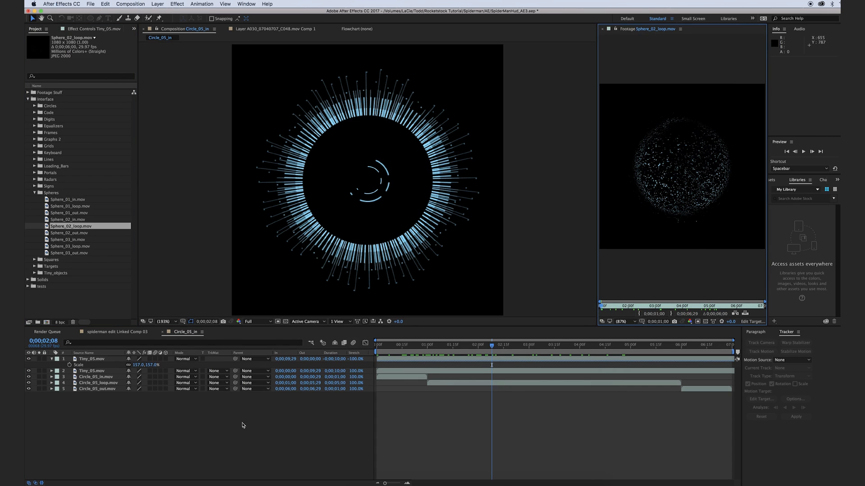
{"action": "left_click", "coordinate": [47, 220]}
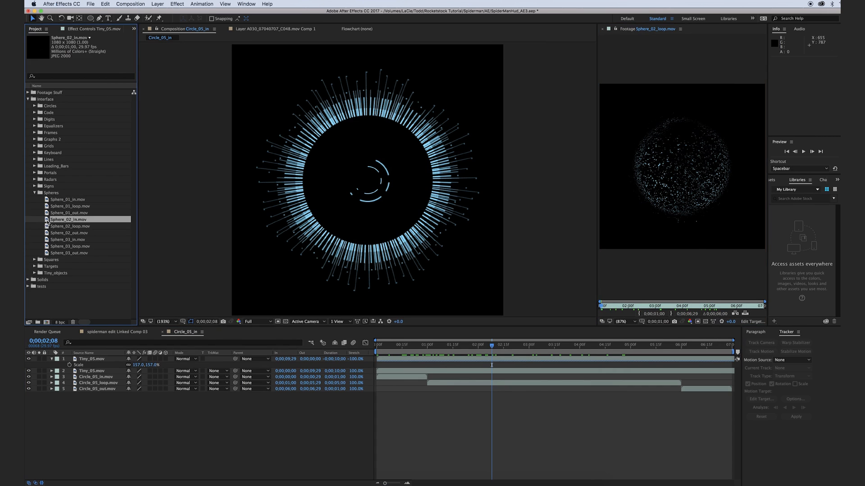
{"action": "left_click", "coordinate": [47, 233], "text": "shift"}
{"action": "left_click_drag", "start_coordinate": [48, 221], "coordinate": [377, 359]}
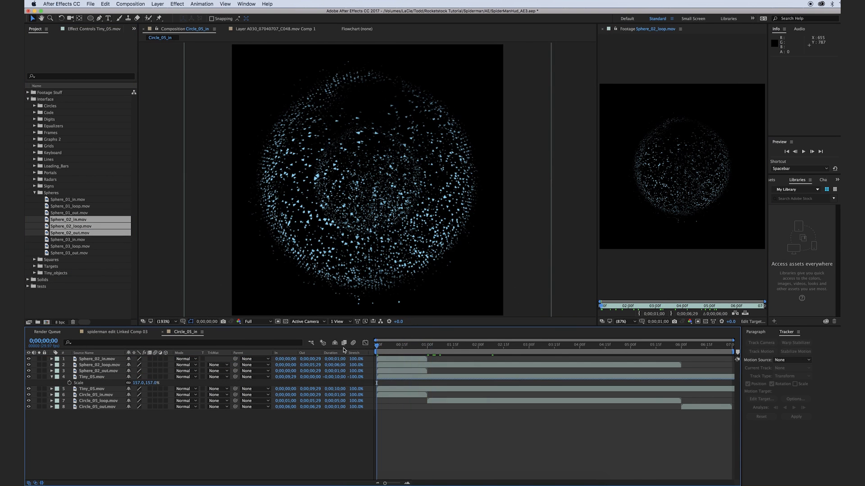
- Sequence the three Sphere_02 layers without overlap using Keyframe Assistant, and scrub to 0:00:01:06 to check the result
{"action": "left_click", "coordinate": [96, 360]}
{"action": "left_click", "coordinate": [97, 370], "text": "shift"}
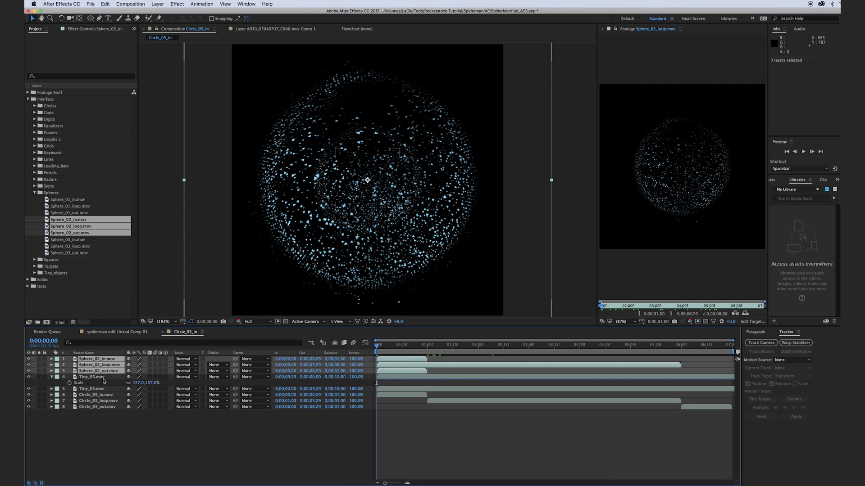
{"action": "left_click", "coordinate": [205, 3]}
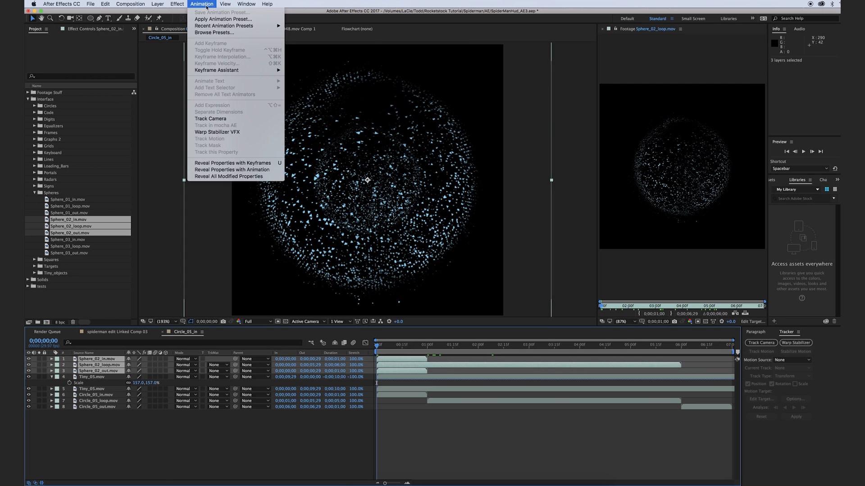
{"action": "mouse_move", "coordinate": [246, 72]}
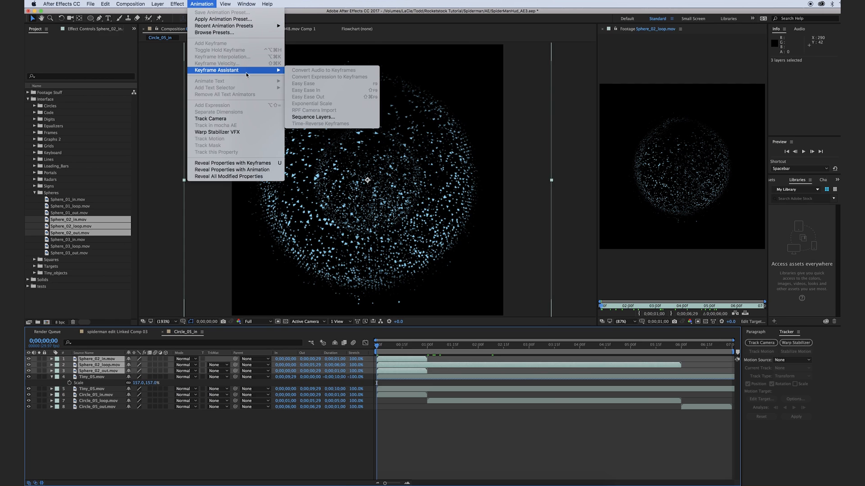
{"action": "left_click", "coordinate": [312, 118]}
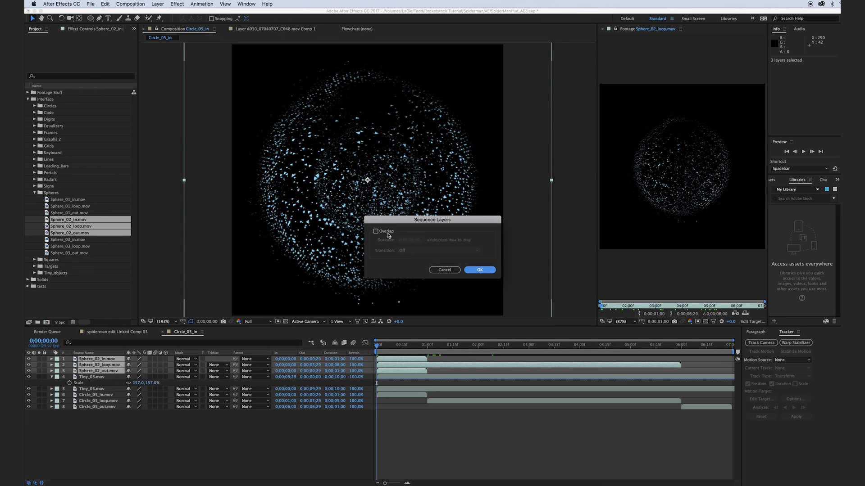
{"action": "left_click", "coordinate": [479, 270]}
{"action": "left_click_drag", "start_coordinate": [377, 346], "coordinate": [438, 353]}
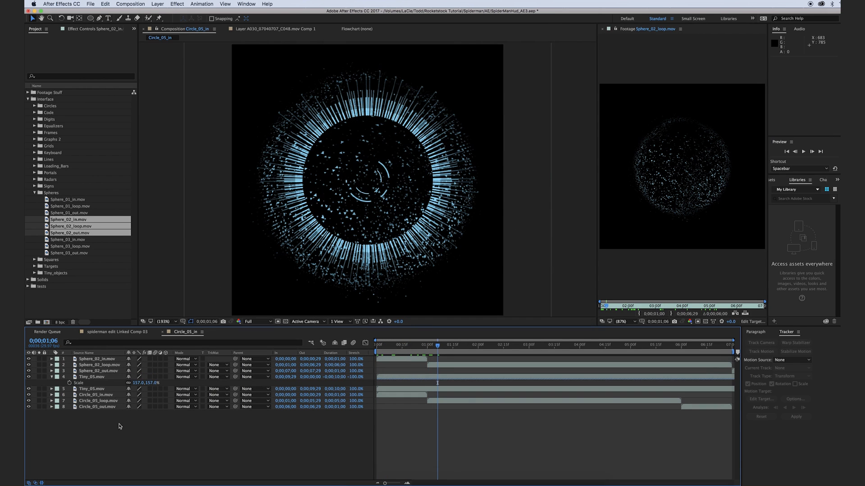
- Pre-compose the three Sphere_02 layers as Sphere_02, moving all attributes into the new composition
{"action": "left_click", "coordinate": [93, 360]}
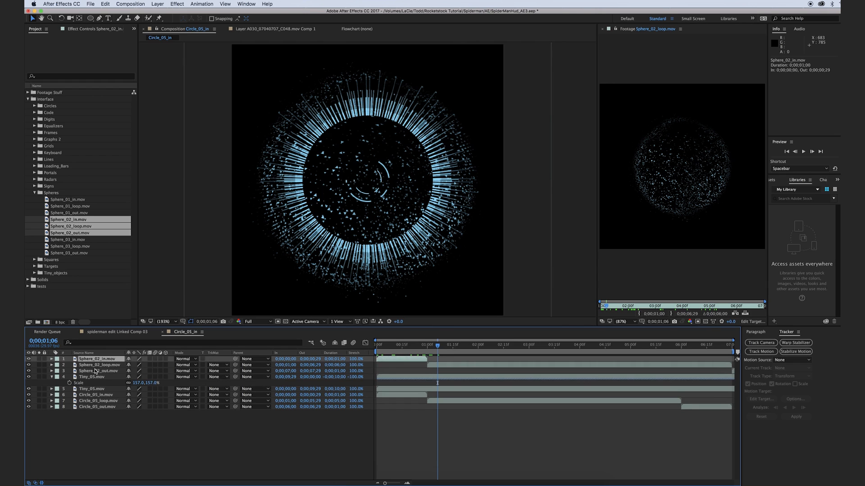
{"action": "left_click", "coordinate": [97, 372], "text": "shift"}
{"action": "right_click", "coordinate": [103, 371]}
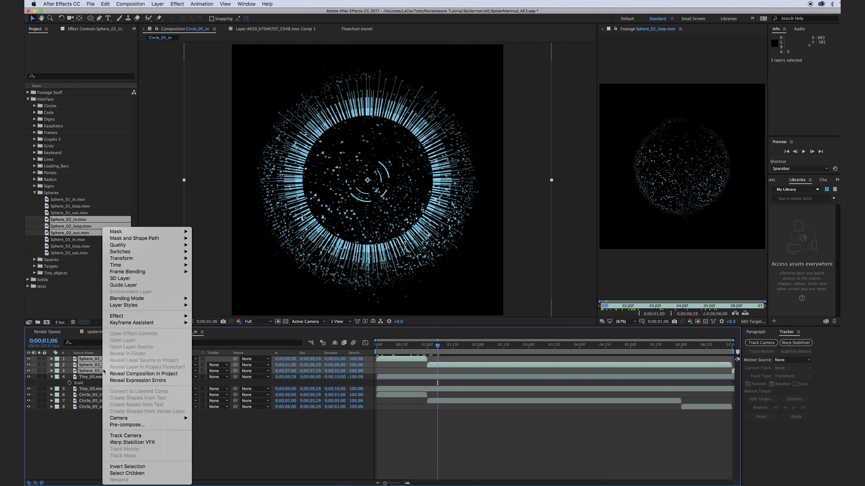
{"action": "left_click", "coordinate": [133, 424]}
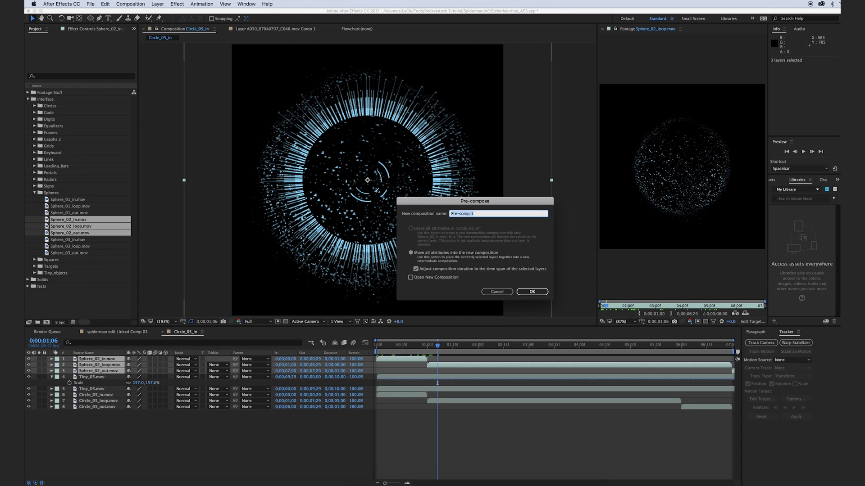
{"action": "type", "text": "Sphere_02"}
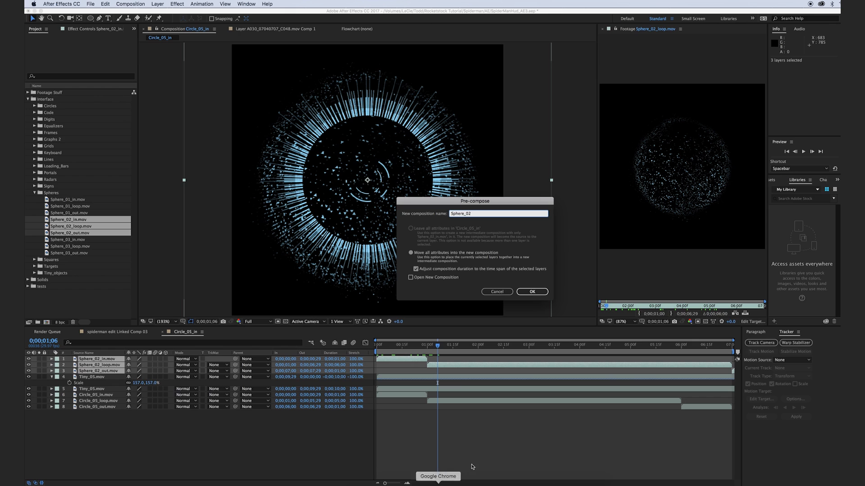
{"action": "left_click", "coordinate": [532, 291]}
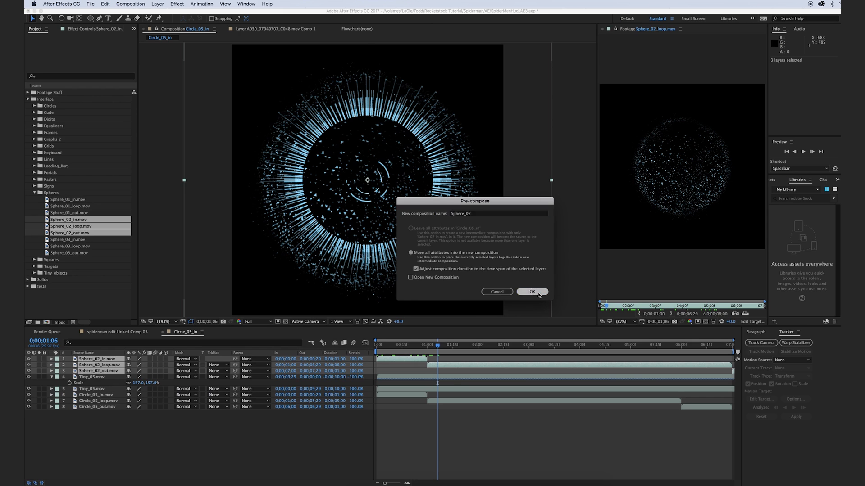
- Set the Sphere_02 layer's scale to 55% so the sphere fits inside the circle
{"action": "left_click", "coordinate": [117, 358]}
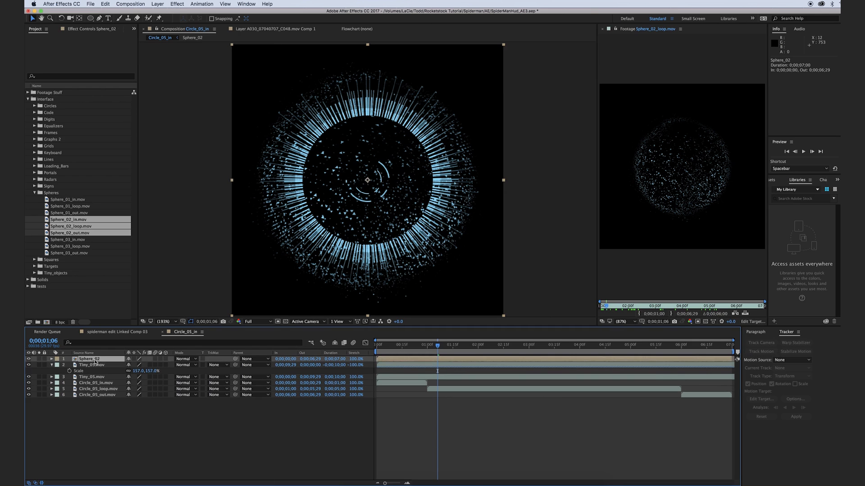
{"action": "key", "text": "s"}
{"action": "left_click_drag", "start_coordinate": [149, 365], "coordinate": [135, 364]}
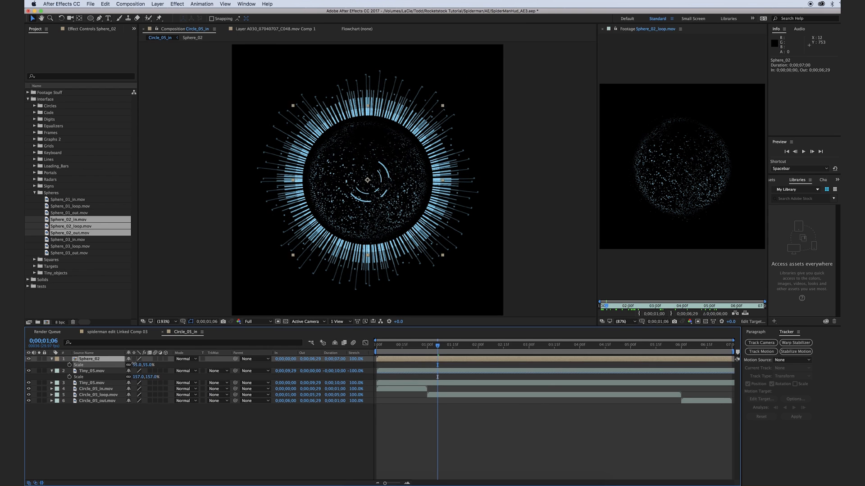
- Draw a circular mask over the centre of the Sphere_02 layer, about half the sphere's width, and set the mask to Inverted
{"action": "left_click", "coordinate": [151, 426]}
{"action": "key", "text": "q"}
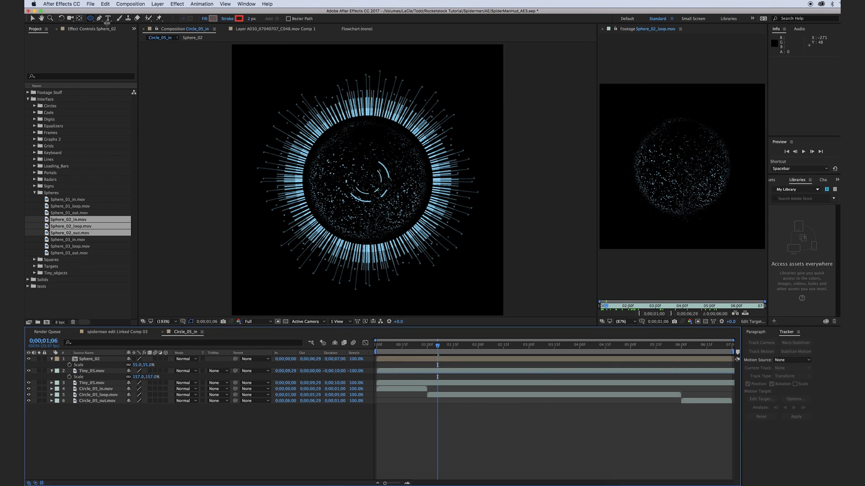
{"action": "left_click", "coordinate": [95, 371]}
{"action": "left_click", "coordinate": [89, 359]}
{"action": "left_click", "coordinate": [90, 20]}
{"action": "left_click_drag", "start_coordinate": [328, 142], "coordinate": [407, 219]}
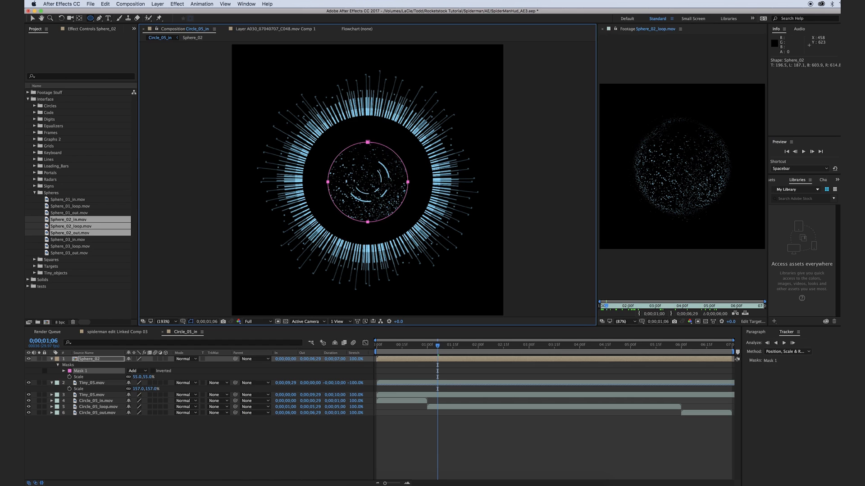
{"action": "left_click", "coordinate": [268, 472]}
{"action": "left_click", "coordinate": [88, 359]}
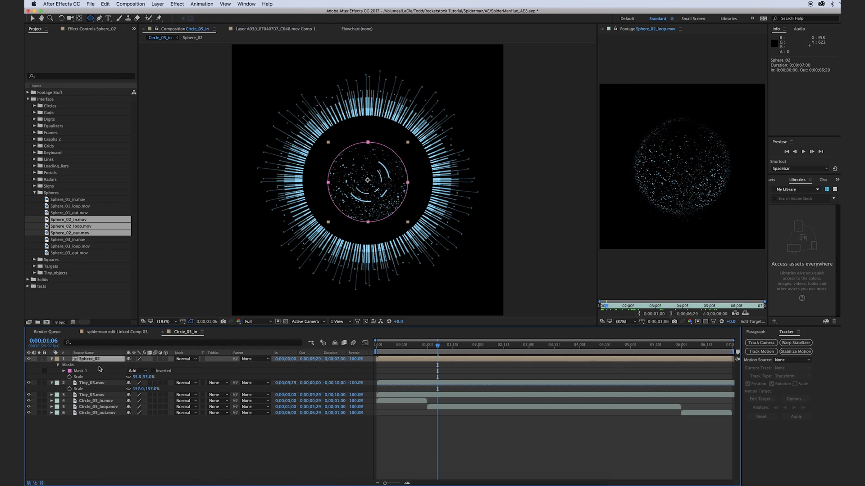
{"action": "left_click", "coordinate": [153, 371]}
- Set the Sphere_02 mask's feather to 50 pixels and play the composition to check the softened edge
{"action": "left_click", "coordinate": [100, 359]}
{"action": "key", "text": "f"}
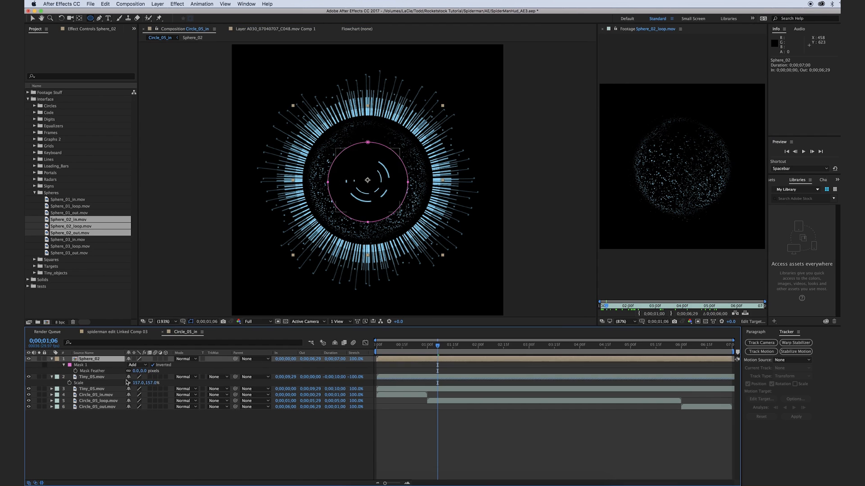
{"action": "left_click_drag", "start_coordinate": [139, 371], "coordinate": [150, 371]}
{"action": "left_click_drag", "start_coordinate": [161, 371], "coordinate": [162, 372]}
{"action": "key", "text": "space"}
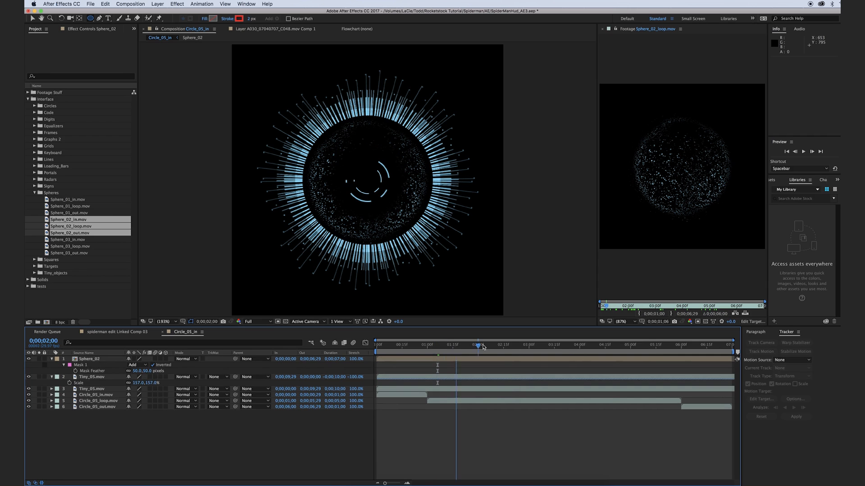
{"action": "key", "text": "space"}
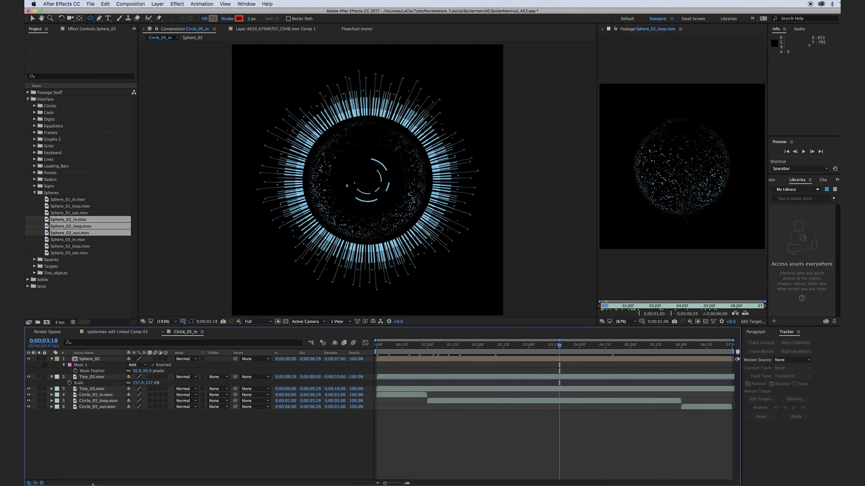
- Rename the Circle_05_in composition as Thumb Print
{"action": "left_click", "coordinate": [109, 332]}
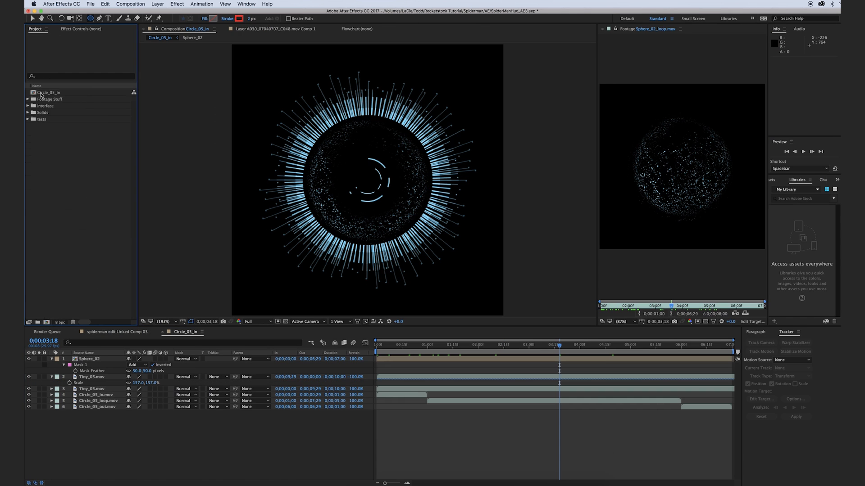
{"action": "left_click", "coordinate": [47, 95]}
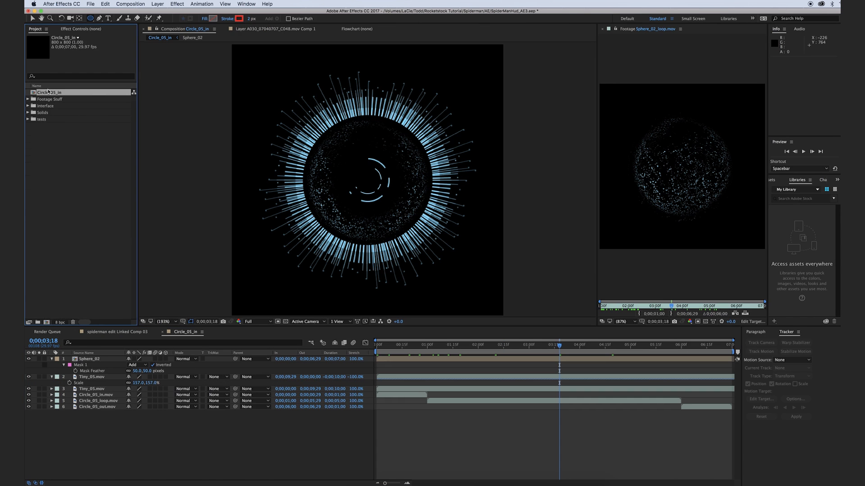
{"action": "key", "text": "Return"}
{"action": "type", "text": "Thumb Print"}
{"action": "key", "text": "Return"}
- Add the Thumb Print composition to spiderman edit Linked Comp 03, directly above the left thumb layer
{"action": "left_click", "coordinate": [120, 333]}
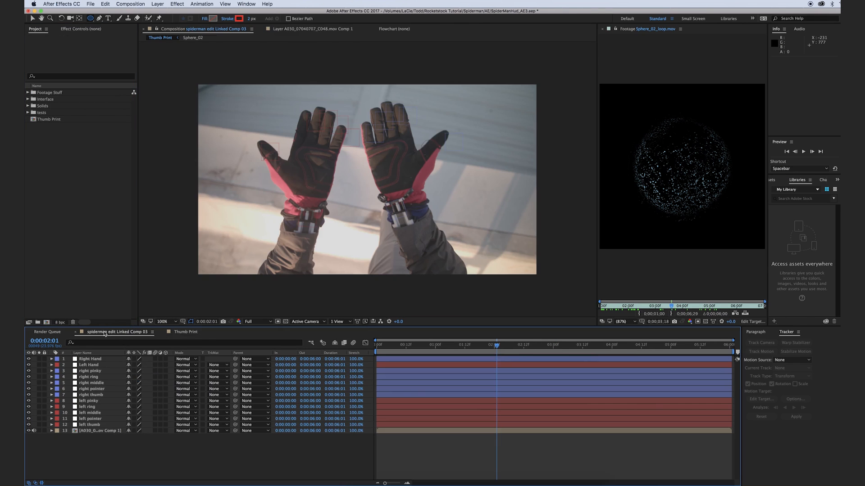
{"action": "left_click", "coordinate": [85, 426]}
{"action": "left_click_drag", "start_coordinate": [35, 122], "coordinate": [104, 425]}
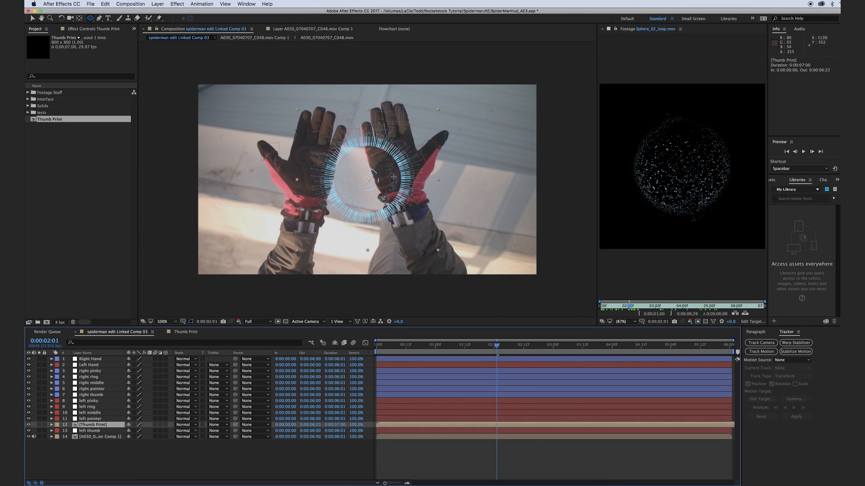
- Move the Thumb Print layer onto the left thumb's tip and set its scale to 21%
{"action": "left_click", "coordinate": [32, 19]}
{"action": "left_click_drag", "start_coordinate": [395, 192], "coordinate": [293, 161]}
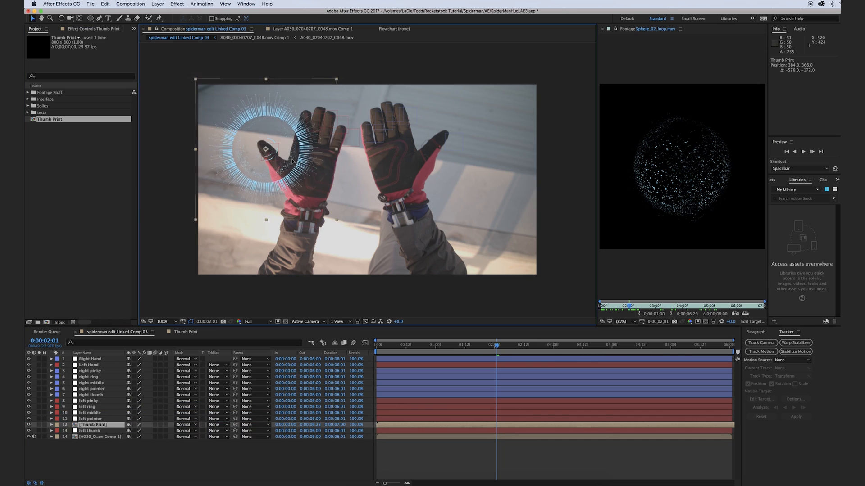
{"action": "key", "text": "s"}
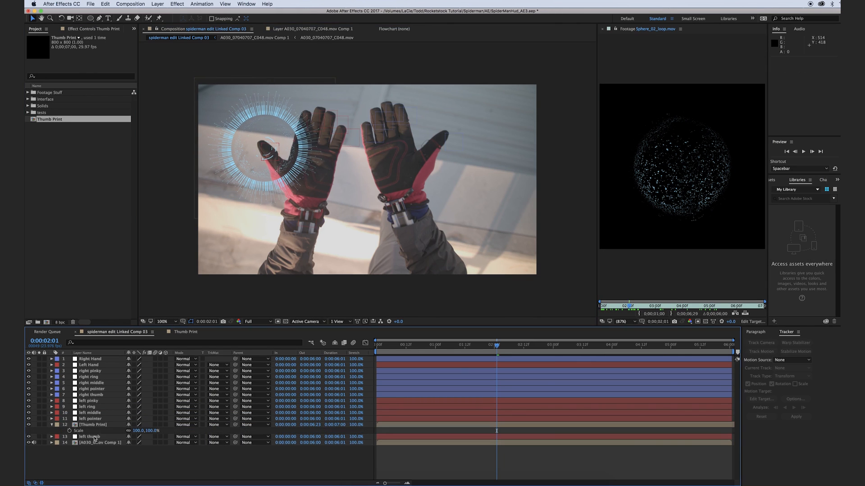
{"action": "left_click", "coordinate": [96, 426]}
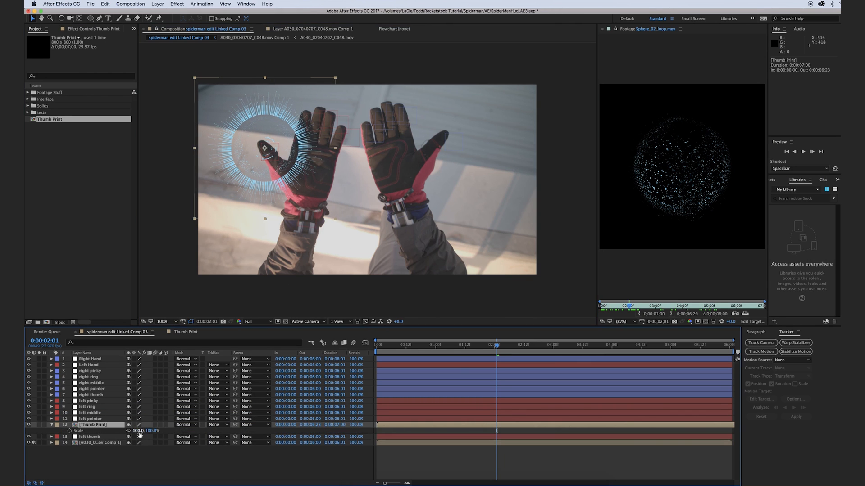
{"action": "left_click_drag", "start_coordinate": [137, 431], "coordinate": [113, 432]}
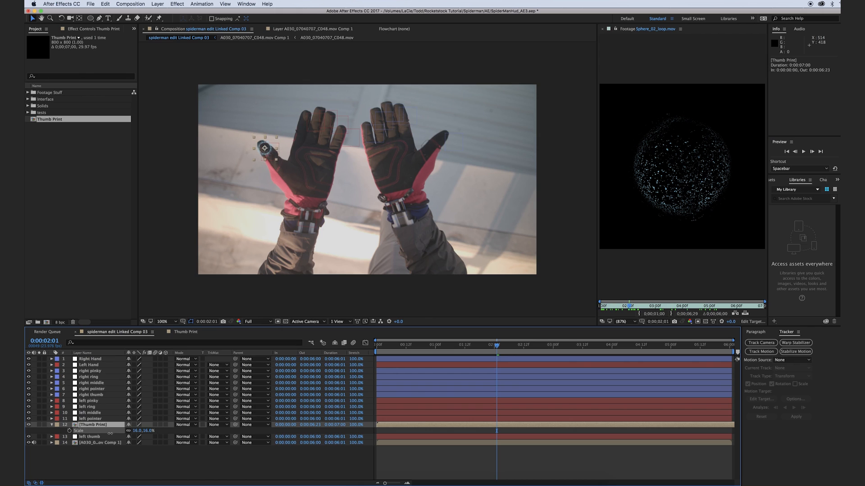
{"action": "scroll", "coordinate": [332, 212], "scroll_direction": "up", "scroll_amount": 5}
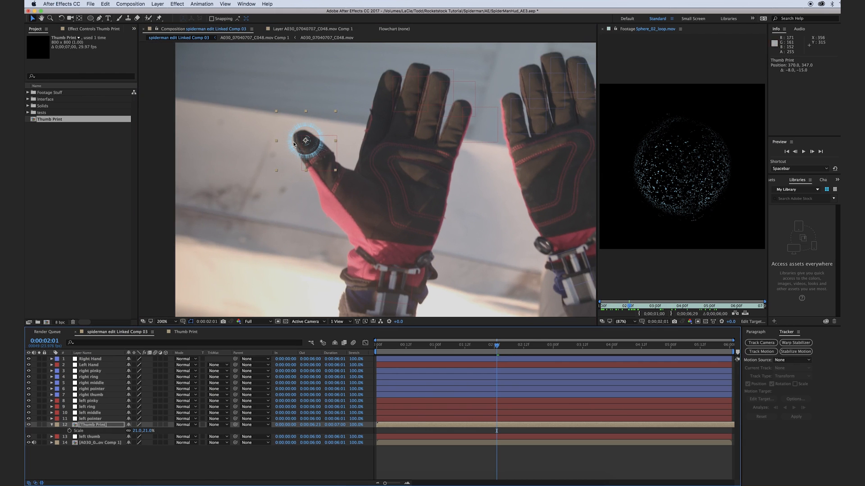
- Parent the Thumb Print layer to the left thumb null and shift its start to 0:00:00:08
{"action": "left_click", "coordinate": [95, 426]}
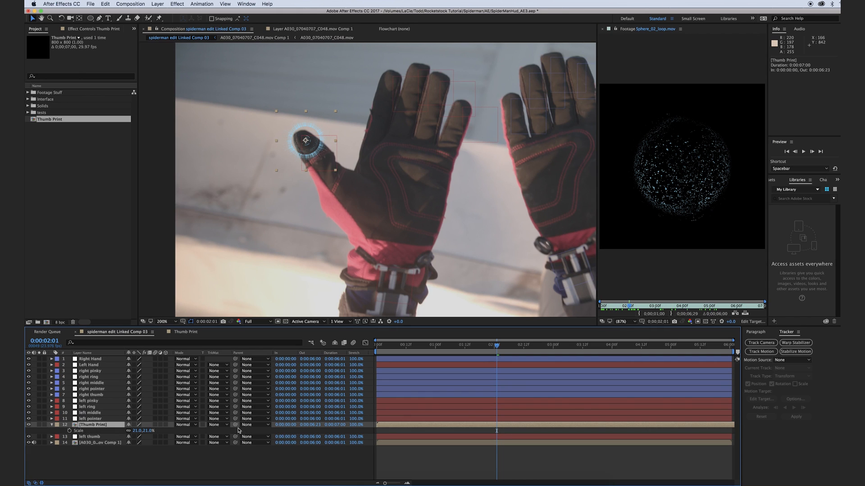
{"action": "left_click_drag", "start_coordinate": [235, 425], "coordinate": [87, 440]}
{"action": "left_click_drag", "start_coordinate": [496, 345], "coordinate": [433, 347]}
{"action": "left_click_drag", "start_coordinate": [433, 427], "coordinate": [455, 433]}
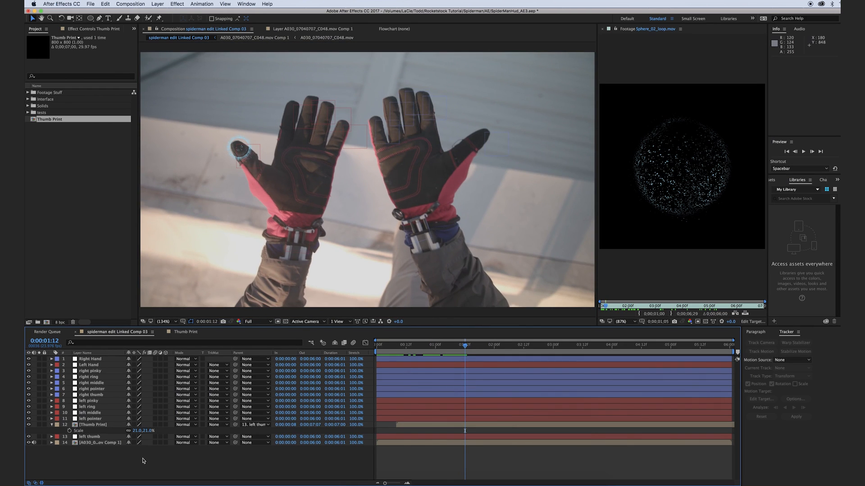
- Duplicate the Thumb Print layer above right thumb, parent the copy to the right thumb null and place it on that thumb's tip
{"action": "left_click", "coordinate": [95, 425]}
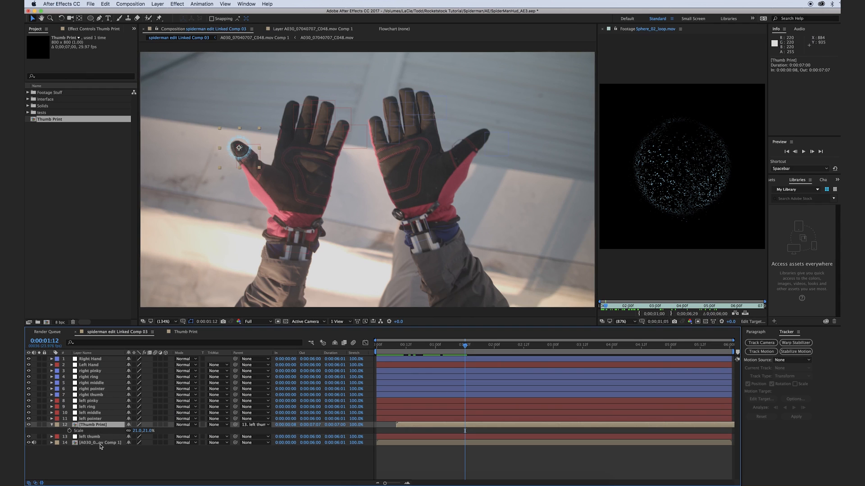
{"action": "key", "text": "super+d"}
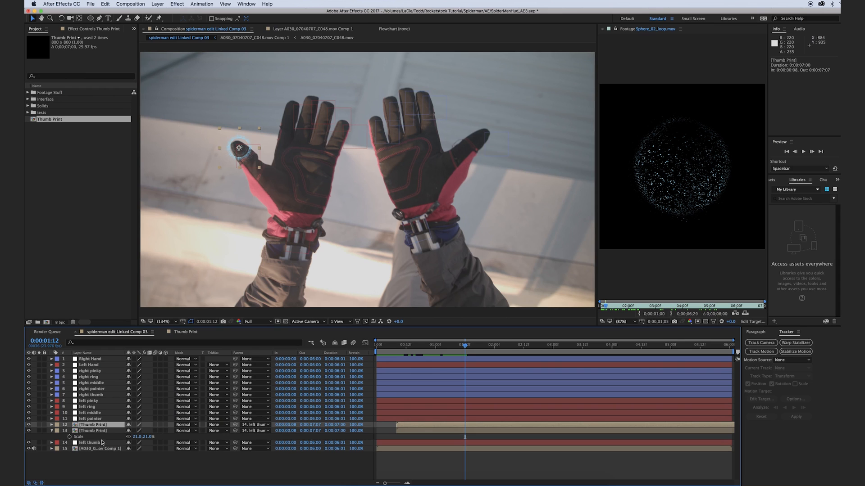
{"action": "left_click_drag", "start_coordinate": [95, 425], "coordinate": [113, 396]}
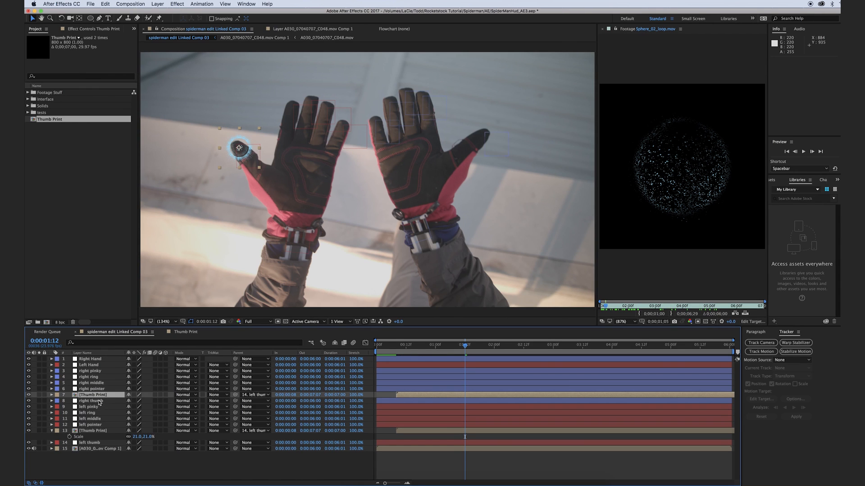
{"action": "left_click_drag", "start_coordinate": [235, 394], "coordinate": [92, 401]}
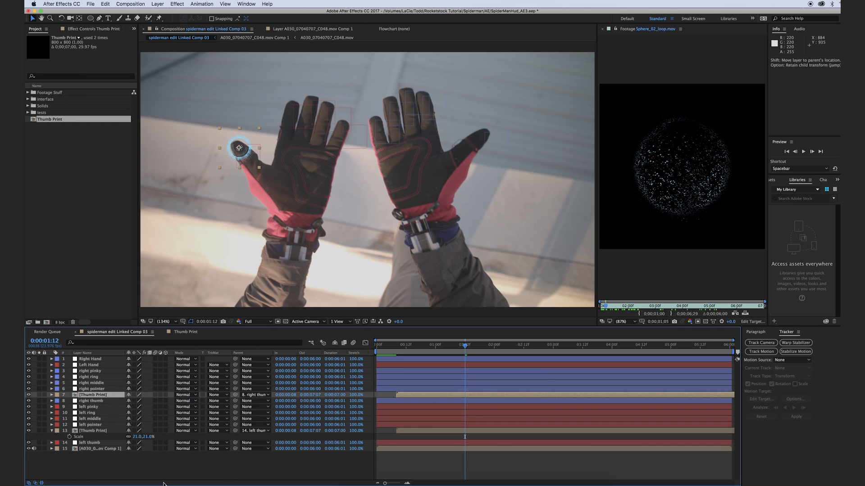
{"action": "left_click", "coordinate": [163, 464]}
{"action": "left_click", "coordinate": [473, 139]}
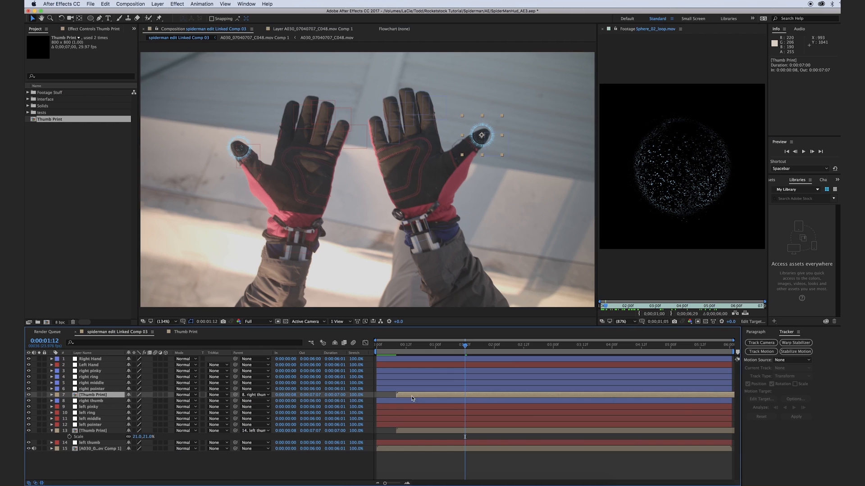
- Shift the right thumb's Thumb Print layer to start at 0:00:00:10 and scrub to 0:00:02:03 to check both thumbs
{"action": "left_click_drag", "start_coordinate": [415, 398], "coordinate": [418, 398]}
{"action": "left_click", "coordinate": [327, 479]}
{"action": "left_click_drag", "start_coordinate": [468, 347], "coordinate": [501, 363]}
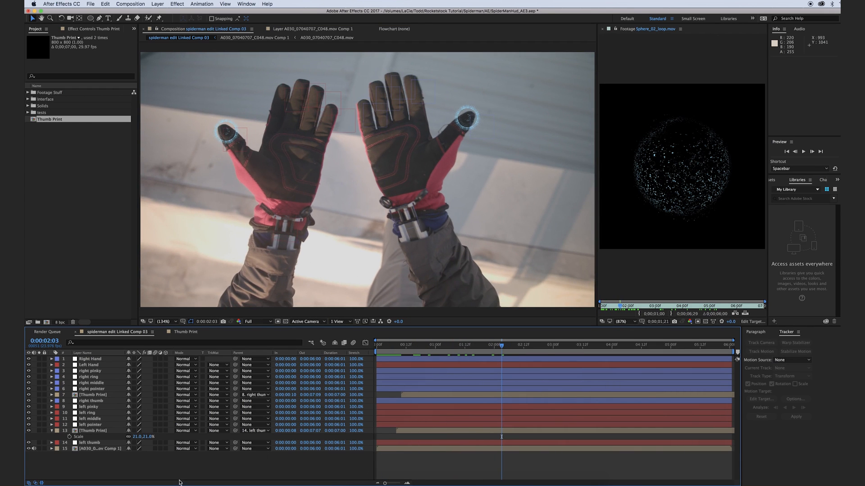
{"action": "key", "text": "s"}
{"action": "left_click", "coordinate": [94, 433]}
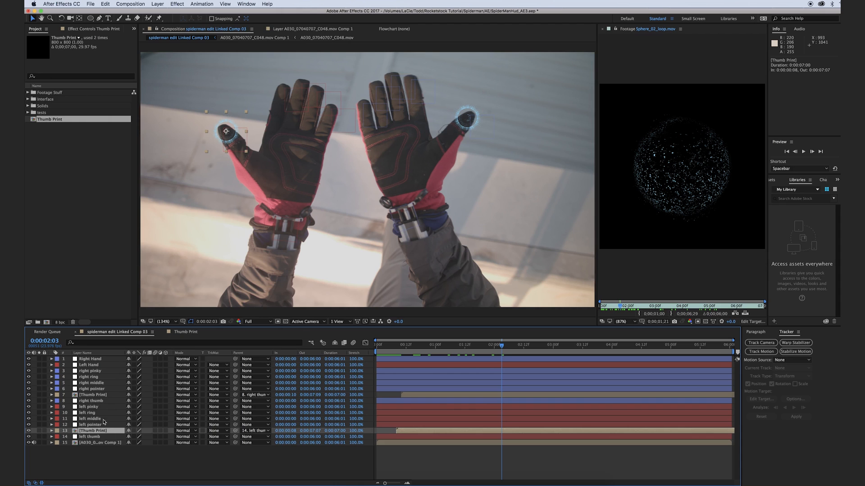
{"action": "left_click", "coordinate": [96, 395], "text": "super"}
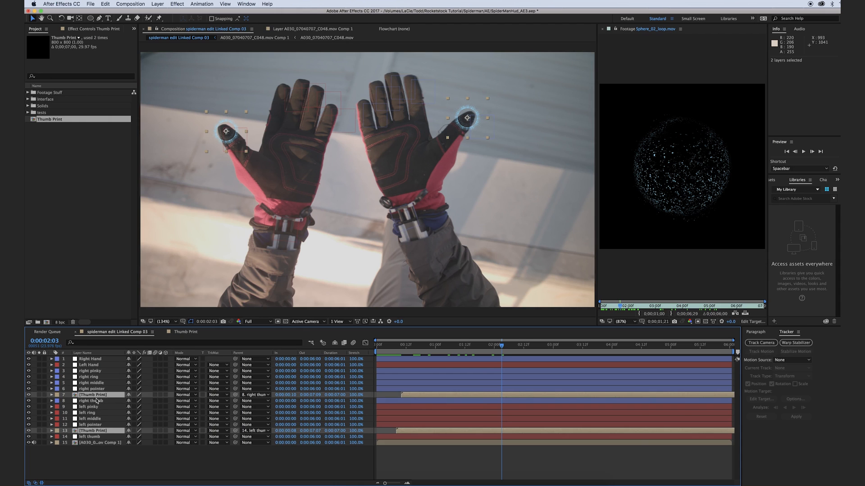
{"action": "key", "text": "super+shift+a"}
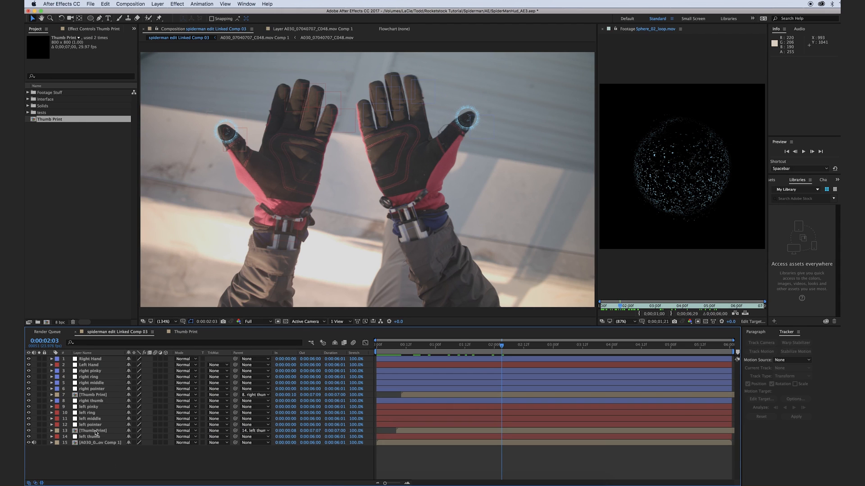
- Duplicate the left thumb's Thumb Print layer above left pointer, parent the copy to the left pointer null and place it on that fingertip
{"action": "left_click", "coordinate": [96, 433]}
{"action": "key", "text": "super+d"}
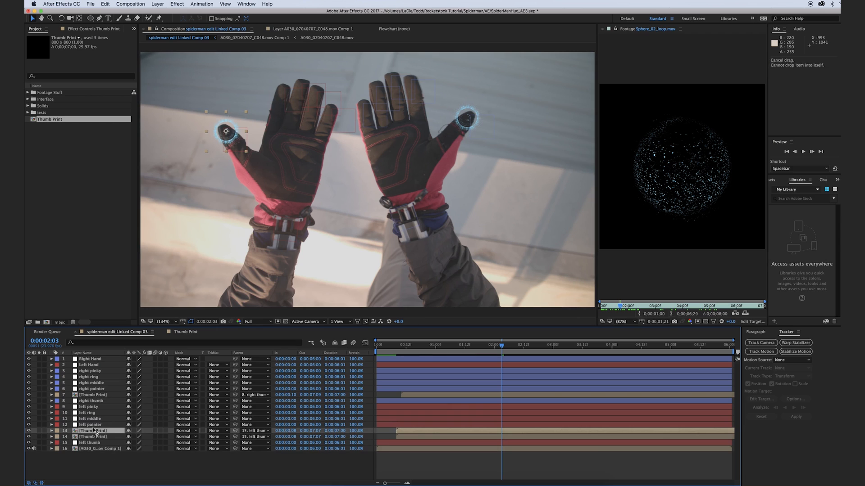
{"action": "key", "text": "super+bracketright"}
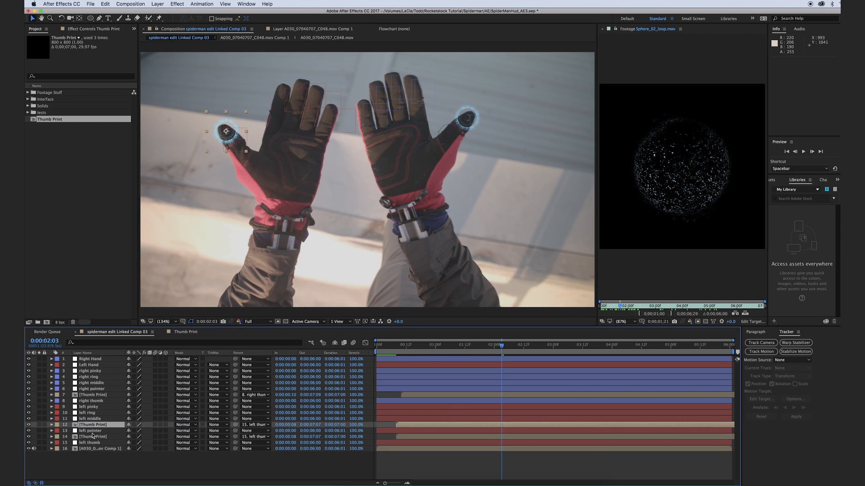
{"action": "left_click_drag", "start_coordinate": [235, 425], "coordinate": [103, 429]}
{"action": "left_click_drag", "start_coordinate": [229, 141], "coordinate": [286, 98]}
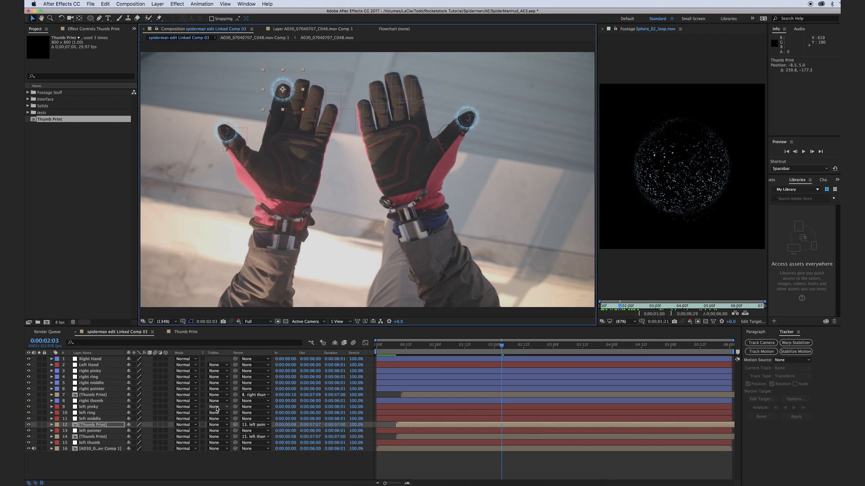
{"action": "left_click", "coordinate": [194, 480]}
- Duplicate the right thumb's Thumb Print layer above right pointer, parent the copy to the right pointer null and place it on that fingertip
{"action": "left_click", "coordinate": [88, 395]}
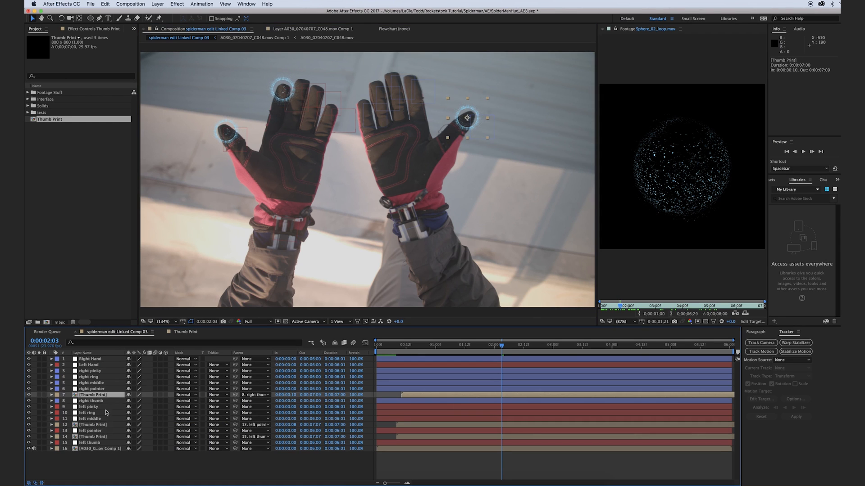
{"action": "key", "text": "ctrl+d"}
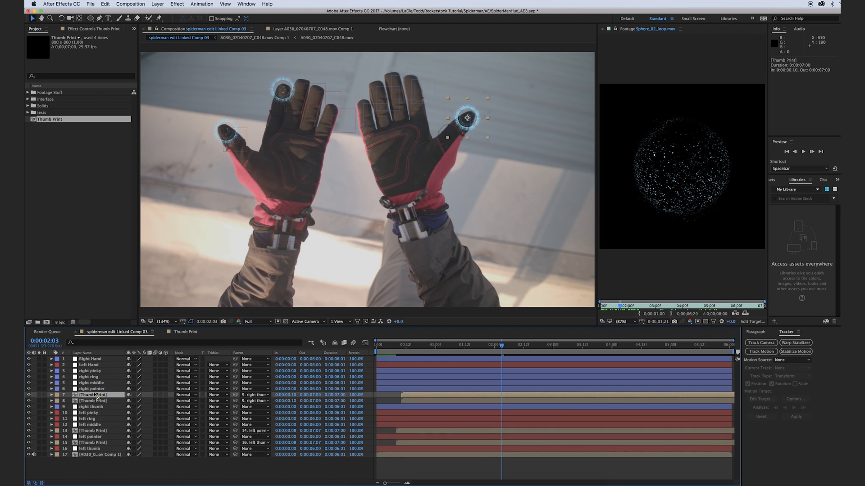
{"action": "key", "text": "ctrl+bracketright"}
{"action": "left_click_drag", "start_coordinate": [235, 389], "coordinate": [95, 393]}
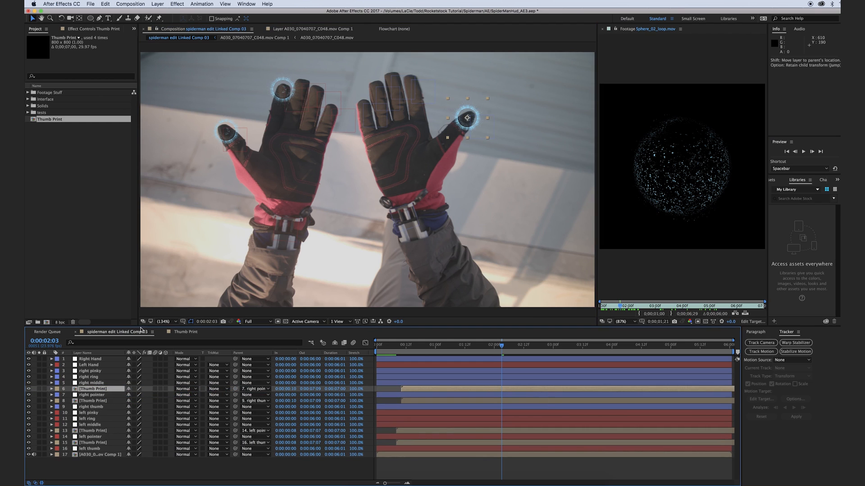
{"action": "left_click_drag", "start_coordinate": [478, 129], "coordinate": [418, 88]}
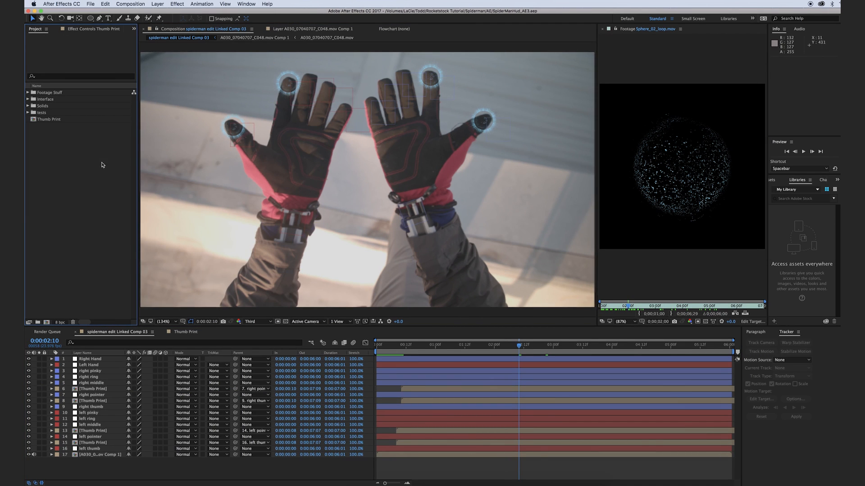
- Duplicate the Thumb Print composition in the project and name the copy Finger Print
{"action": "left_click", "coordinate": [49, 120]}
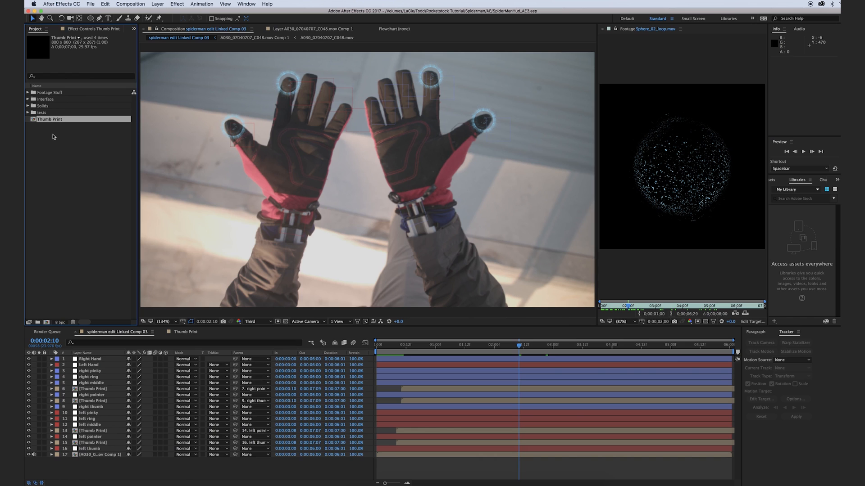
{"action": "key", "text": "super+d"}
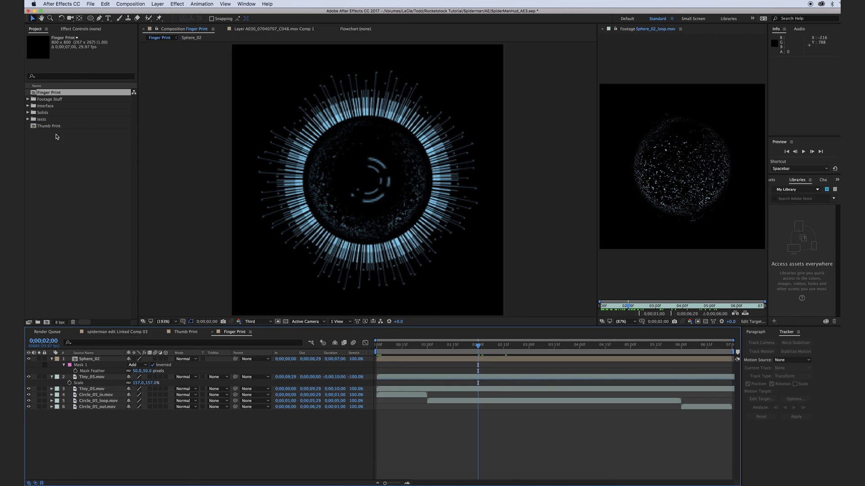
- Delete the Circle_05_in, Circle_05_loop and Circle_05_out layers from the Finger Print composition
{"action": "left_click", "coordinate": [85, 359]}
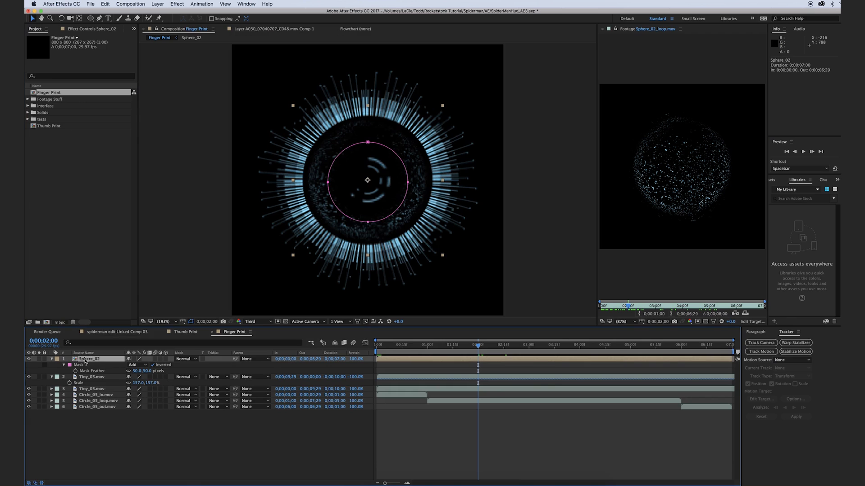
{"action": "left_click", "coordinate": [125, 470]}
{"action": "left_click_drag", "start_coordinate": [99, 443], "coordinate": [94, 396]}
{"action": "key", "text": "Delete"}
- Preview loop clips in the Interface Circles folder and add Circle_20_in, Circle_20_loop and Circle_20_out below the other Finger Print layers
{"action": "left_click", "coordinate": [77, 211]}
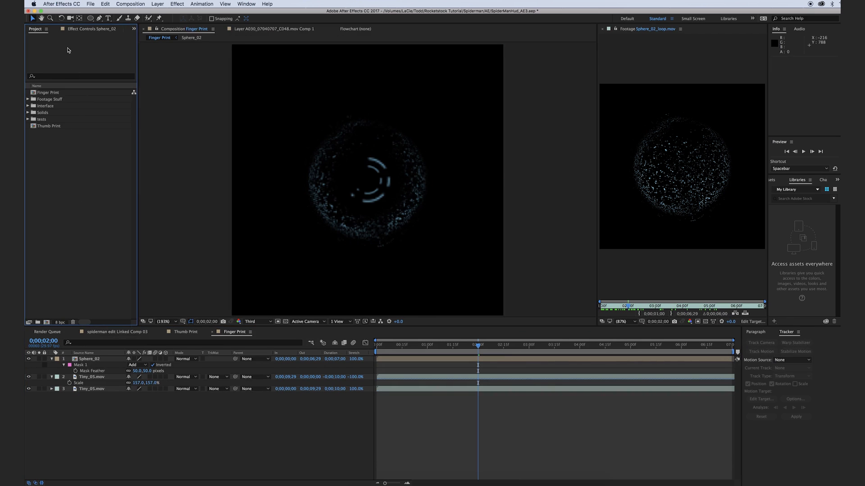
{"action": "left_click", "coordinate": [28, 107]}
{"action": "left_click", "coordinate": [34, 113]}
{"action": "scroll", "coordinate": [56, 194], "scroll_direction": "down", "scroll_amount": 3}
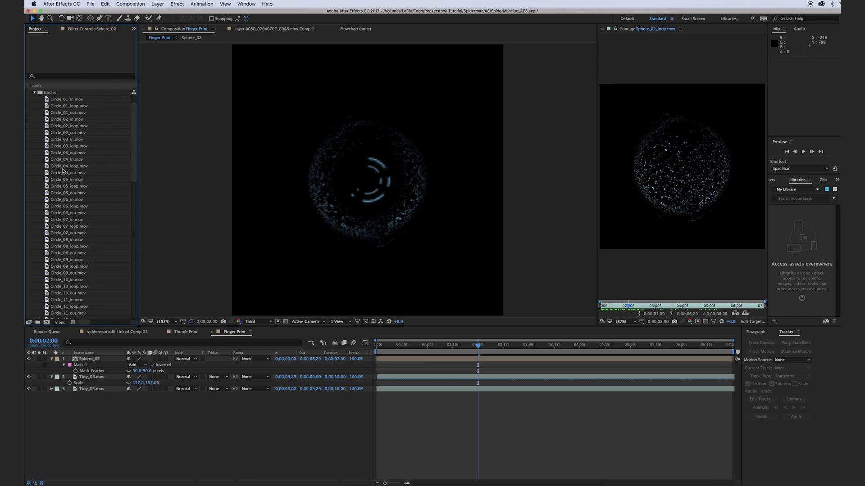
{"action": "double_click", "coordinate": [46, 247]}
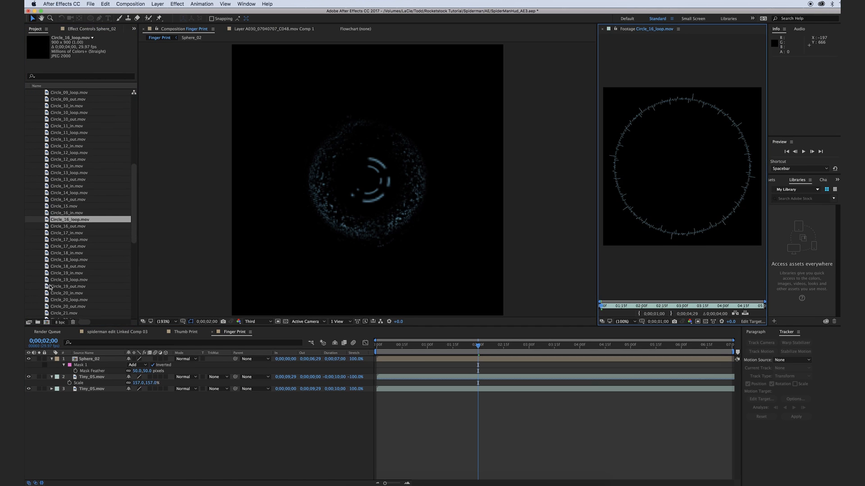
{"action": "double_click", "coordinate": [67, 299]}
{"action": "key", "text": "space"}
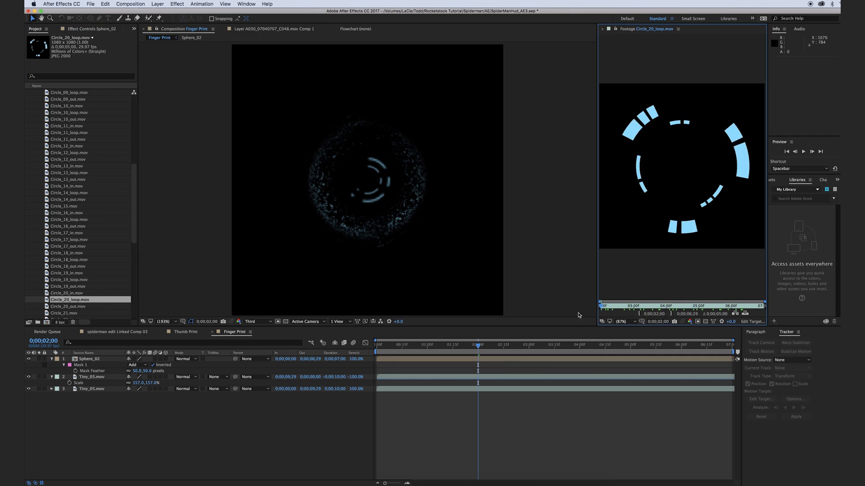
{"action": "left_click", "coordinate": [68, 293]}
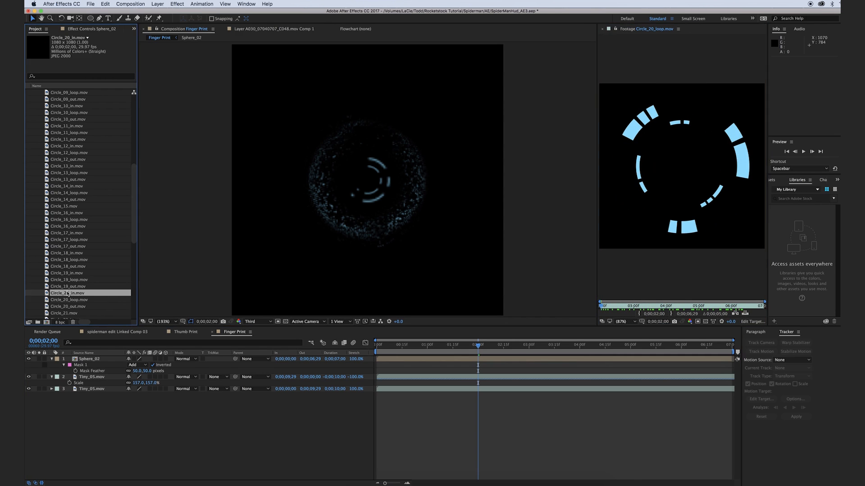
{"action": "left_click", "coordinate": [79, 307], "text": "shift"}
{"action": "left_click_drag", "start_coordinate": [79, 308], "coordinate": [154, 449]}
- Sequence the Circle_20_in, Circle_20_loop and Circle_20_out layers end to end without overlap
{"action": "left_click", "coordinate": [97, 395]}
{"action": "left_click", "coordinate": [116, 407], "text": "shift"}
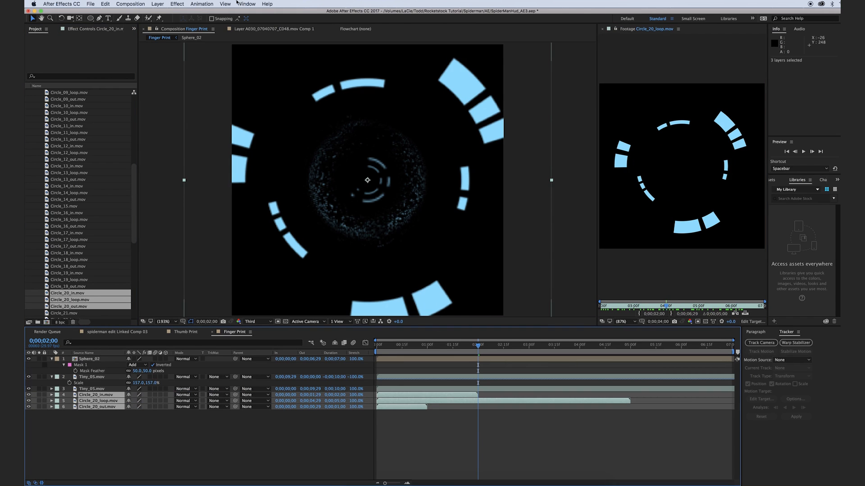
{"action": "left_click", "coordinate": [199, 4]}
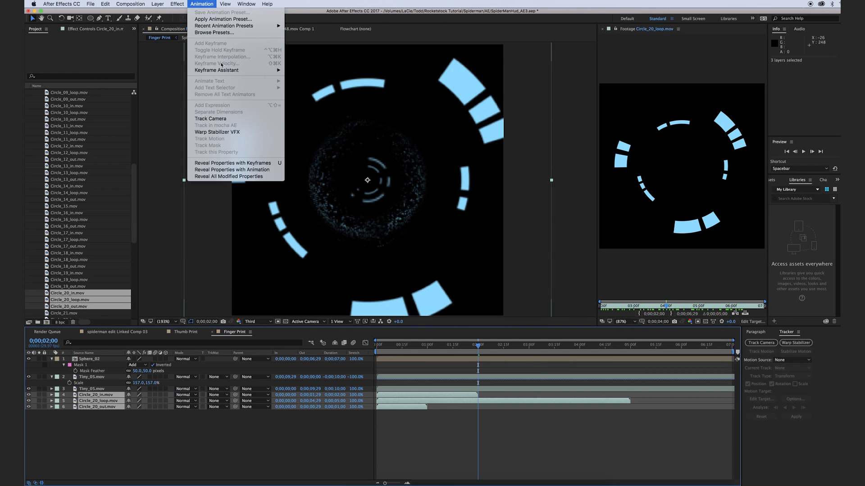
{"action": "mouse_move", "coordinate": [223, 70]}
{"action": "left_click", "coordinate": [332, 119]}
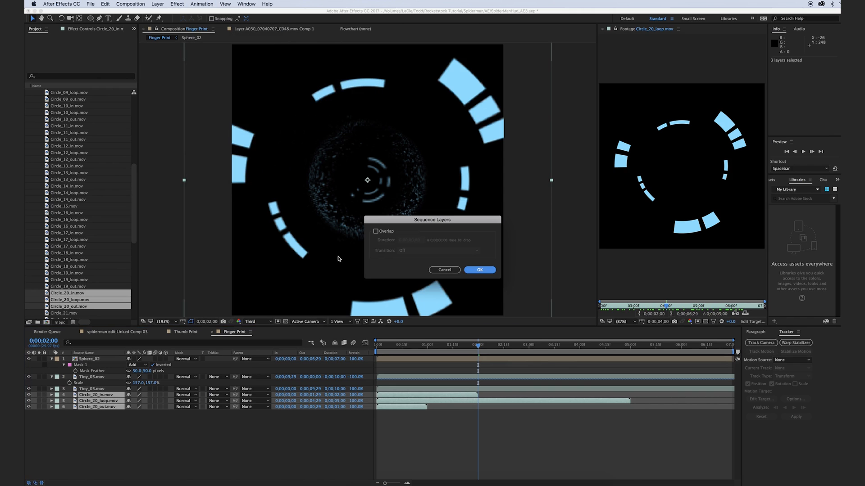
{"action": "left_click", "coordinate": [479, 271]}
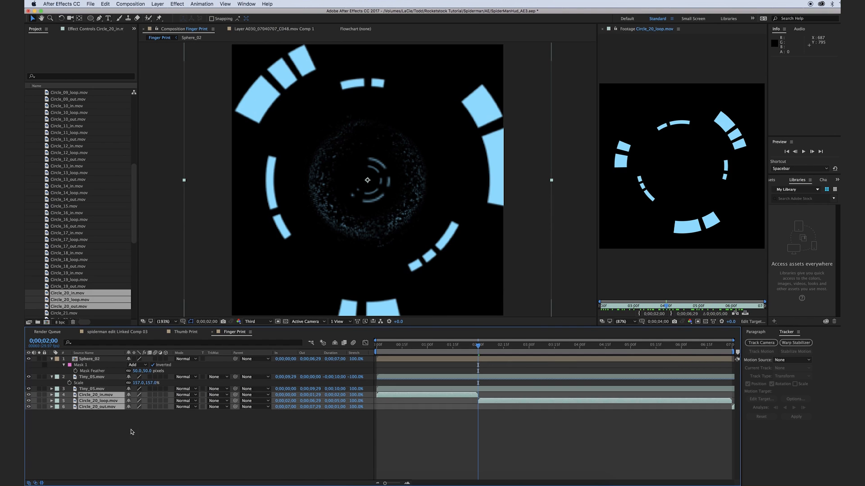
- Pre-compose the three sequenced Circle_20 layers into a new composition named circle 20
{"action": "right_click", "coordinate": [98, 403]}
{"action": "left_click", "coordinate": [121, 400]}
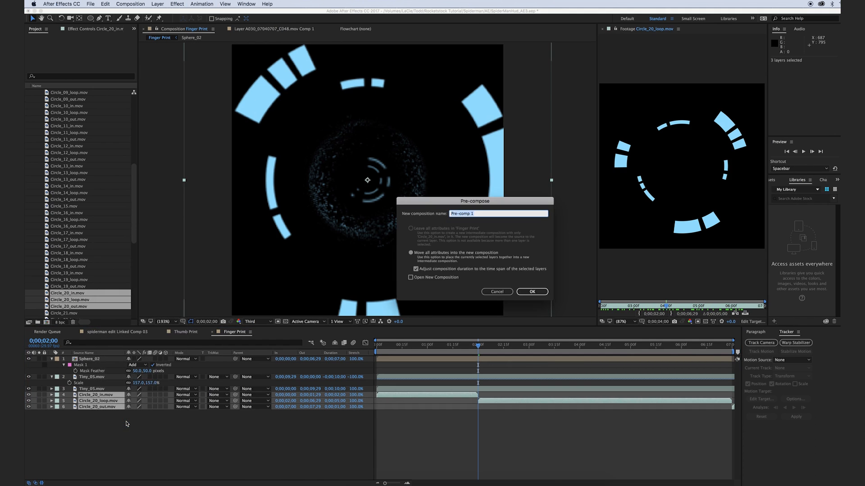
{"action": "type", "text": "circle 20"}
{"action": "key", "text": "Return"}
- Scale the circle 20 layer to 78% and open its composition
{"action": "key", "text": "s"}
{"action": "left_click_drag", "start_coordinate": [155, 401], "coordinate": [145, 401]}
{"action": "left_click", "coordinate": [101, 408]}
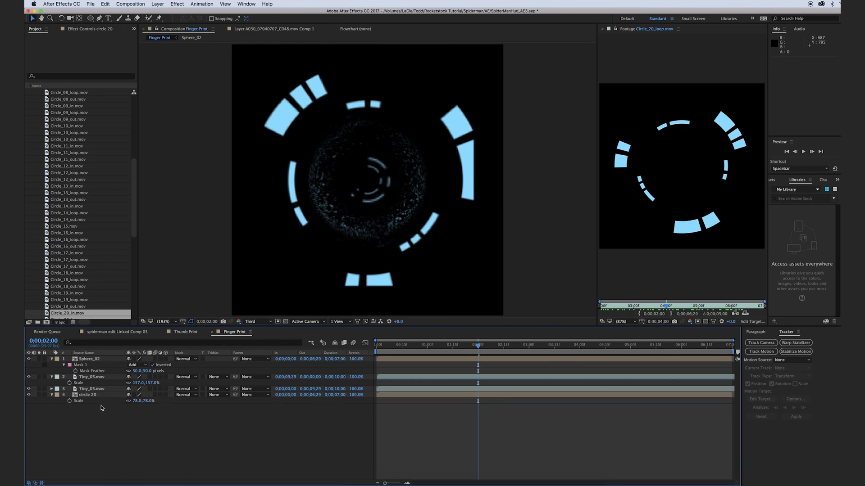
{"action": "double_click", "coordinate": [88, 395]}
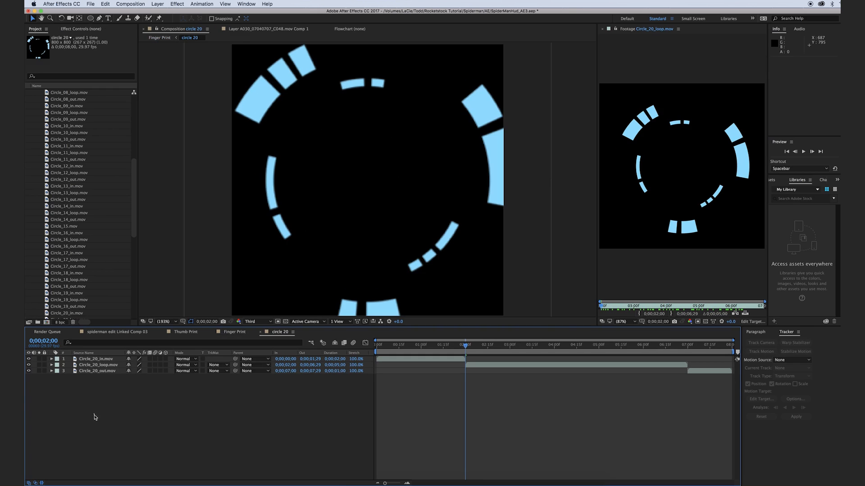
{"action": "left_click", "coordinate": [149, 4]}
{"action": "left_click", "coordinate": [140, 25]}
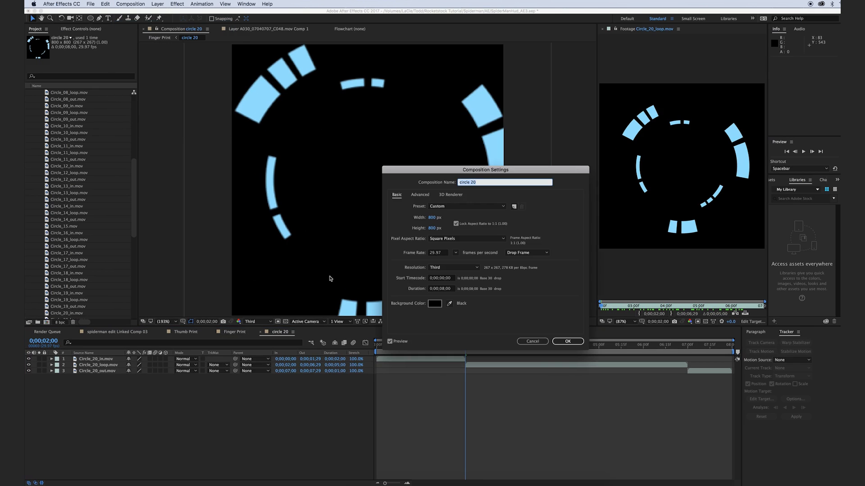
{"action": "left_click", "coordinate": [532, 341]}
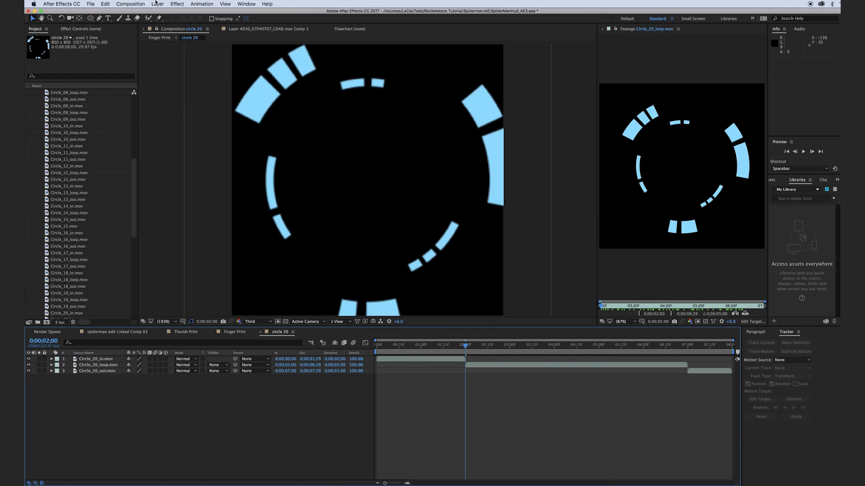
- Enlarge the circle 20 composition to 944 × 944 px and return to the Finger Print composition
{"action": "left_click", "coordinate": [130, 4]}
{"action": "left_click", "coordinate": [139, 25]}
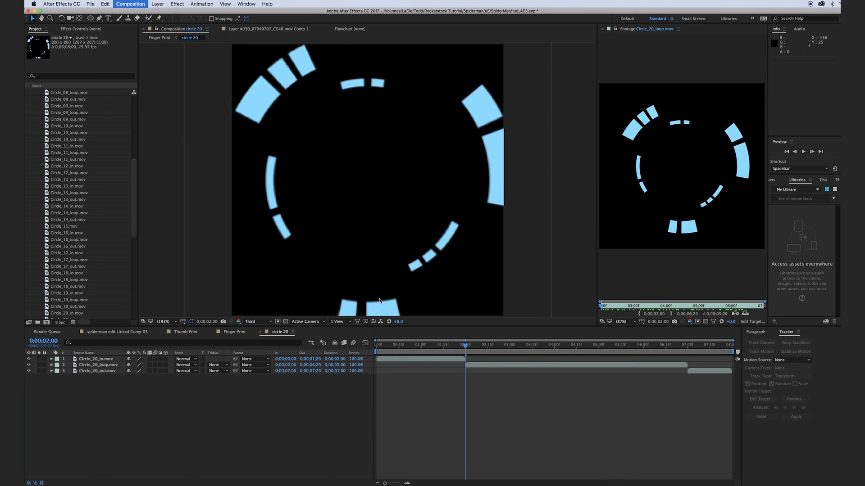
{"action": "left_click_drag", "start_coordinate": [432, 217], "coordinate": [463, 216]}
{"action": "left_click_drag", "start_coordinate": [451, 172], "coordinate": [601, 175]}
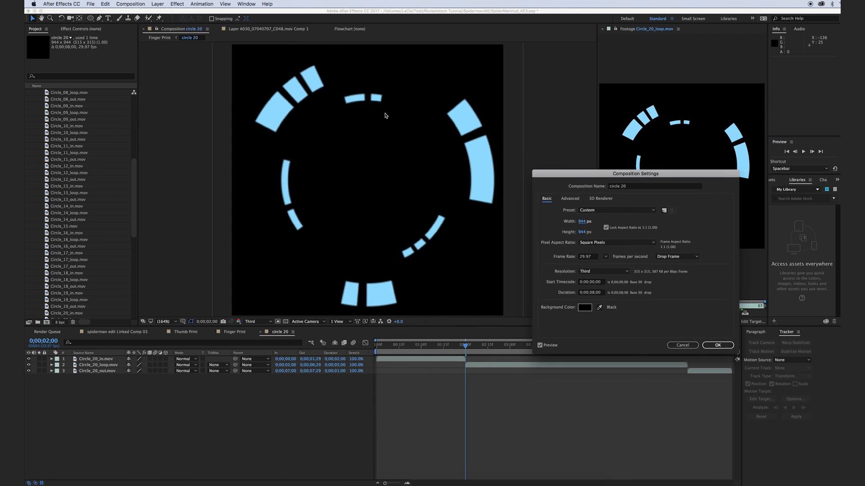
{"action": "left_click", "coordinate": [718, 345]}
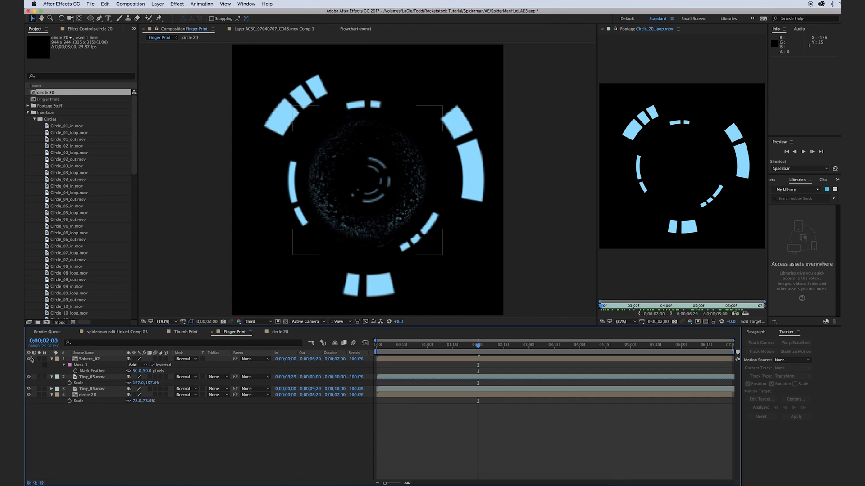
- Hide the Sphere_02 layer and scale up both Tiny_05.mov layers together
{"action": "left_click", "coordinate": [28, 359]}
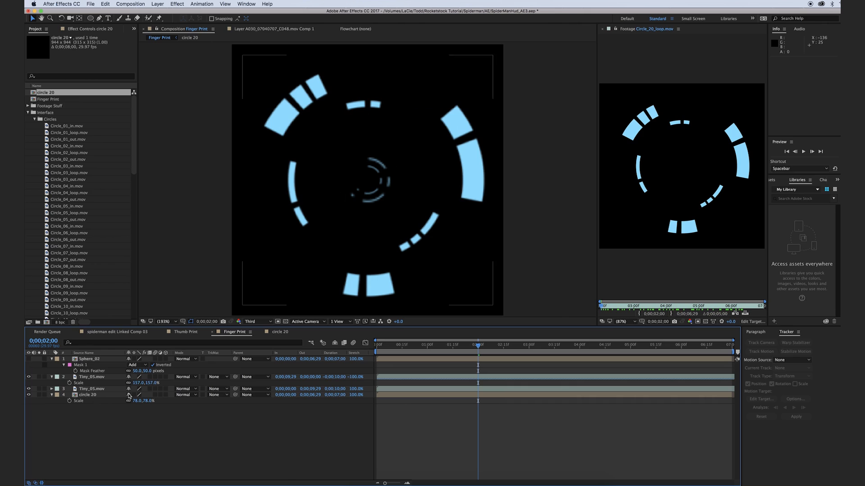
{"action": "left_click", "coordinate": [89, 360]}
{"action": "left_click", "coordinate": [92, 378]}
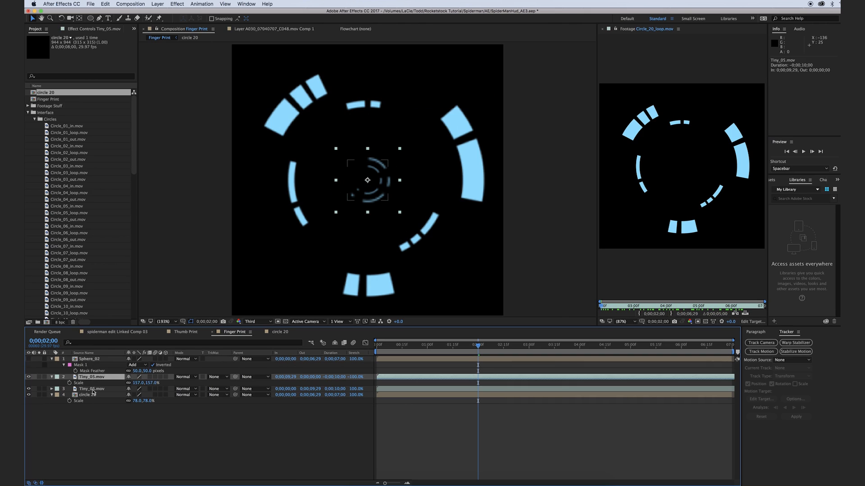
{"action": "left_click", "coordinate": [92, 390], "text": "shift"}
{"action": "key", "text": "s"}
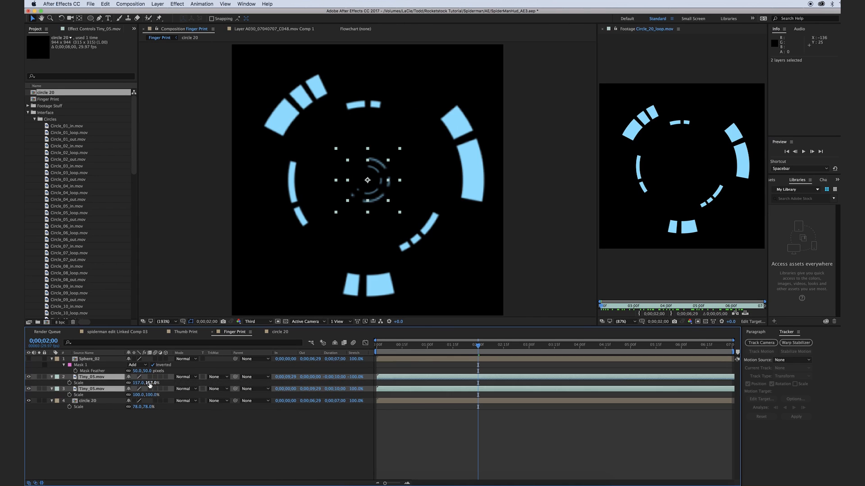
{"action": "left_click_drag", "start_coordinate": [149, 383], "coordinate": [162, 383]}
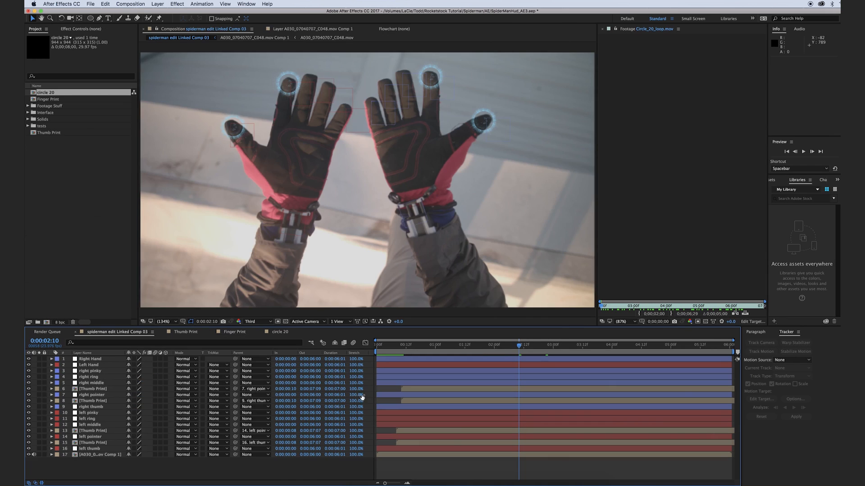
- Add the Finger Print composition over the left middle fingertip in the main composition and move its layer directly above left middle
{"action": "left_click", "coordinate": [43, 140]}
{"action": "left_click_drag", "start_coordinate": [34, 101], "coordinate": [310, 84]}
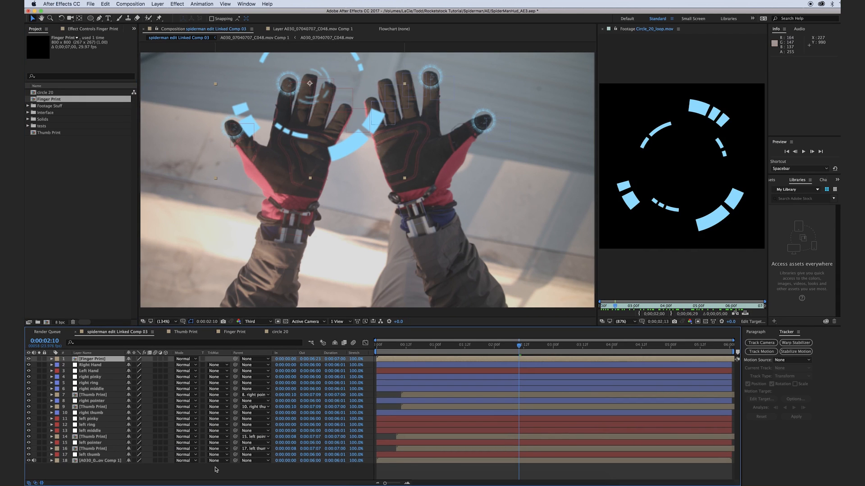
{"action": "left_click_drag", "start_coordinate": [96, 360], "coordinate": [93, 427]}
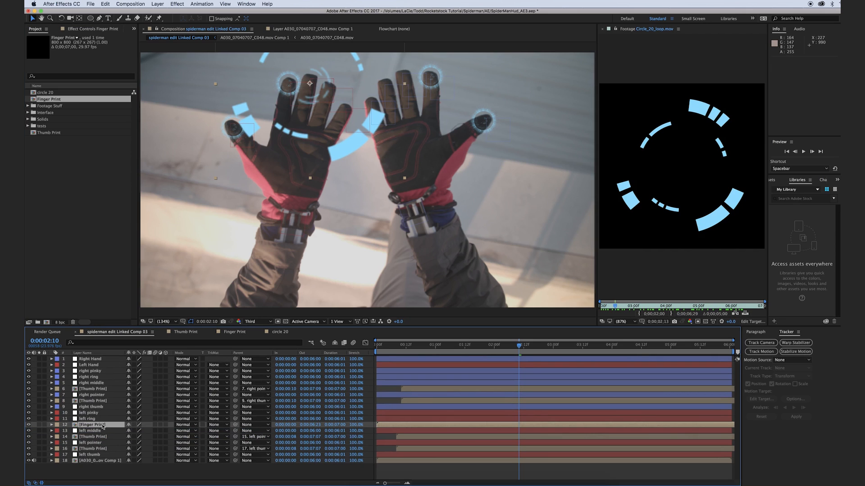
- Scale the Finger Print layer to 14%, fit it to the left middle fingertip and parent it to the left middle null
{"action": "key", "text": "s"}
{"action": "left_click_drag", "start_coordinate": [140, 431], "coordinate": [104, 431]}
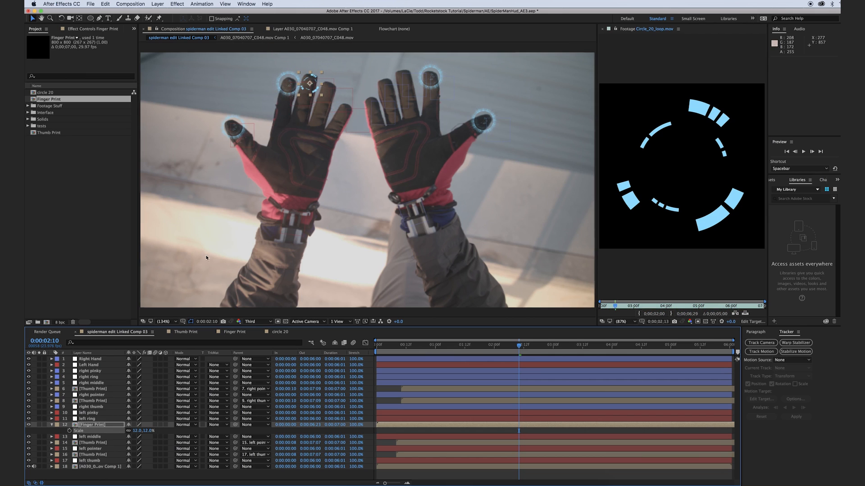
{"action": "scroll", "coordinate": [289, 68], "scroll_direction": "up", "scroll_amount": 4}
{"action": "left_click", "coordinate": [149, 431]}
{"action": "type", "text": "14"}
{"action": "key", "text": "Return"}
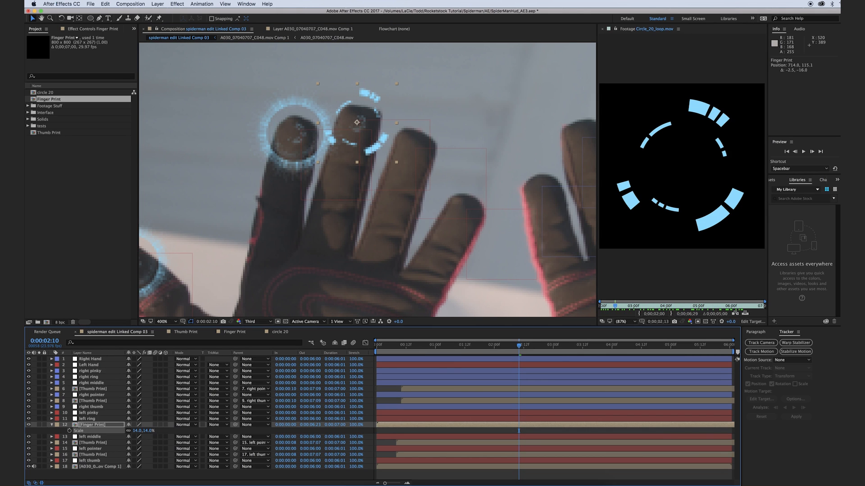
{"action": "left_click_drag", "start_coordinate": [234, 425], "coordinate": [92, 438]}
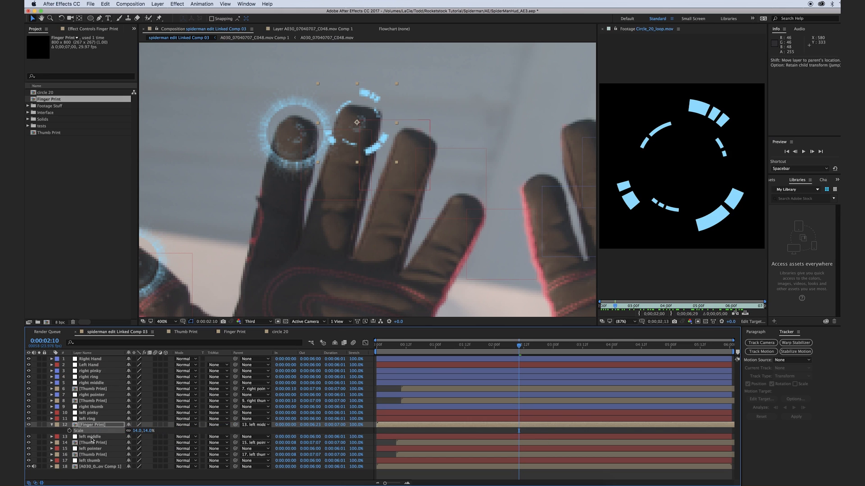
- Duplicate the Finger Print layer for the right middle finger and both ring and pinky fingers, parenting each copy to its matching null
{"action": "left_click", "coordinate": [92, 425]}
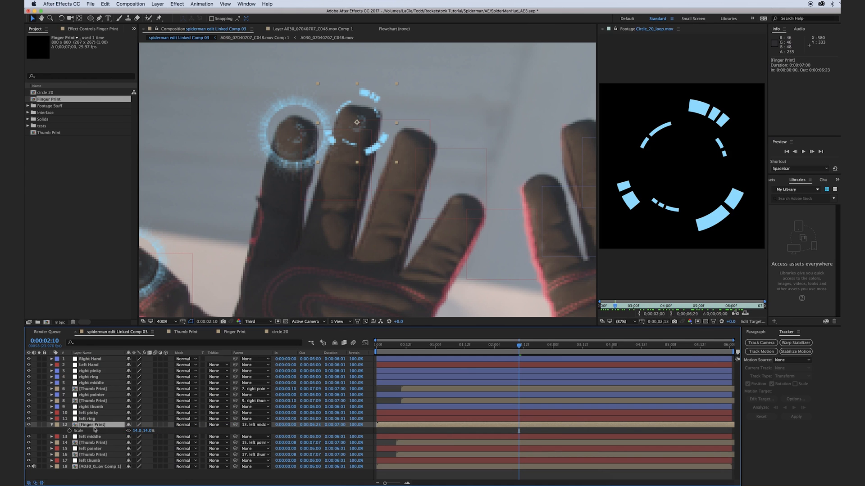
{"action": "key", "text": "ctrl+d"}
{"action": "key", "text": "ctrl+bracketright"}
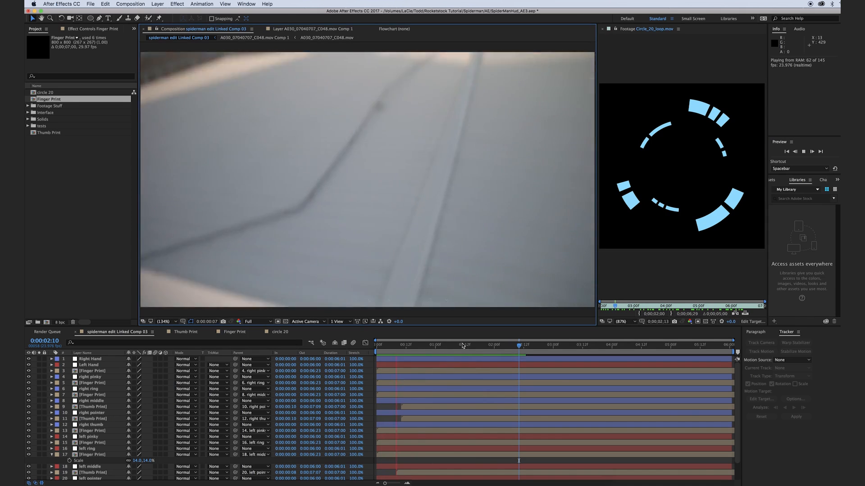
- Stagger the start times of the six Finger Print layers from 0:00:00:07 onward and play back the result
{"action": "left_click", "coordinate": [403, 345]}
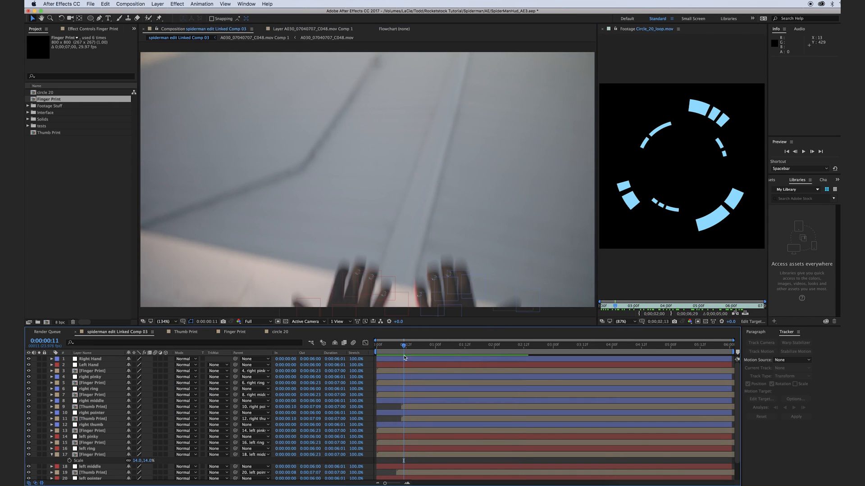
{"action": "left_click_drag", "start_coordinate": [417, 398], "coordinate": [471, 376]}
{"action": "key", "text": "space"}
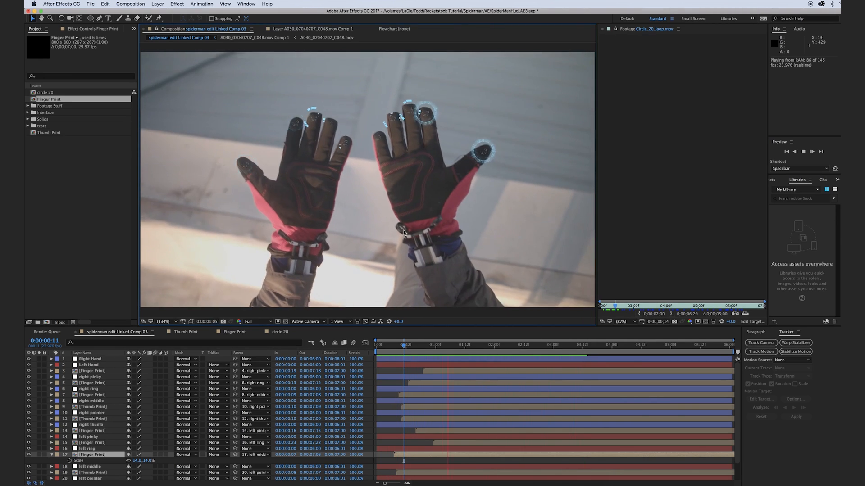
{"action": "key", "text": "space"}
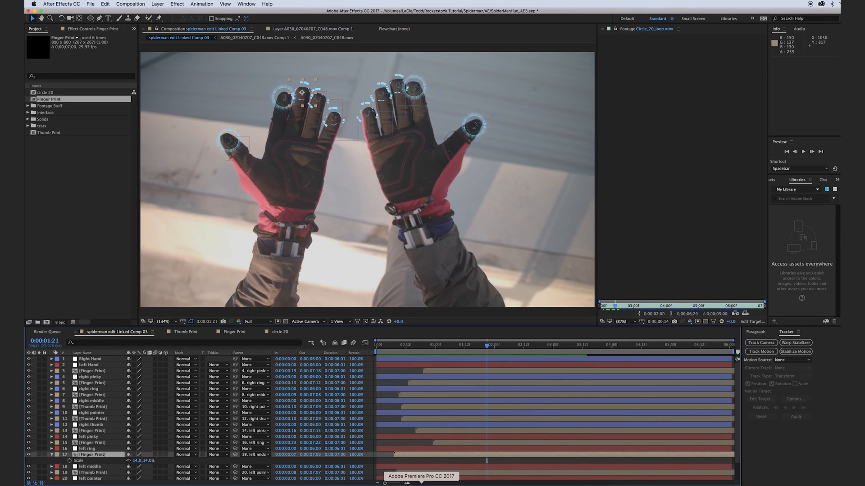
- Apply the Glow effect to the Thumb Print layer parented to the left thumb
{"action": "left_click", "coordinate": [421, 484]}
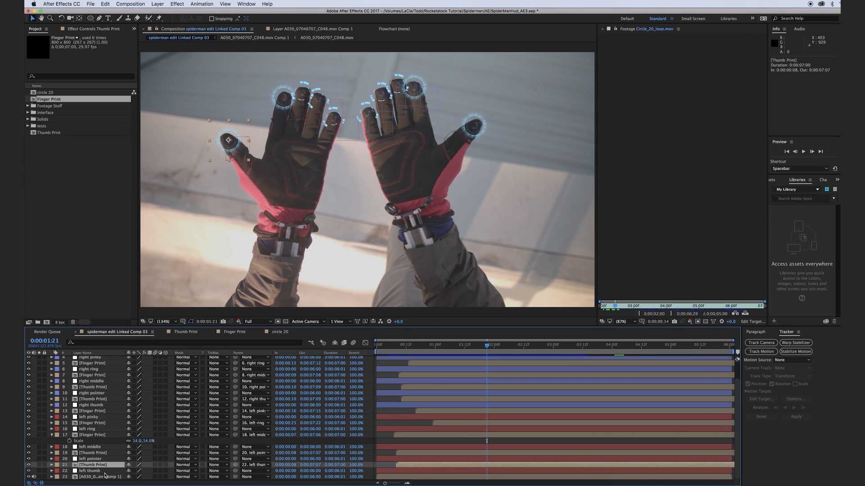
{"action": "left_click", "coordinate": [106, 453]}
{"action": "left_click", "coordinate": [92, 466]}
{"action": "left_click", "coordinate": [177, 3]}
{"action": "mouse_move", "coordinate": [216, 141]}
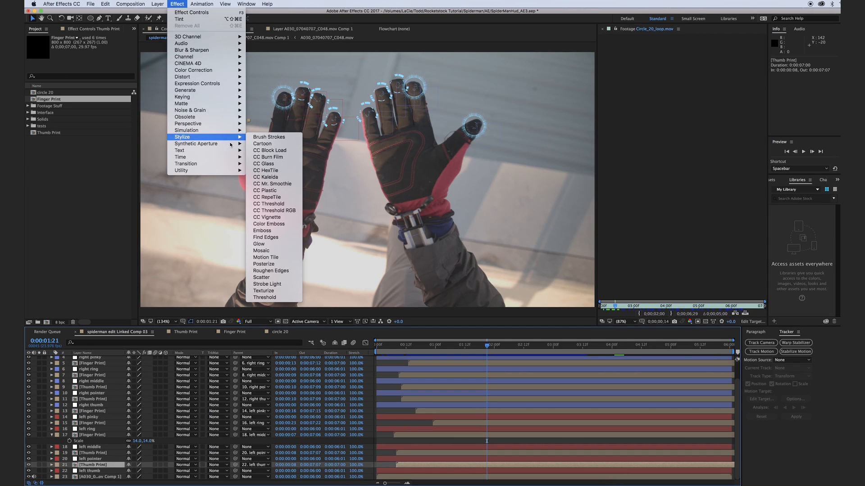
{"action": "left_click", "coordinate": [269, 246]}
- Increase the left Thumb Print's Glow Radius to 188 and check the result in Premiere Pro
{"action": "scroll", "coordinate": [315, 189], "scroll_direction": "up", "scroll_amount": 5}
{"action": "left_click_drag", "start_coordinate": [242, 234], "coordinate": [301, 205]}
{"action": "key", "text": "comma"}
{"action": "key", "text": "v"}
{"action": "key", "text": "comma"}
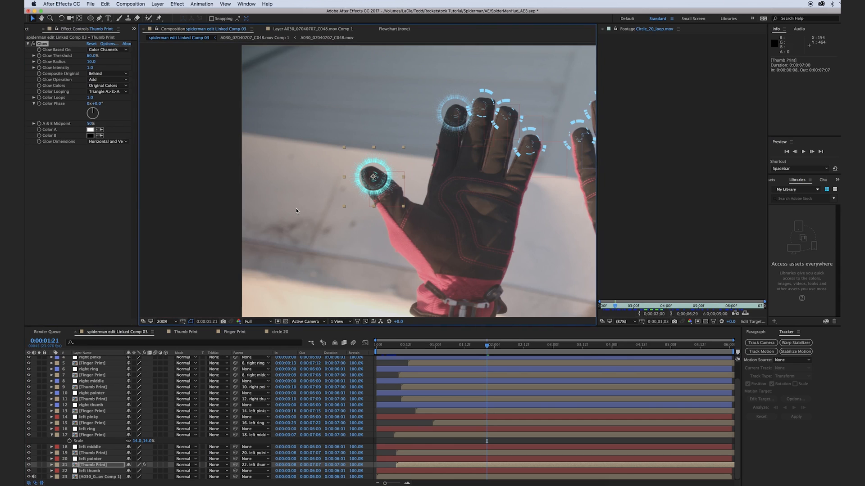
{"action": "left_click_drag", "start_coordinate": [91, 62], "coordinate": [95, 74]}
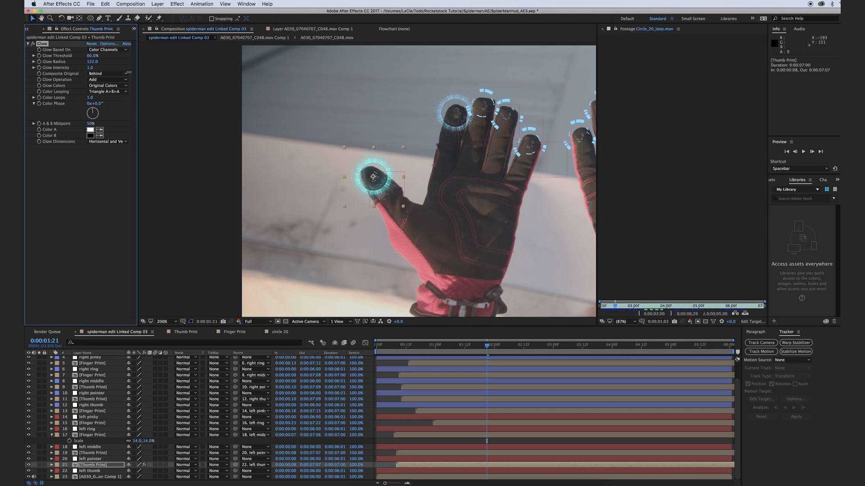
{"action": "left_click", "coordinate": [426, 481]}
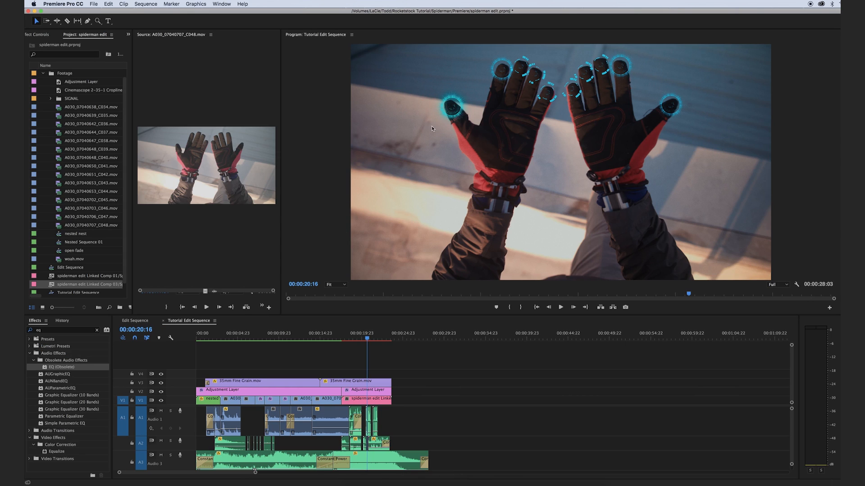
{"action": "left_click", "coordinate": [135, 481]}
- Copy the Glow effect from the left Thumb Print to the other nine Finger Print and Thumb Print layers
{"action": "left_click", "coordinate": [42, 44]}
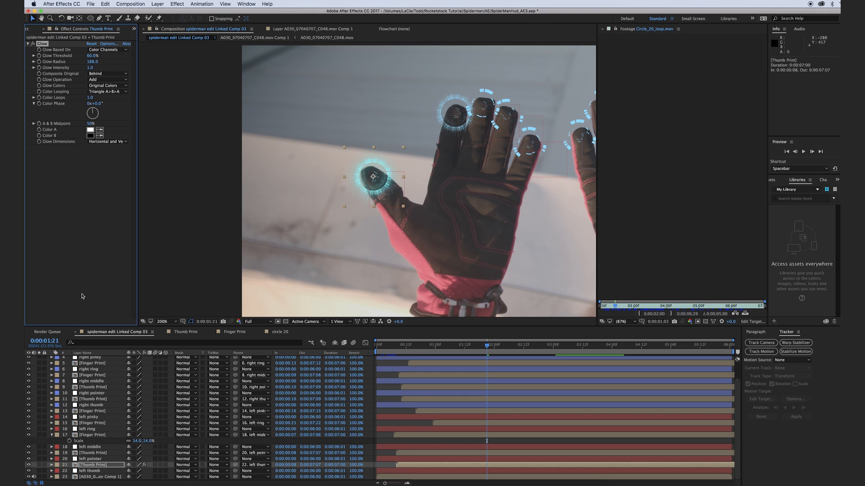
{"action": "left_click", "coordinate": [90, 452]}
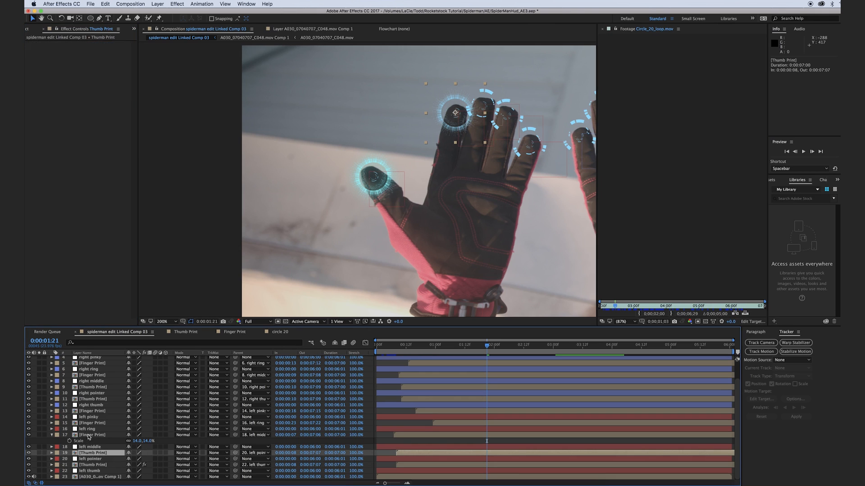
{"action": "left_click", "coordinate": [89, 435], "text": "super"}
{"action": "left_click", "coordinate": [92, 423], "text": "super"}
{"action": "left_click", "coordinate": [92, 410], "text": "super"}
{"action": "left_click", "coordinate": [93, 399], "text": "super"}
{"action": "left_click", "coordinate": [92, 387], "text": "super"}
{"action": "left_click", "coordinate": [93, 376], "text": "super"}
{"action": "left_click", "coordinate": [92, 363], "text": "super"}
{"action": "scroll", "coordinate": [105, 401], "scroll_direction": "up", "scroll_amount": 1}
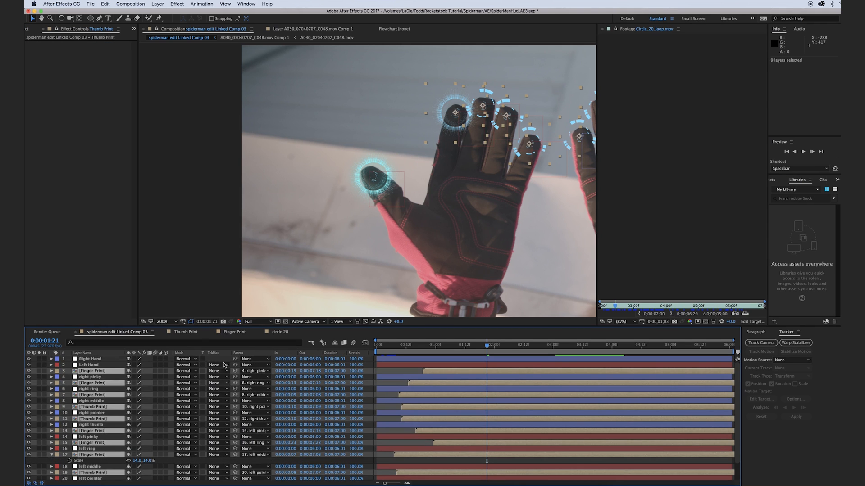
{"action": "left_click", "coordinate": [160, 322]}
{"action": "left_click", "coordinate": [165, 342]}
{"action": "key", "text": "super+v"}
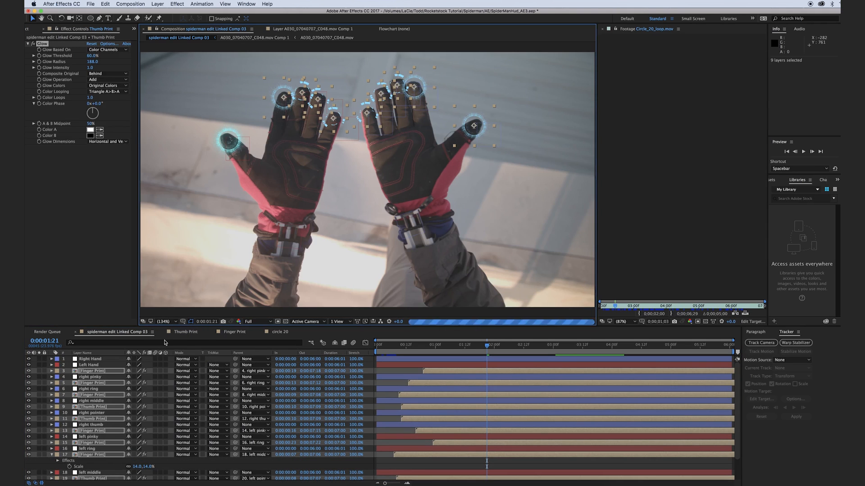
- Set the blending mode of all ten Finger Print and Thumb Print layers to Add and check the result in Premiere Pro
{"action": "left_click", "coordinate": [85, 266]}
{"action": "scroll", "coordinate": [118, 391], "scroll_direction": "down", "scroll_amount": 3}
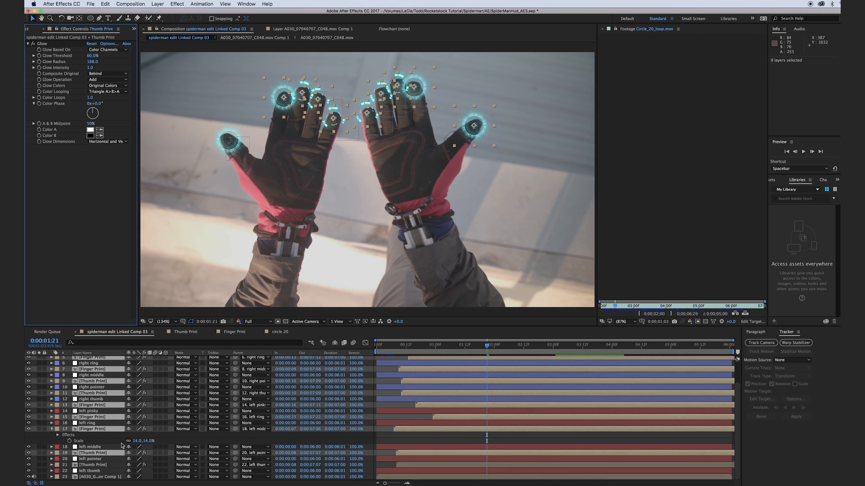
{"action": "left_click", "coordinate": [92, 469], "text": "super"}
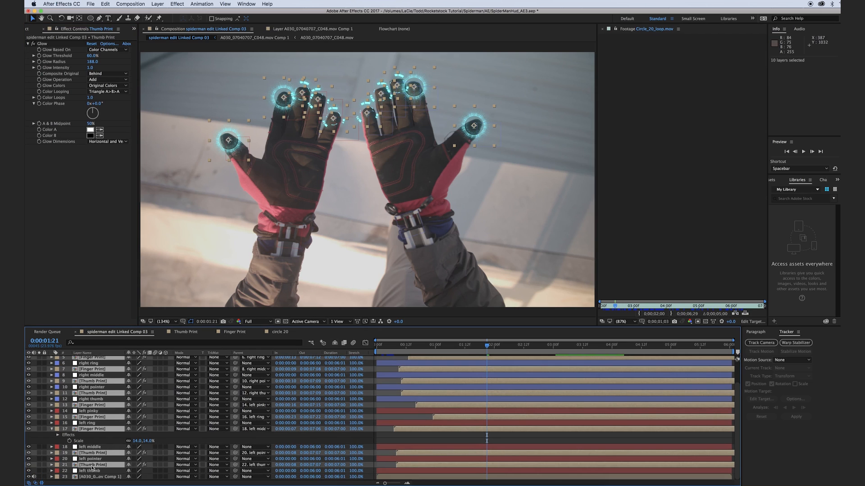
{"action": "left_click", "coordinate": [185, 471]}
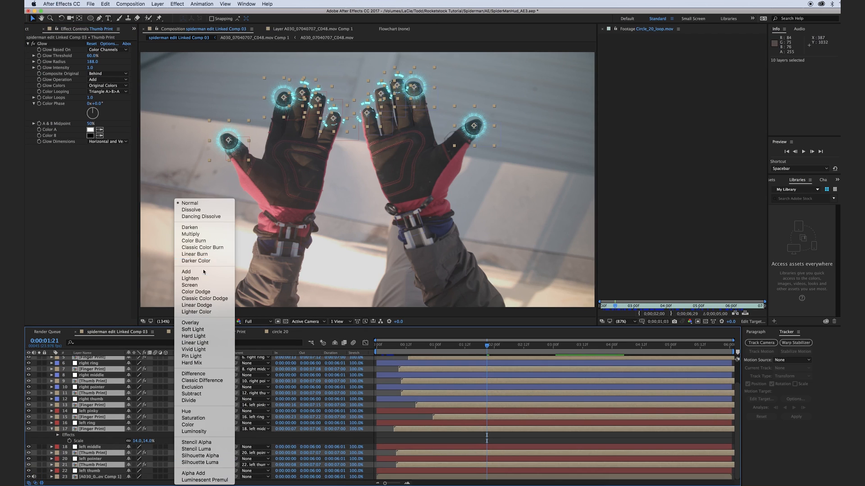
{"action": "left_click", "coordinate": [186, 271]}
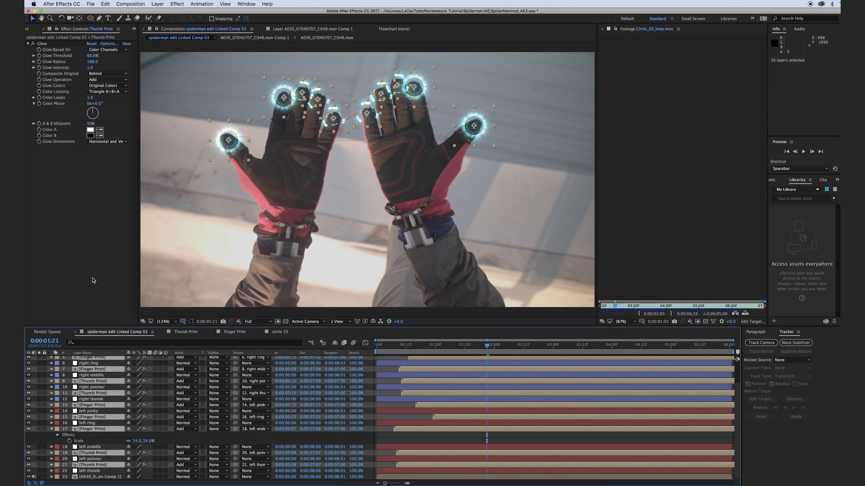
{"action": "left_click", "coordinate": [421, 484]}
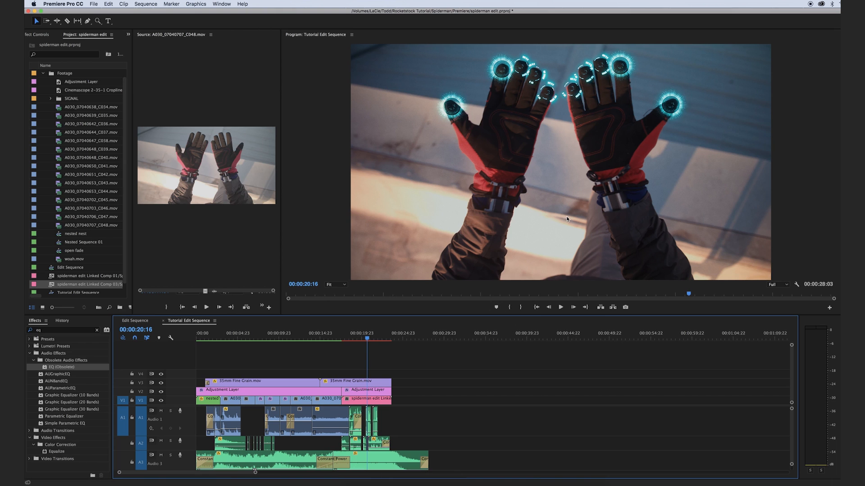
{"action": "key", "text": "super+Tab"}
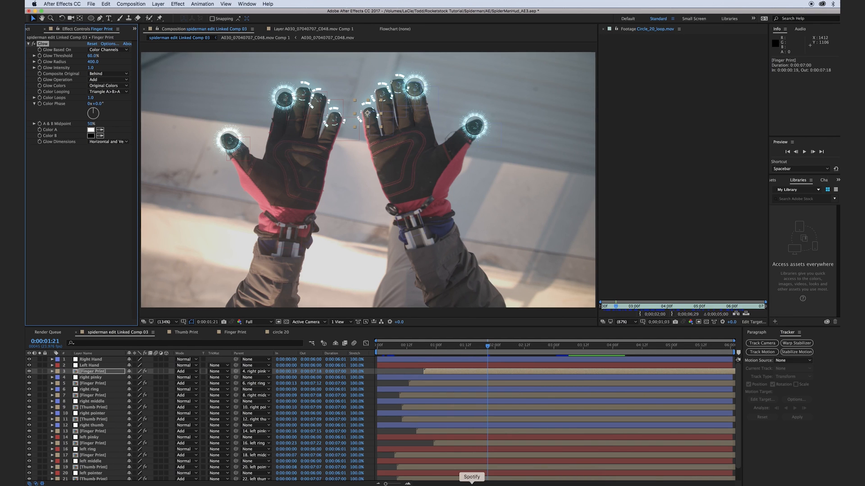
- Browse the Interface folder's Circles footage and preview Circle_22_loop.mov
{"action": "key", "text": "super+0"}
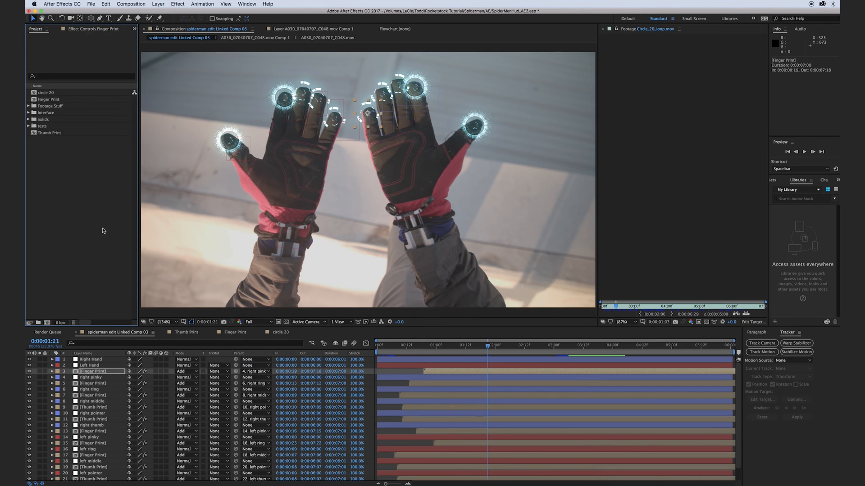
{"action": "left_click", "coordinate": [28, 113]}
{"action": "scroll", "coordinate": [47, 157], "scroll_direction": "down", "scroll_amount": 3}
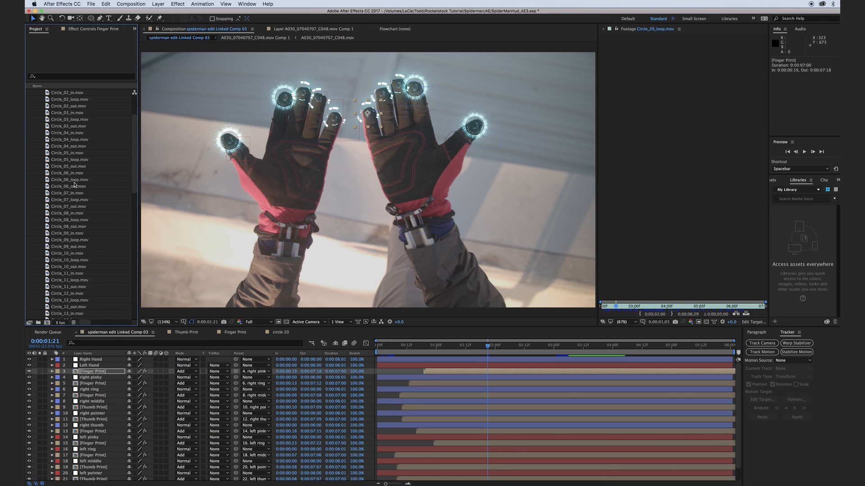
{"action": "scroll", "coordinate": [54, 204], "scroll_direction": "up", "scroll_amount": 4}
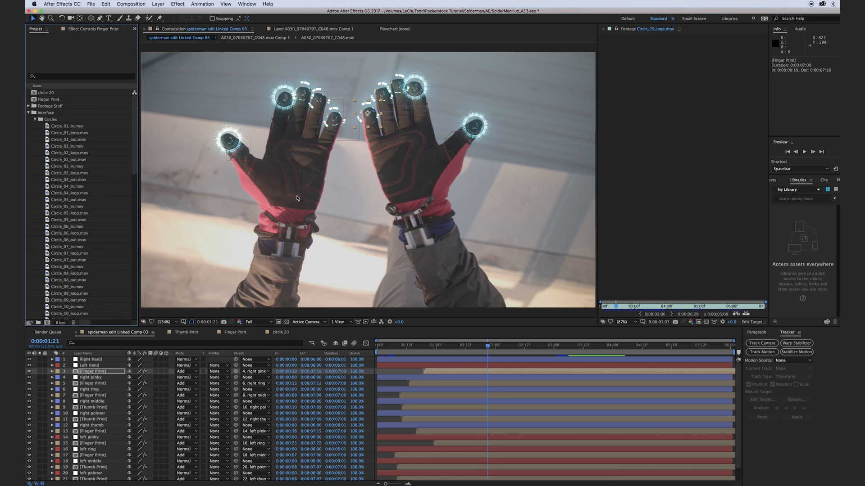
{"action": "scroll", "coordinate": [52, 233], "scroll_direction": "down", "scroll_amount": 10}
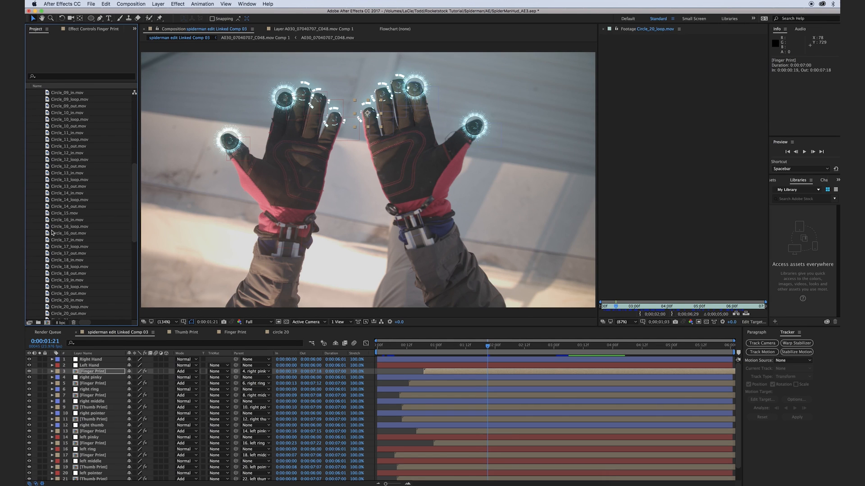
{"action": "scroll", "coordinate": [47, 201], "scroll_direction": "down", "scroll_amount": 7}
{"action": "double_click", "coordinate": [47, 200]}
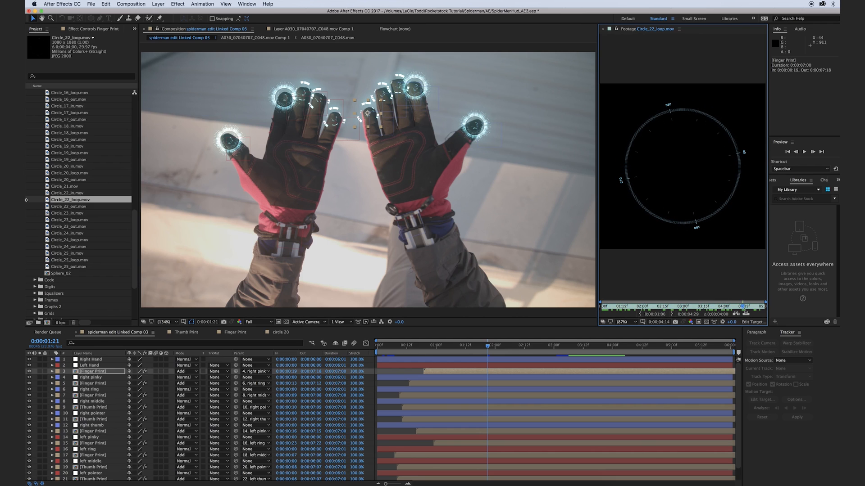
- Create a single composition with sequenced layers from Circle_22_in.mov, Circle_22_loop.mov and Circle_22_out.mov, and preview its animation
{"action": "left_click", "coordinate": [68, 193]}
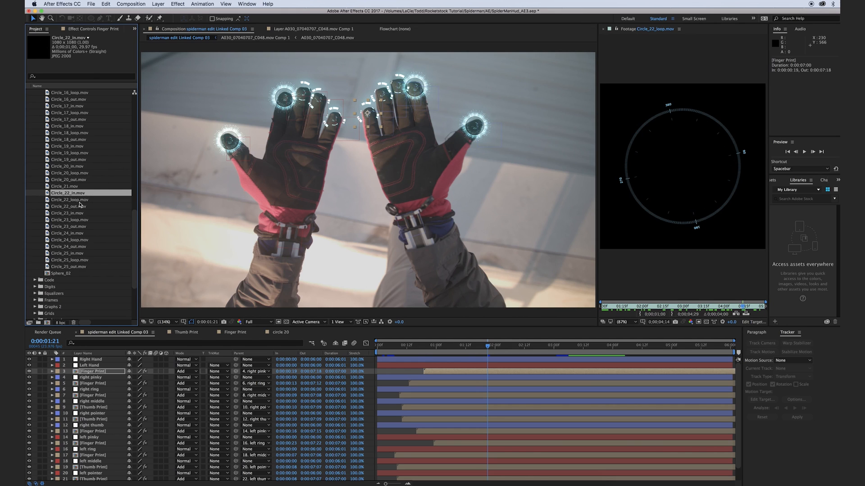
{"action": "left_click", "coordinate": [75, 207], "text": "shift"}
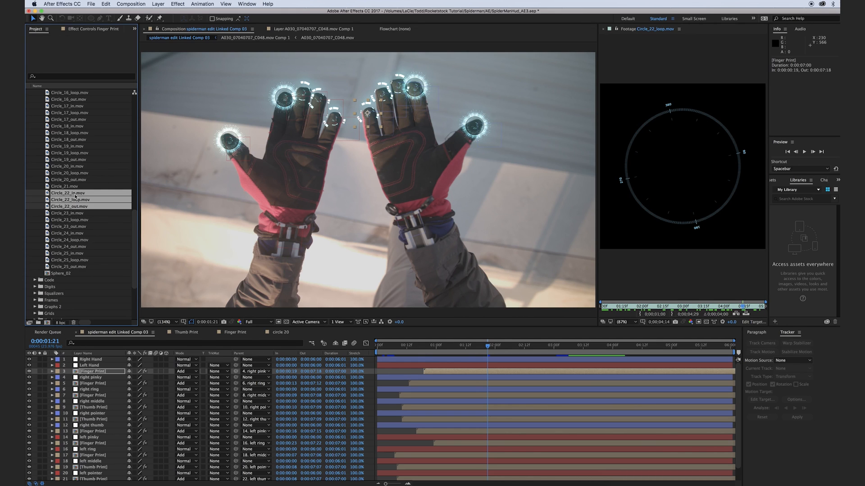
{"action": "left_click_drag", "start_coordinate": [74, 194], "coordinate": [48, 325]}
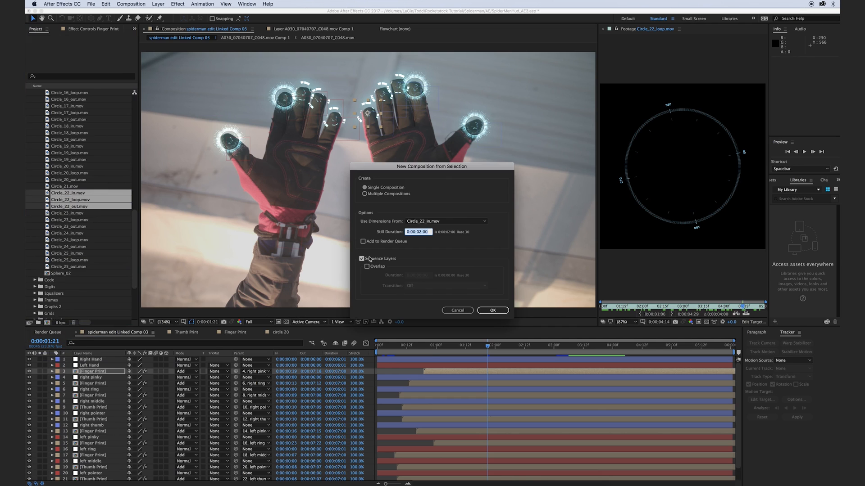
{"action": "left_click", "coordinate": [492, 310]}
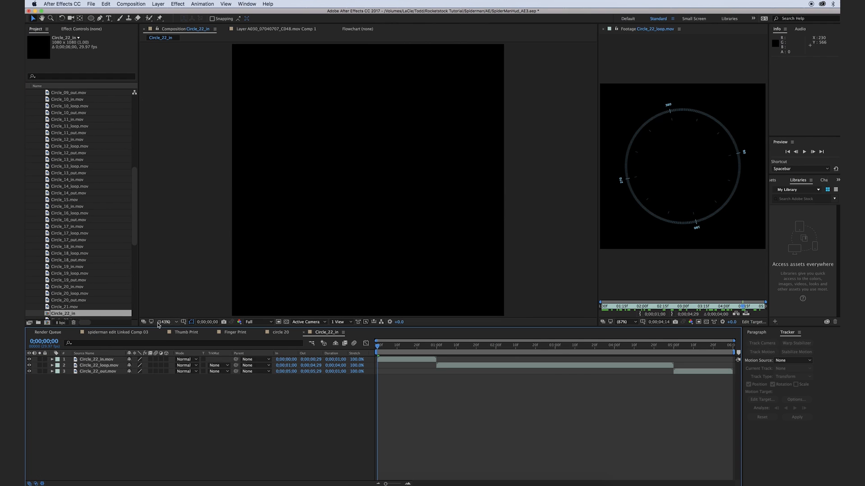
{"action": "key", "text": "space"}
{"action": "left_click_drag", "start_coordinate": [419, 347], "coordinate": [565, 358]}
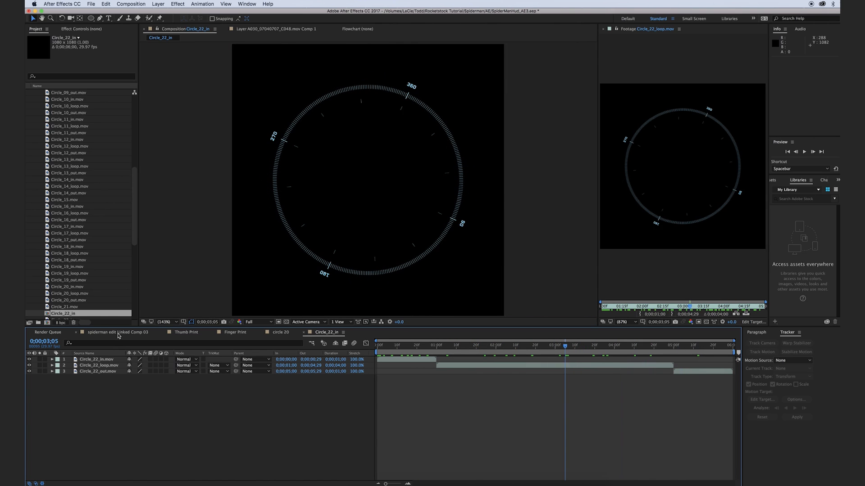
- Add the Circle_22_in composition to spiderman edit Linked Comp 03, scaled to 53% and positioned over the left glove's palm
{"action": "left_click", "coordinate": [119, 334]}
{"action": "scroll", "coordinate": [69, 286], "scroll_direction": "down", "scroll_amount": 4}
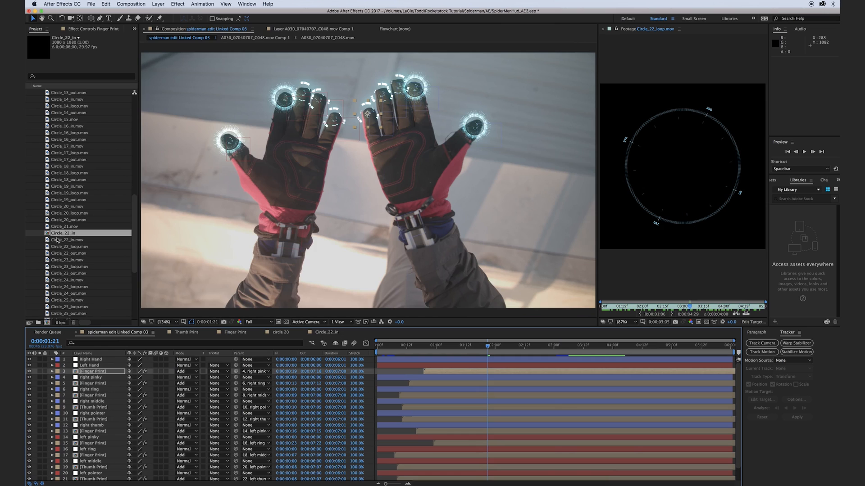
{"action": "left_click_drag", "start_coordinate": [61, 235], "coordinate": [304, 166]}
{"action": "key", "text": "s"}
{"action": "left_click_drag", "start_coordinate": [143, 365], "coordinate": [120, 365]}
{"action": "left_click_drag", "start_coordinate": [329, 189], "coordinate": [316, 198]}
{"action": "left_click_drag", "start_coordinate": [135, 365], "coordinate": [140, 366]}
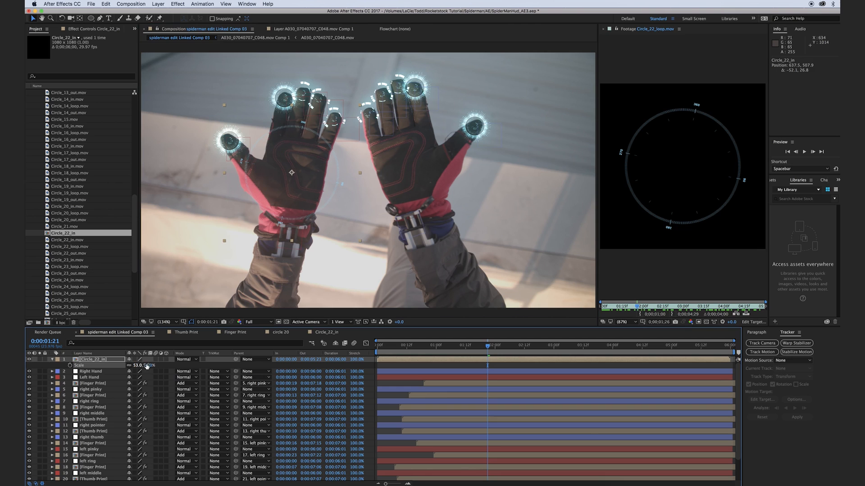
- Place the Circle_22_in layer just above Left Hand, starting at 0:00:00:10, and parent it to the Left Hand layer
{"action": "left_click_drag", "start_coordinate": [117, 360], "coordinate": [117, 373]}
{"action": "left_click_drag", "start_coordinate": [397, 366], "coordinate": [422, 373]}
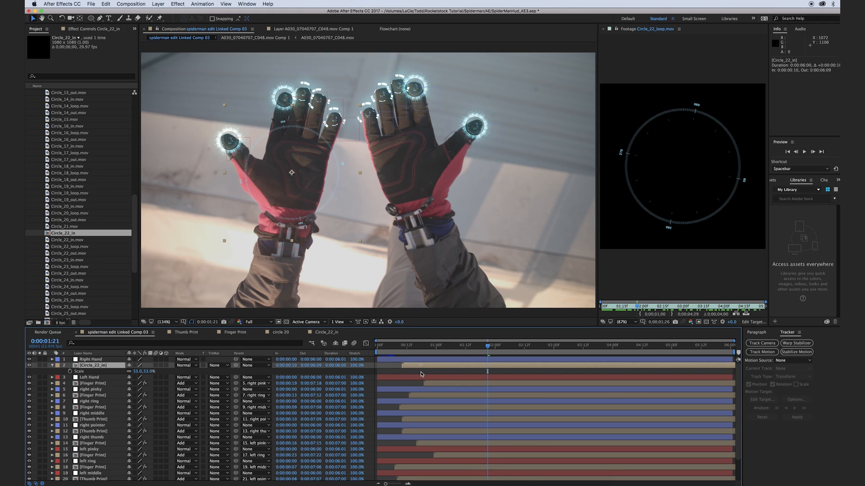
{"action": "left_click_drag", "start_coordinate": [236, 365], "coordinate": [199, 377]}
{"action": "left_click", "coordinate": [484, 349]}
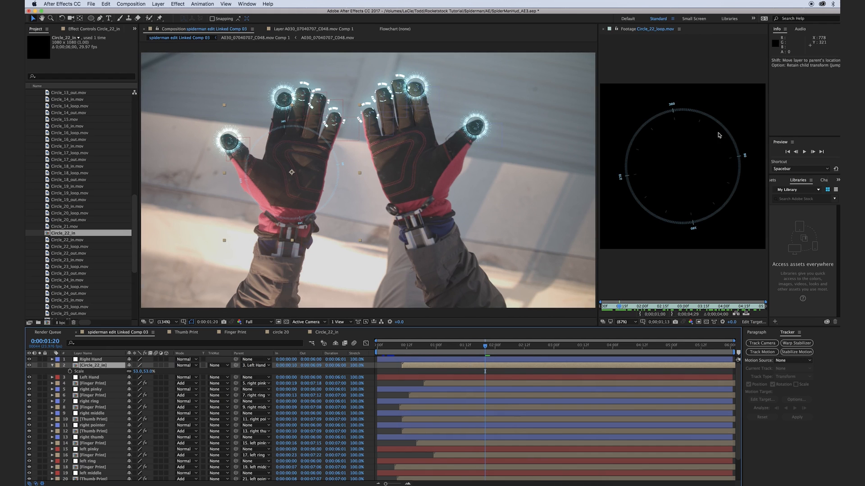
- Apply a Curves effect to the Circle_22_in layer and raise its Alpha channel curve to strengthen the circle
{"action": "left_click", "coordinate": [42, 228]}
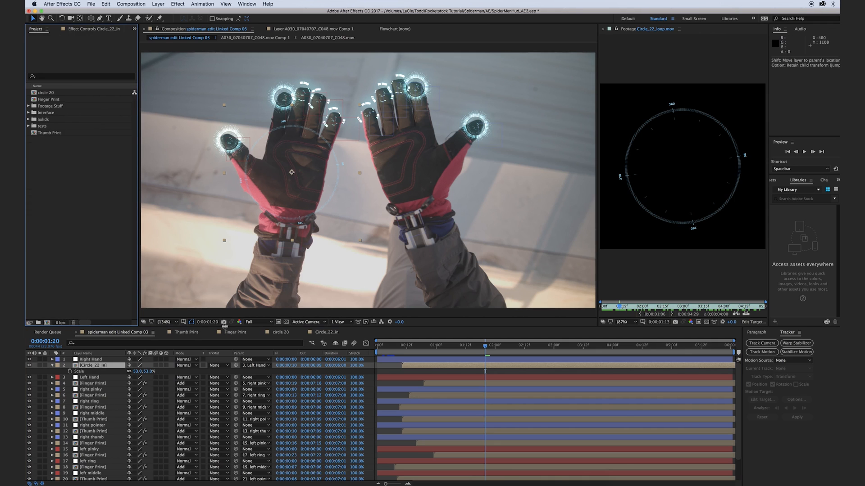
{"action": "left_click", "coordinate": [177, 3]}
{"action": "left_click", "coordinate": [176, 4]}
{"action": "left_click", "coordinate": [89, 365]}
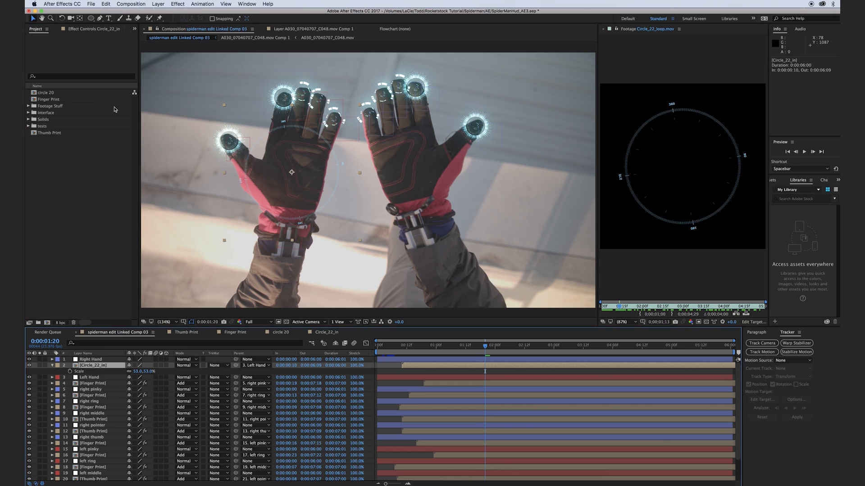
{"action": "left_click", "coordinate": [177, 4]}
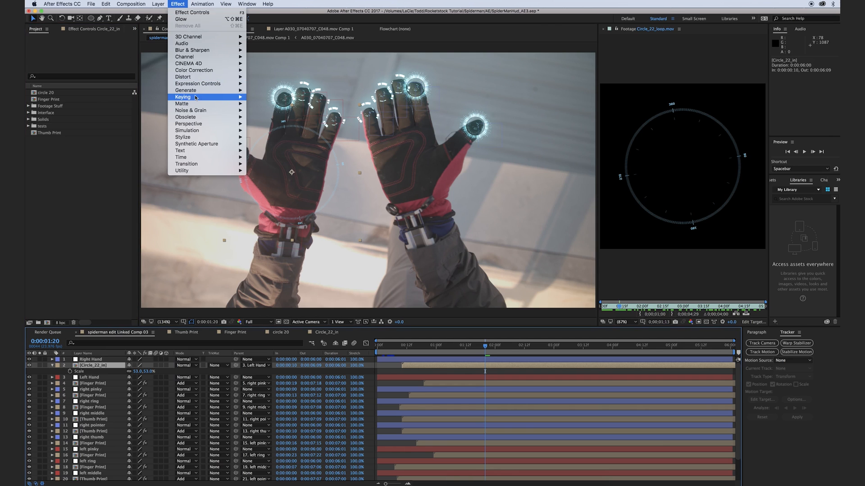
{"action": "mouse_move", "coordinate": [188, 71]}
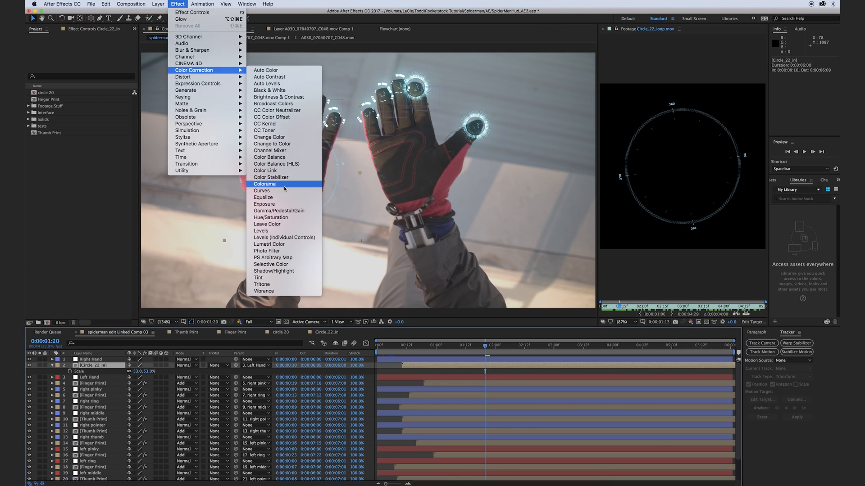
{"action": "left_click", "coordinate": [262, 191]}
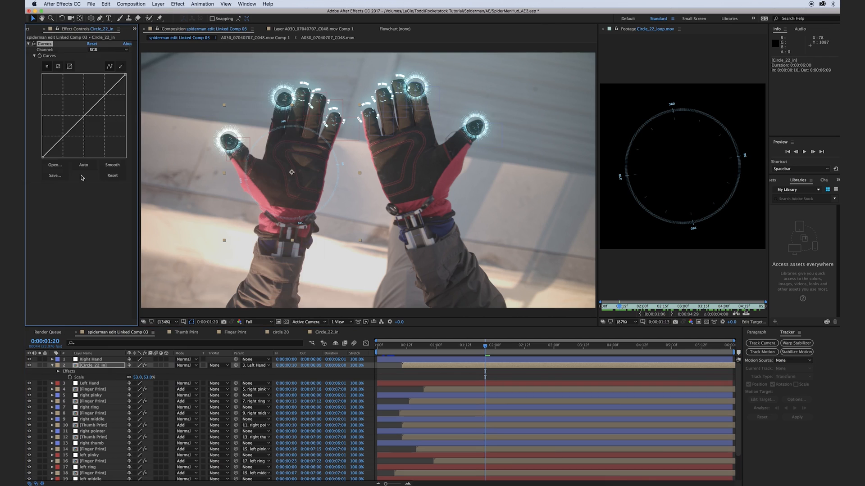
{"action": "left_click", "coordinate": [94, 51]}
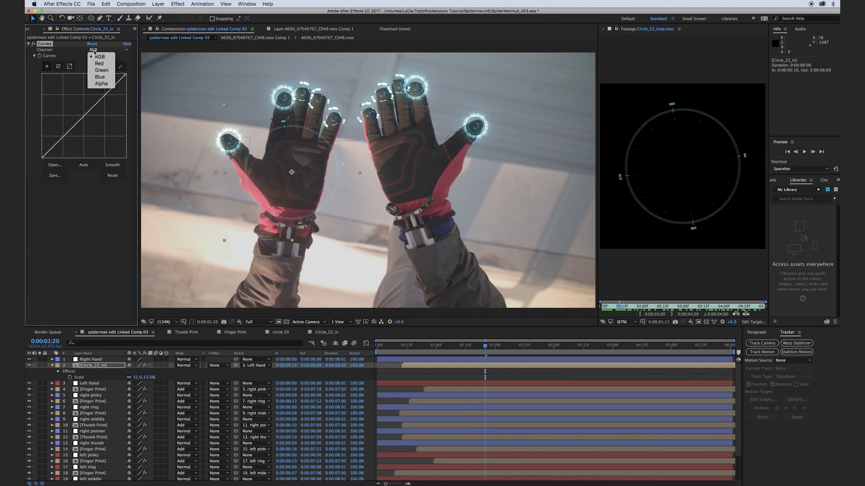
{"action": "left_click", "coordinate": [101, 84]}
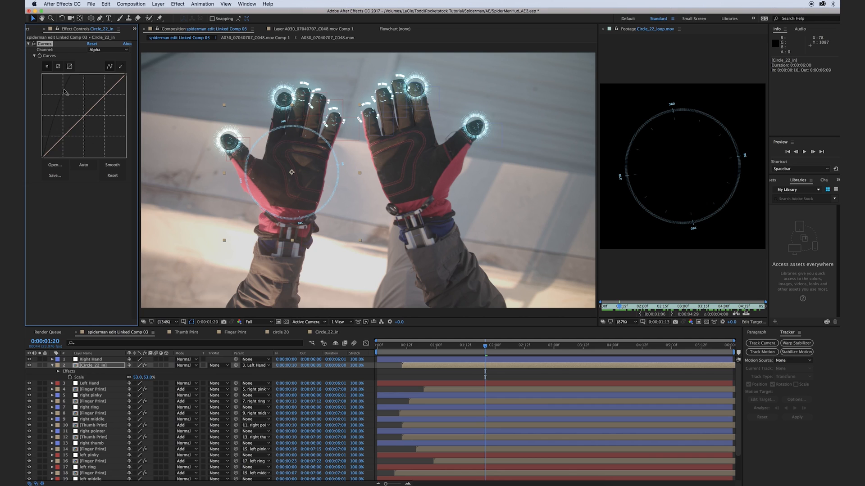
- Copy the Glow effect from the Finger Print layer above right pinky onto the Circle_22_in layer
{"action": "left_click", "coordinate": [99, 390]}
{"action": "left_click", "coordinate": [49, 44]}
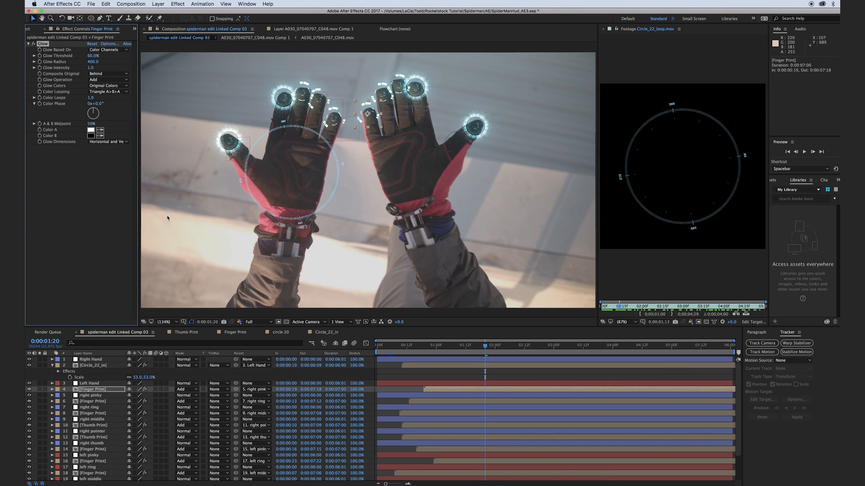
{"action": "left_click", "coordinate": [103, 366]}
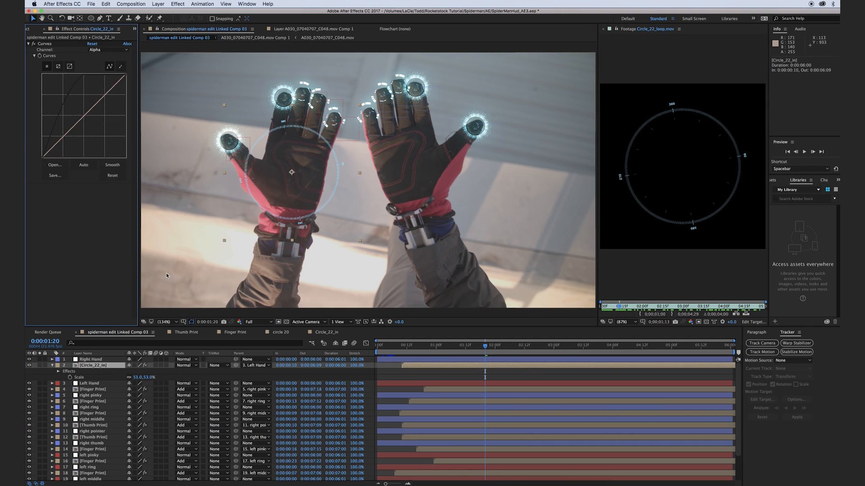
{"action": "key", "text": "ctrl+v"}
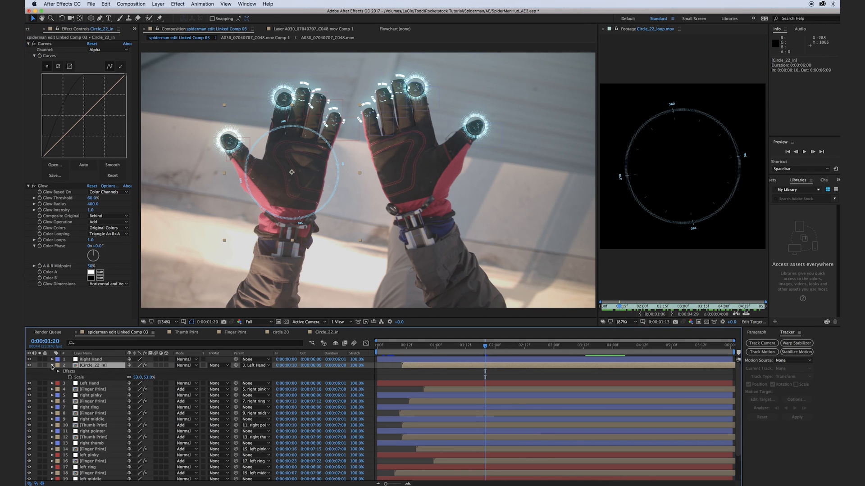
{"action": "left_click", "coordinate": [52, 366]}
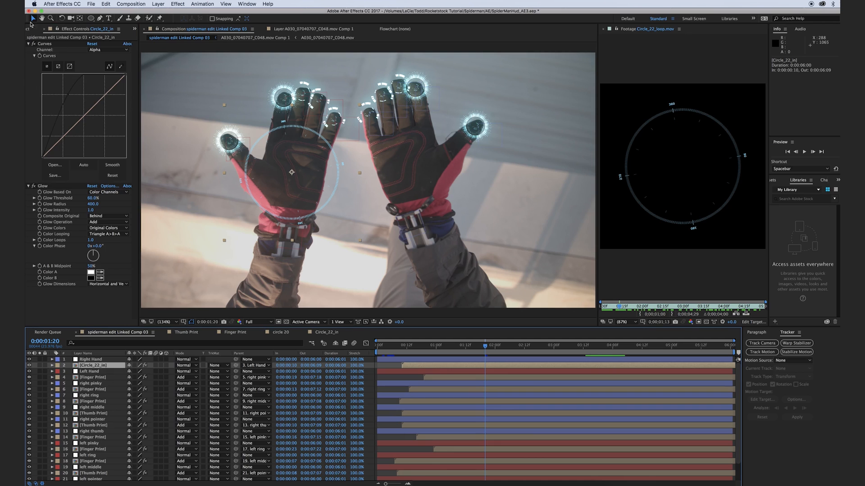
- Preview Graph_04.mov and add it over the left glove's palm, scaled to 36% and starting at 0:00:00:21
{"action": "left_click", "coordinate": [26, 30]}
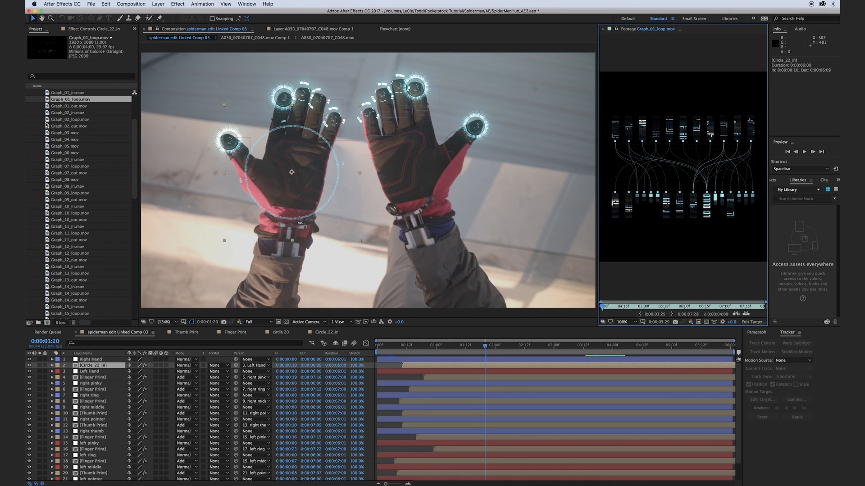
{"action": "double_click", "coordinate": [47, 126]}
{"action": "double_click", "coordinate": [47, 140]}
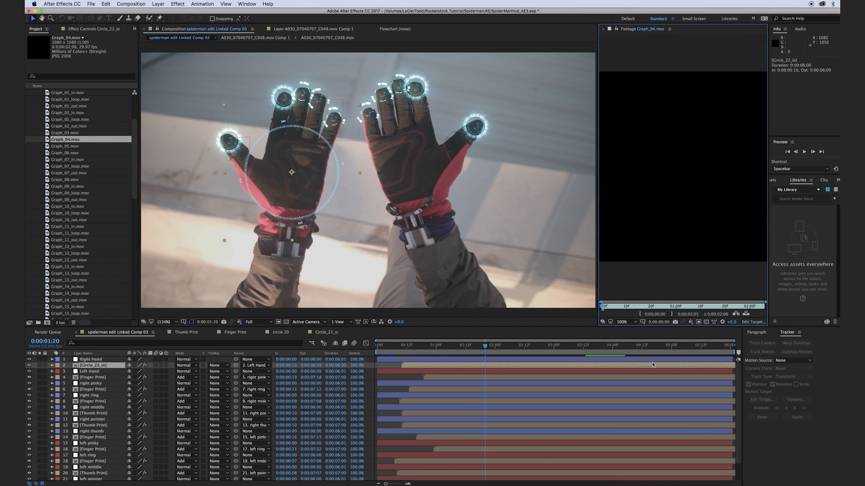
{"action": "left_click_drag", "start_coordinate": [613, 306], "coordinate": [676, 306]}
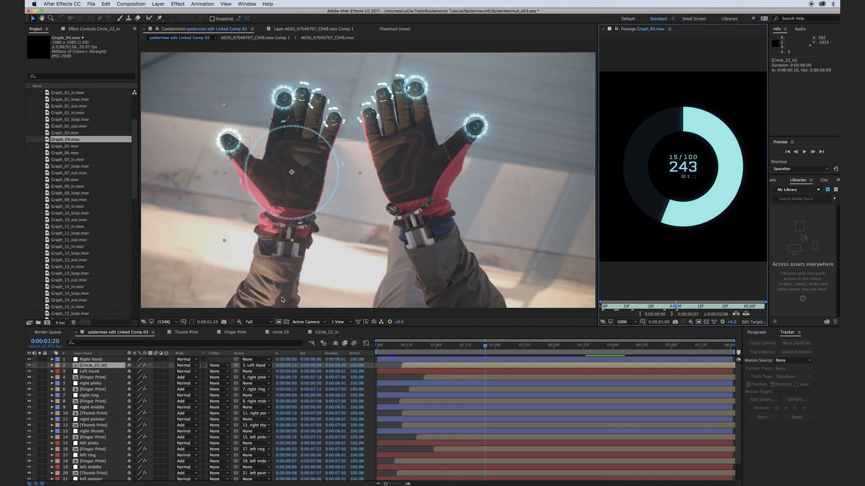
{"action": "left_click_drag", "start_coordinate": [665, 307], "coordinate": [681, 317]}
{"action": "left_click_drag", "start_coordinate": [60, 140], "coordinate": [292, 173]}
{"action": "key", "text": "s"}
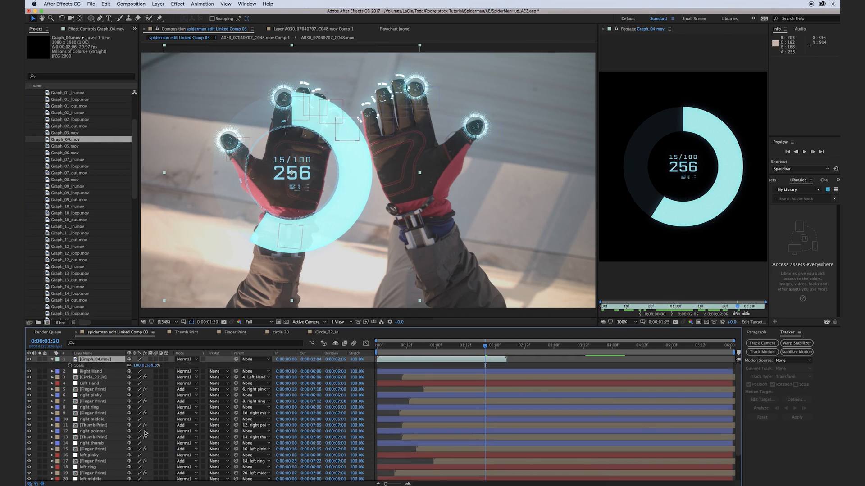
{"action": "left_click_drag", "start_coordinate": [153, 367], "coordinate": [123, 197]}
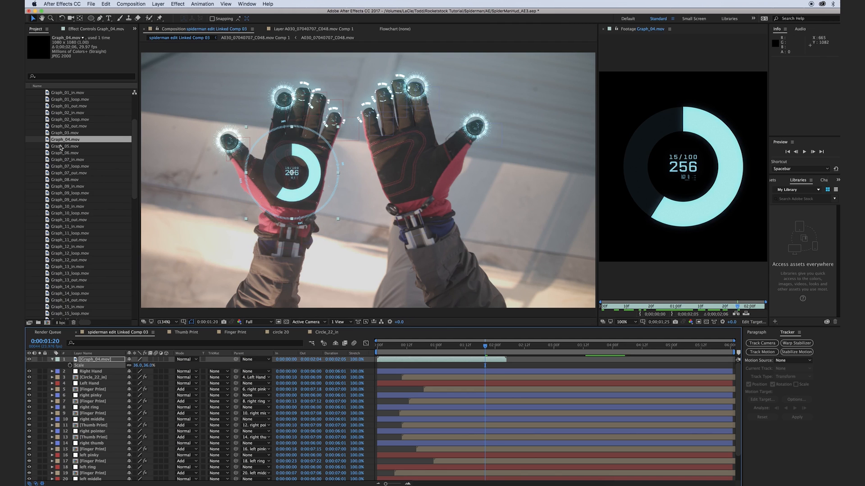
{"action": "left_click_drag", "start_coordinate": [455, 359], "coordinate": [506, 364]}
- Create a single composition with sequenced layers from Graph_30_in.mov, Graph_30_loop.mov and Graph_30_out.mov
{"action": "scroll", "coordinate": [81, 180], "scroll_direction": "down", "scroll_amount": 10}
{"action": "double_click", "coordinate": [70, 254]}
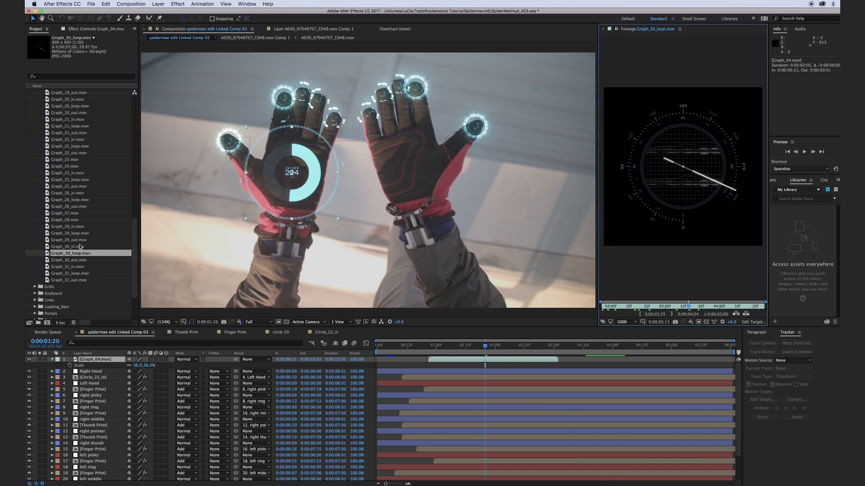
{"action": "left_click", "coordinate": [63, 247]}
{"action": "left_click", "coordinate": [74, 260], "text": "shift"}
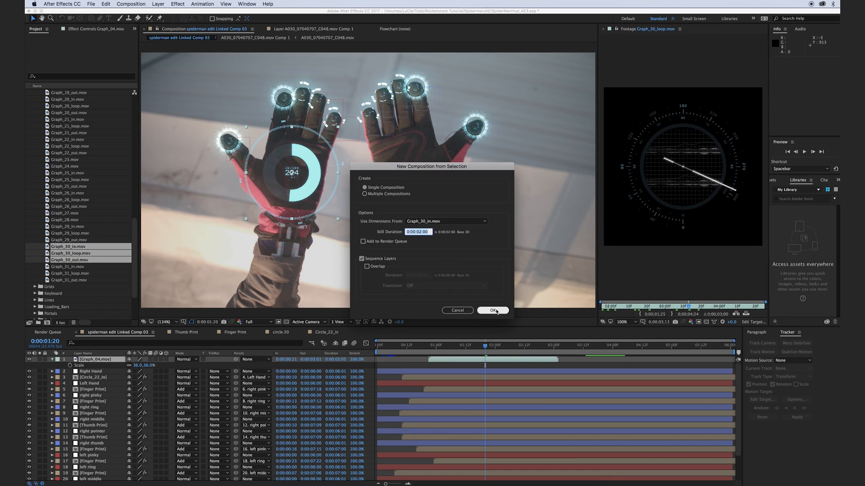
{"action": "left_click", "coordinate": [493, 311]}
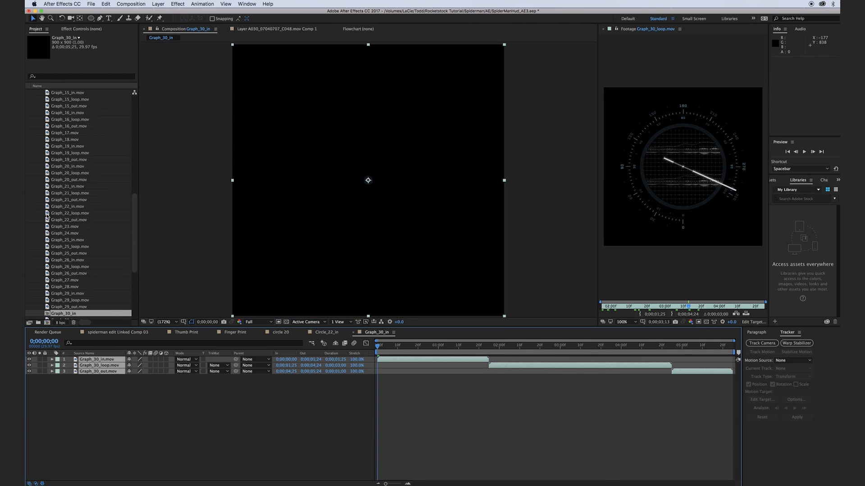
- Add the Graph_30_in composition to spiderman edit Linked Comp 03 over the left palm, starting at 0:00:02:16 and scaled to 39%
{"action": "left_click", "coordinate": [106, 333]}
{"action": "scroll", "coordinate": [67, 297], "scroll_direction": "down", "scroll_amount": 1}
{"action": "left_click_drag", "start_coordinate": [63, 300], "coordinate": [293, 176]}
{"action": "left_click_drag", "start_coordinate": [461, 360], "coordinate": [618, 373]}
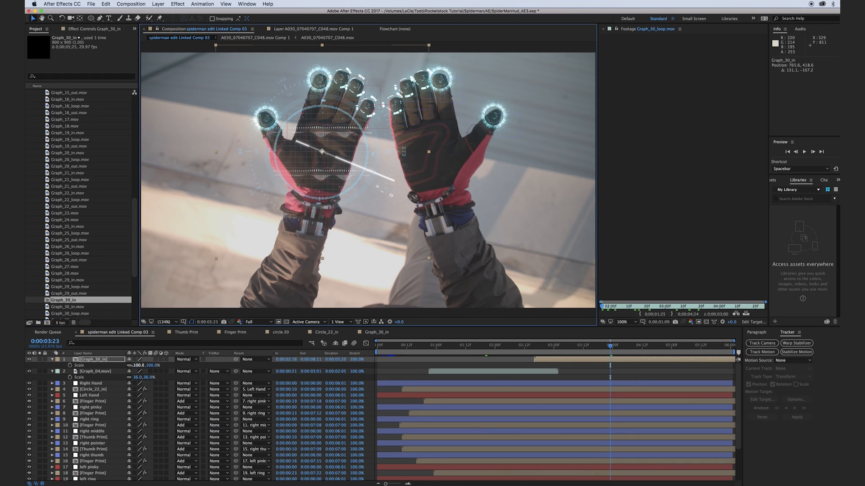
{"action": "type", "text": "36"}
{"action": "key", "text": "Return"}
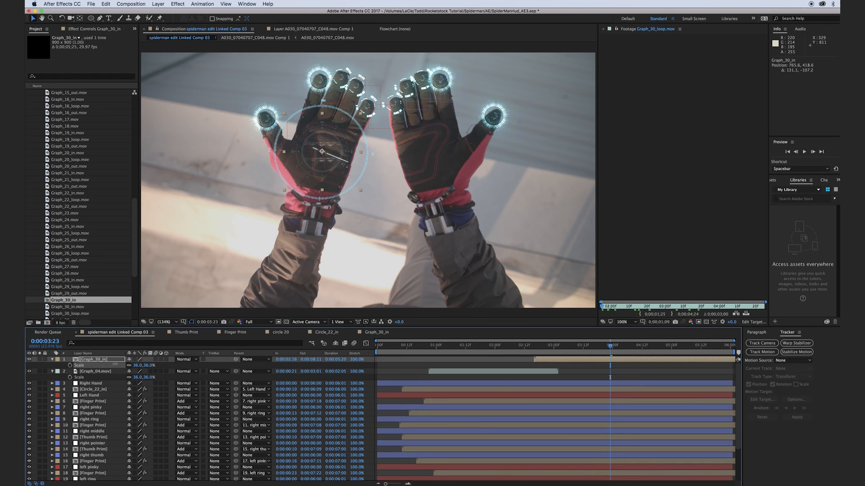
{"action": "left_click_drag", "start_coordinate": [120, 363], "coordinate": [115, 362]}
{"action": "left_click_drag", "start_coordinate": [328, 149], "coordinate": [328, 151]}
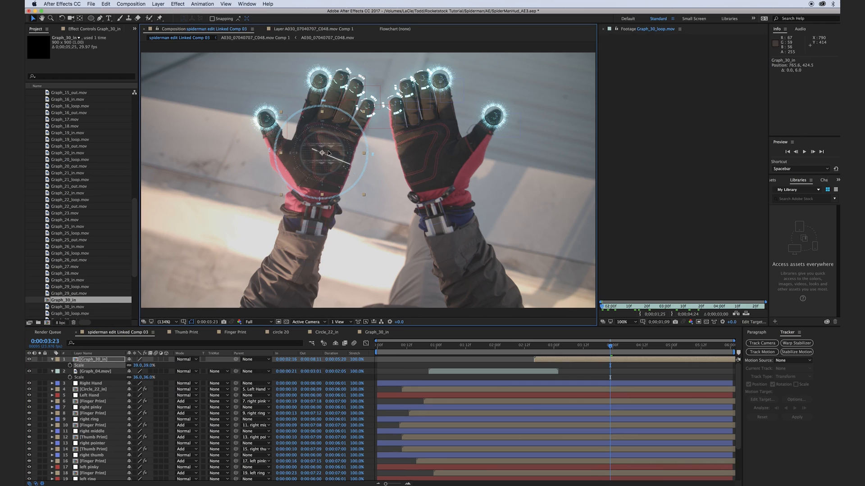
- Move the Graph_30_in and Graph_04.mov layers between Right Hand and Circle_22_in, and parent both to Left Hand
{"action": "left_click_drag", "start_coordinate": [106, 359], "coordinate": [104, 386]}
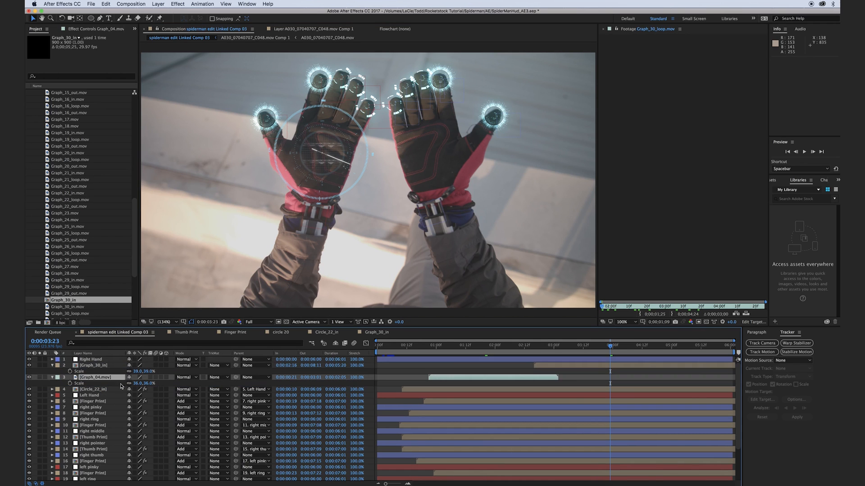
{"action": "left_click_drag", "start_coordinate": [237, 365], "coordinate": [100, 398]}
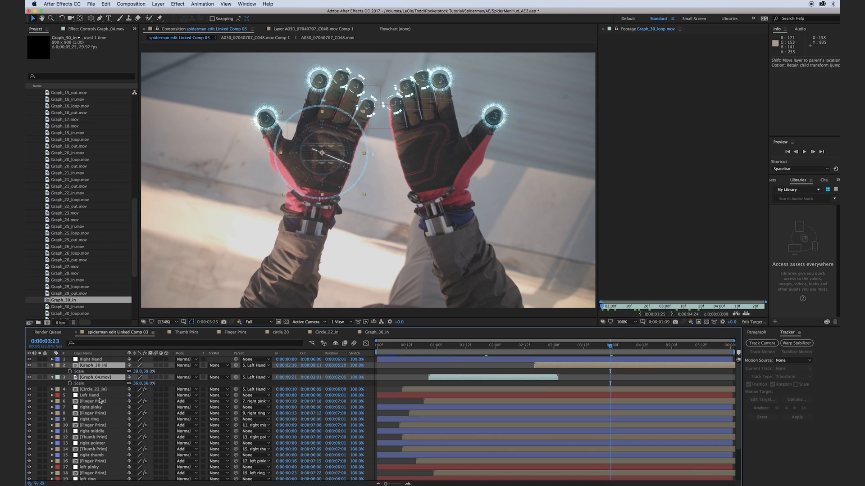
{"action": "left_click", "coordinate": [51, 365]}
- Copy Curves and Glow from Circle_22_in to the Graph_04.mov and Graph_30_in layers, and set all three layers' blend mode to Add
{"action": "left_click", "coordinate": [106, 378]}
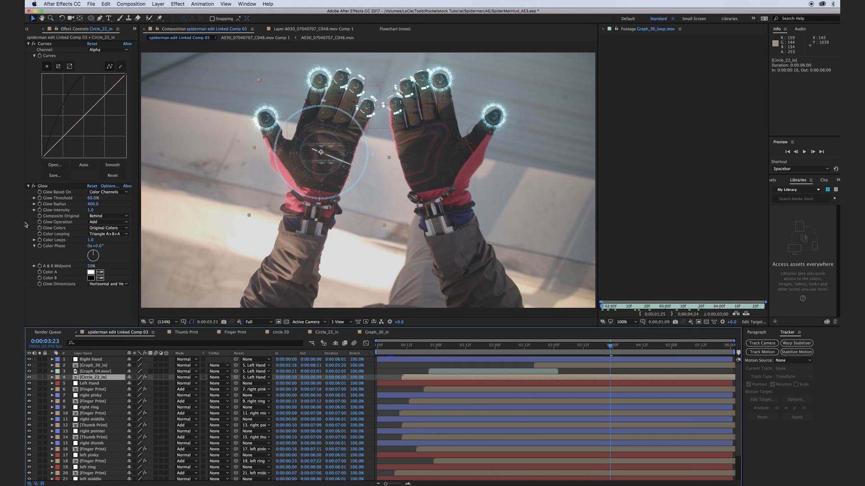
{"action": "left_click", "coordinate": [44, 44]}
{"action": "left_click", "coordinate": [43, 186], "text": "shift"}
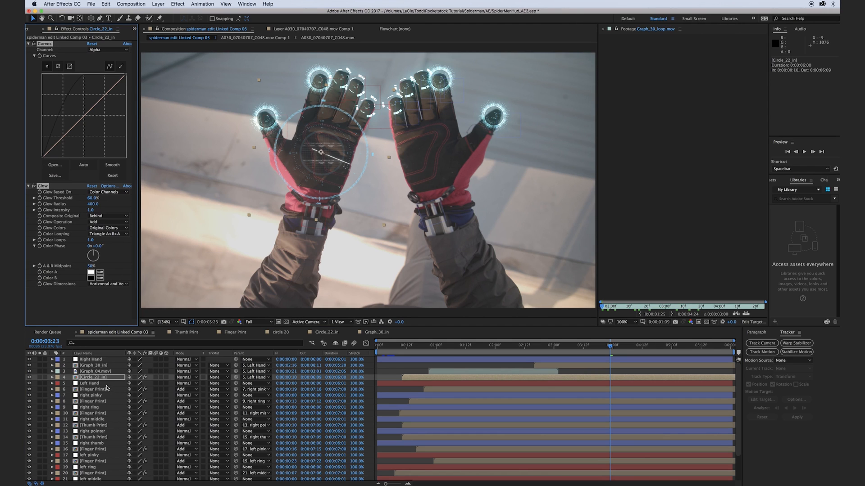
{"action": "left_click", "coordinate": [98, 372]}
{"action": "left_click", "coordinate": [99, 366], "text": "shift"}
{"action": "key", "text": "super+v"}
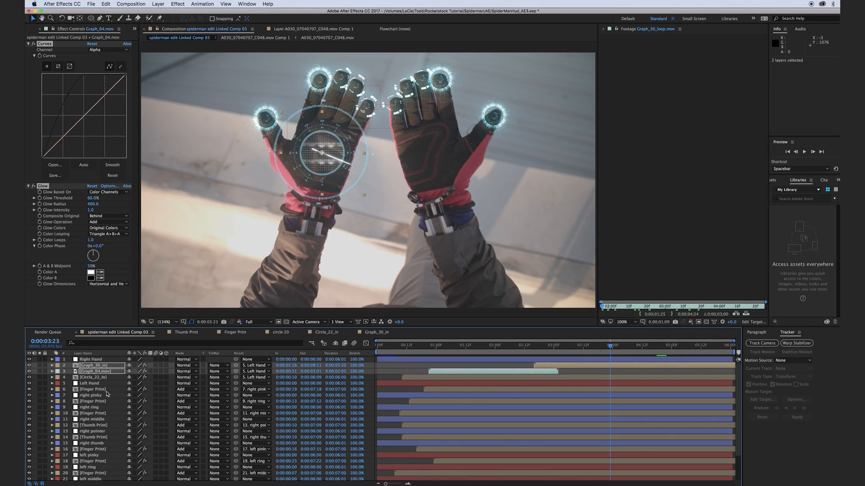
{"action": "left_click", "coordinate": [93, 379], "text": "shift"}
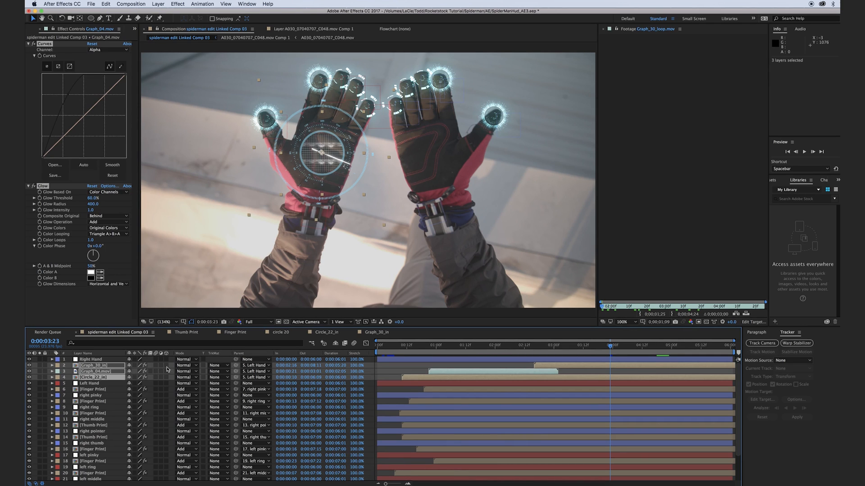
{"action": "left_click", "coordinate": [185, 371]}
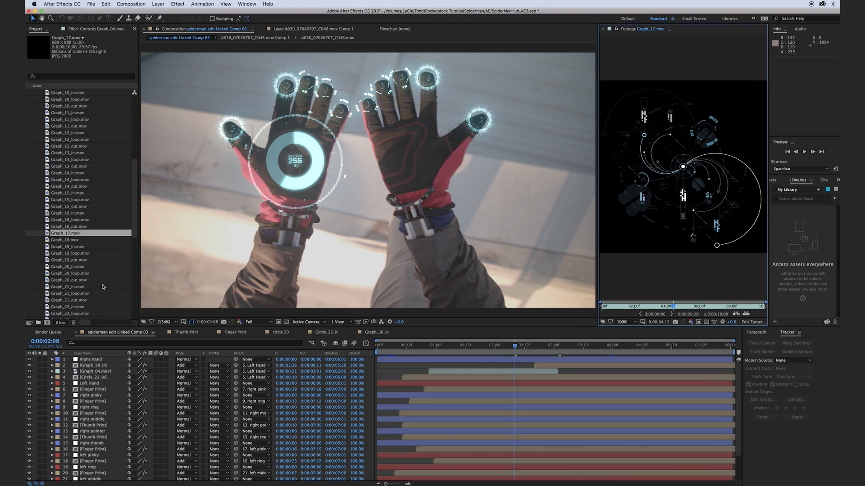
- Add Graph_17.mov above Graph_04.mov, rotated 92° and centered on the left palm, and parent it to Left Hand
{"action": "left_click_drag", "start_coordinate": [58, 235], "coordinate": [98, 369]}
{"action": "key", "text": "r"}
{"action": "left_click_drag", "start_coordinate": [429, 236], "coordinate": [355, 218]}
{"action": "left_click_drag", "start_coordinate": [206, 382], "coordinate": [178, 384]}
{"action": "left_click_drag", "start_coordinate": [314, 182], "coordinate": [316, 182]}
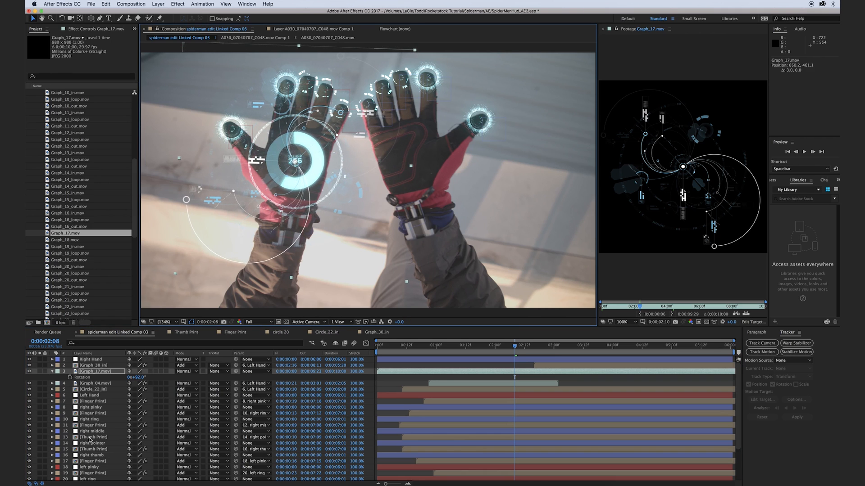
{"action": "left_click_drag", "start_coordinate": [235, 371], "coordinate": [89, 395]}
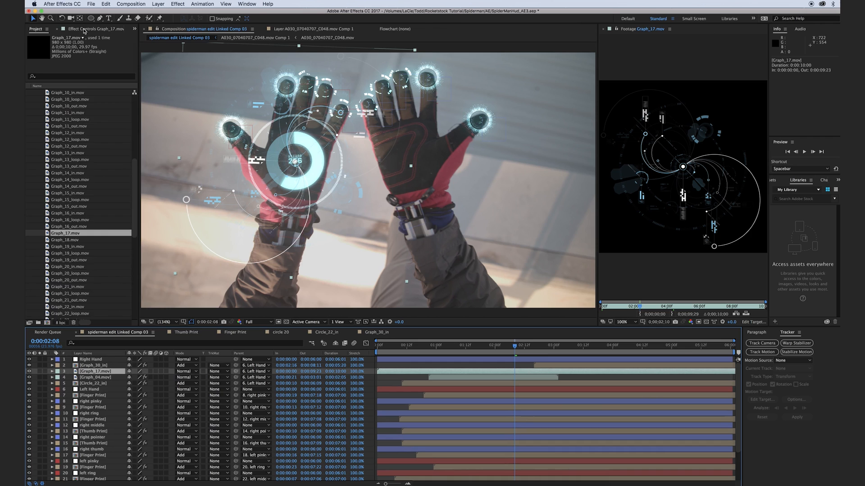
- Paste the Curves and Glow effects onto the Graph_17.mov layer and set its opacity to 48%
{"action": "left_click", "coordinate": [84, 29]}
{"action": "key", "text": "super+v"}
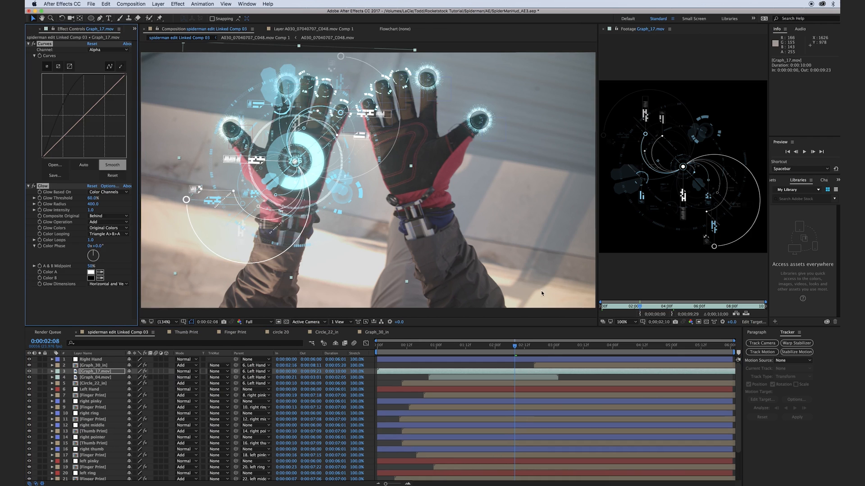
{"action": "left_click", "coordinate": [97, 365]}
{"action": "left_click", "coordinate": [95, 371]}
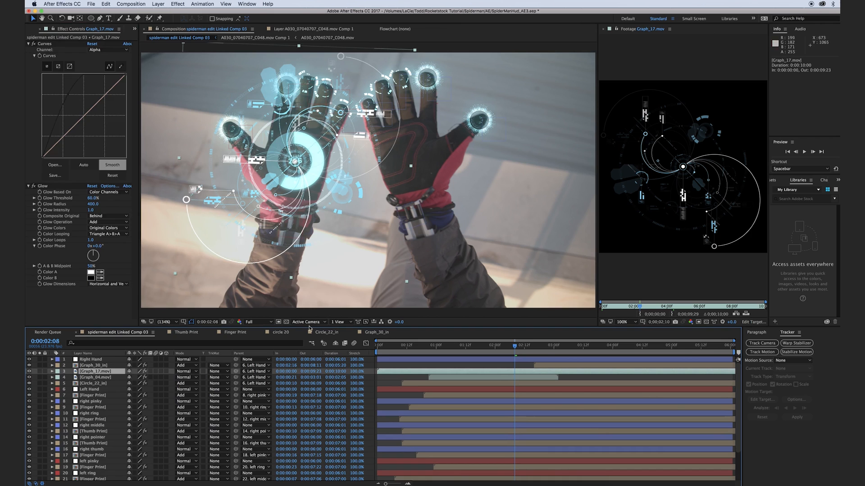
{"action": "key", "text": "t"}
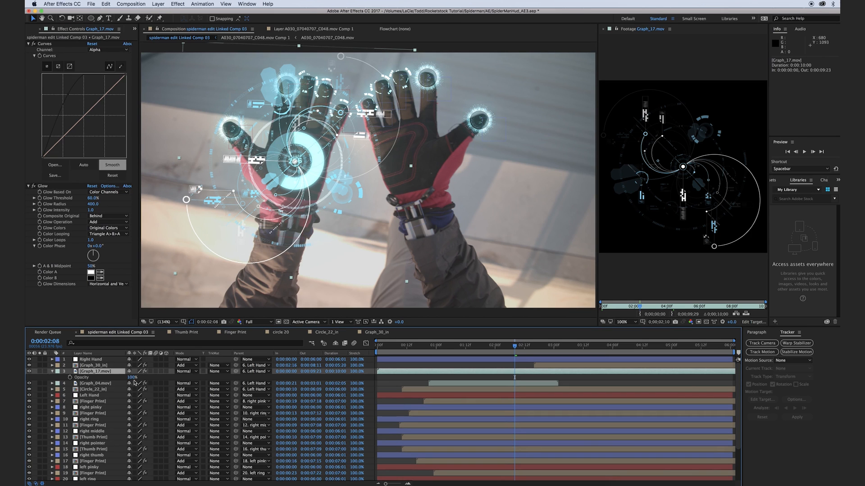
{"action": "left_click_drag", "start_coordinate": [131, 378], "coordinate": [103, 374]}
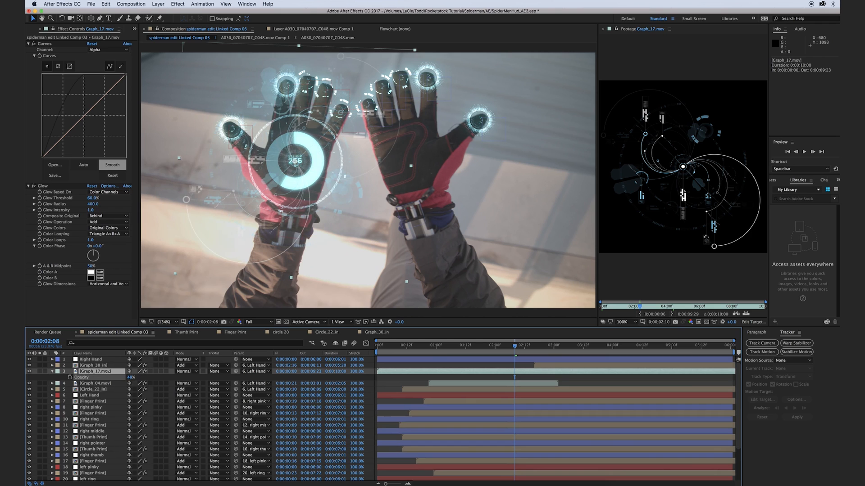
- Set the Graph_17.mov layer's blend mode to Add and delete its Curves effect
{"action": "left_click", "coordinate": [186, 371]}
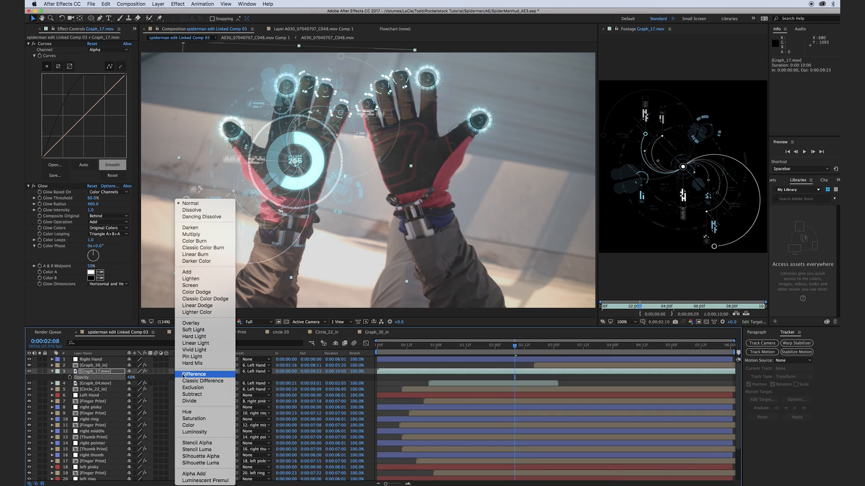
{"action": "left_click", "coordinate": [194, 274]}
{"action": "left_click", "coordinate": [46, 43]}
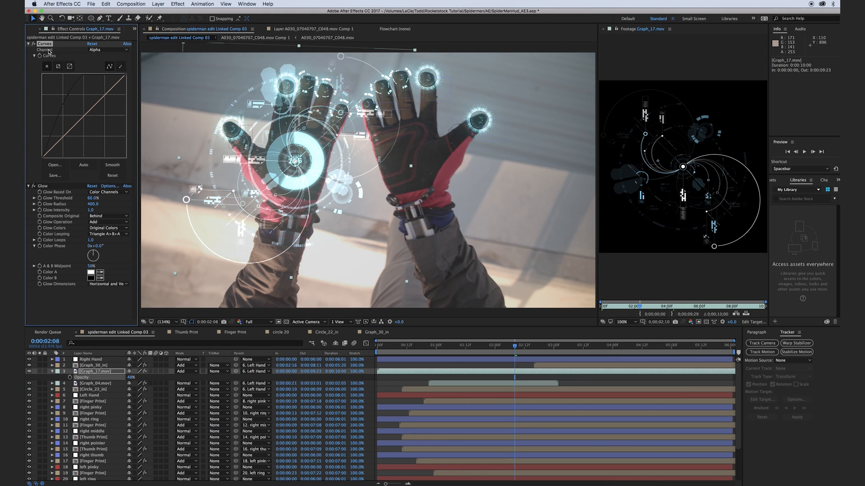
{"action": "key", "text": "Delete"}
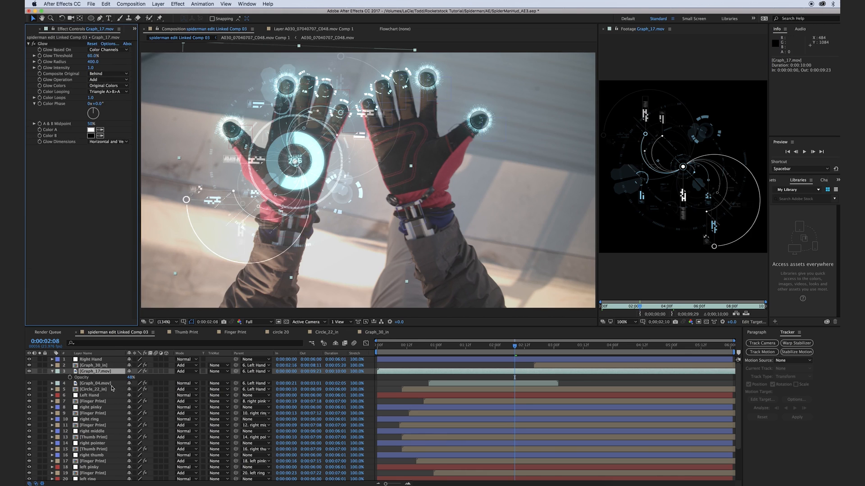
- Slide Graph_17.mov to start at 0:00:00:19 and draw an elliptical mask on it around the left palm's circular graph
{"action": "key", "text": "q"}
{"action": "left_click_drag", "start_coordinate": [561, 371], "coordinate": [608, 367]}
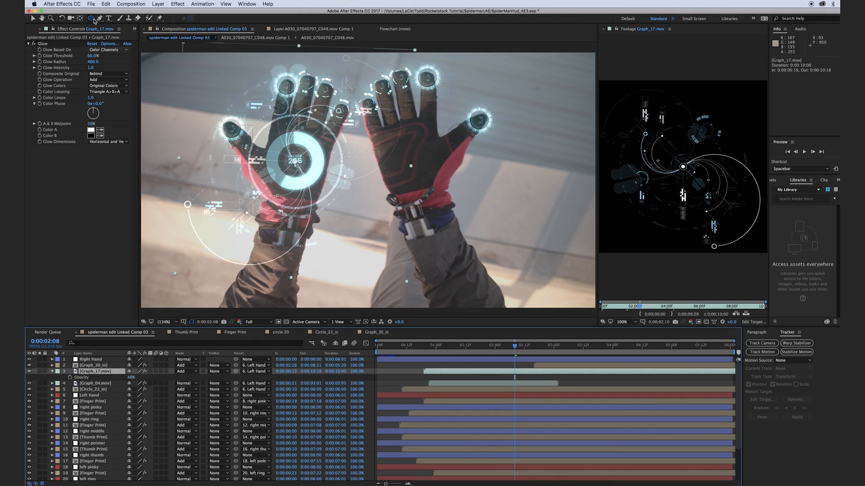
{"action": "mouse_move", "coordinate": [267, 122]}
{"action": "left_mouse_down"}
{"action": "mouse_move", "coordinate": [324, 191]}
{"action": "mouse_move", "coordinate": [335, 192]}
{"action": "left_mouse_up"}
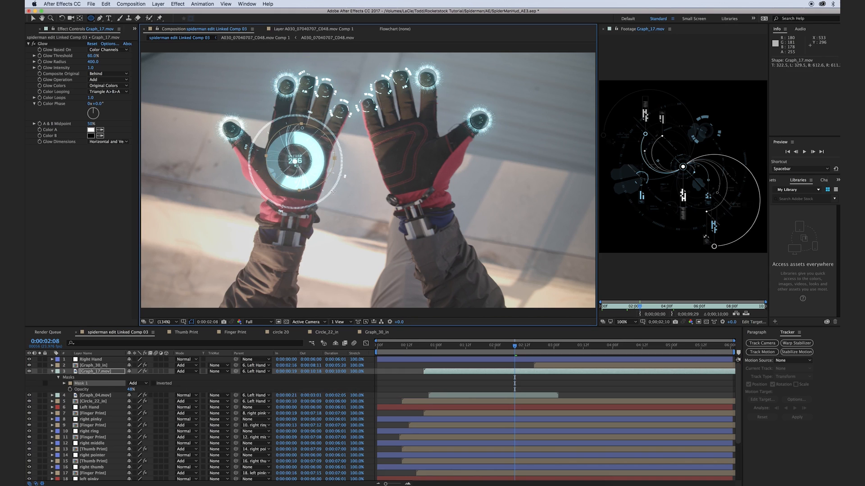
{"action": "key", "text": "v"}
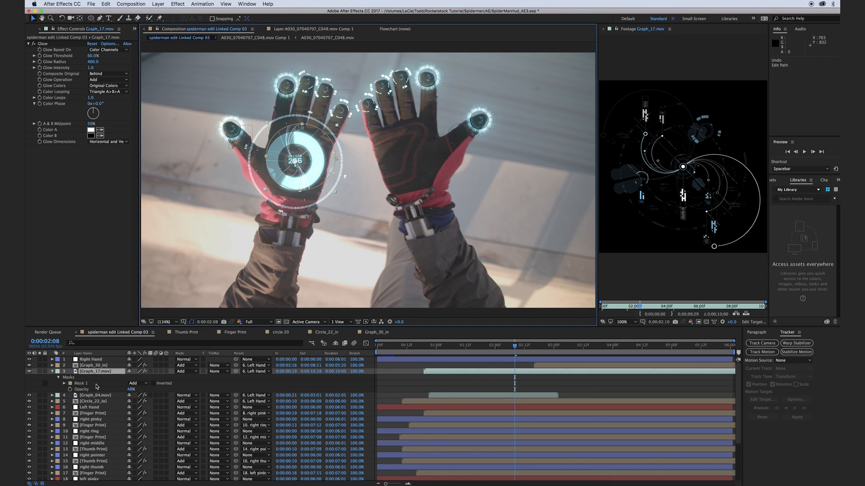
- Shift Graph_17.mov's Mask 1 slightly to align with the palm circle and invert the mask
{"action": "left_click", "coordinate": [81, 383]}
{"action": "left_click_drag", "start_coordinate": [313, 128], "coordinate": [307, 132]}
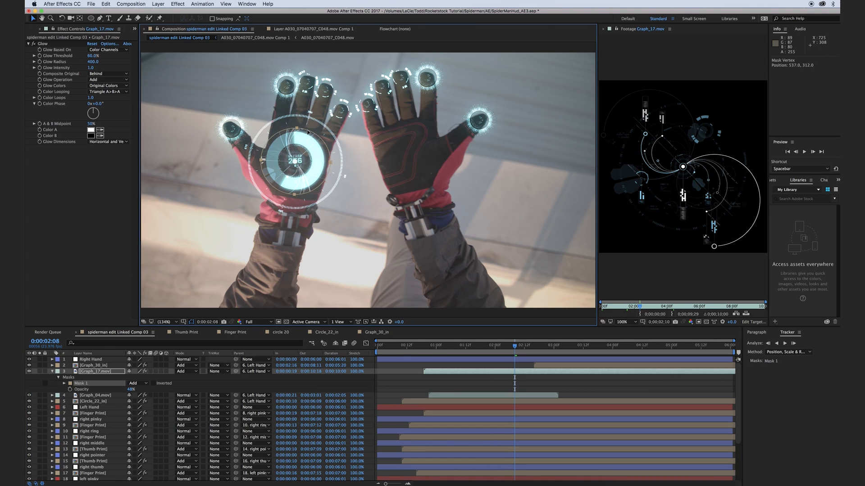
{"action": "left_click", "coordinate": [154, 384]}
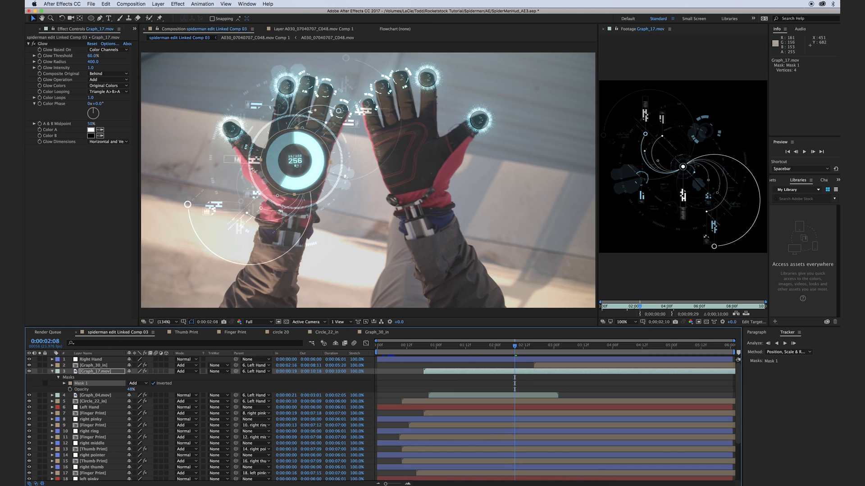
{"action": "left_click", "coordinate": [184, 387]}
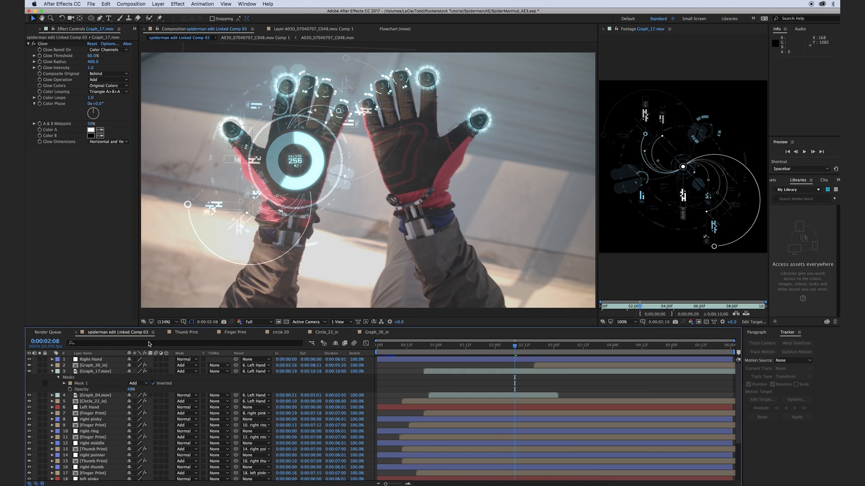
- Lower the Graph_17.mov layer's opacity to 24% and switch to Premiere Pro to check the edit
{"action": "left_click", "coordinate": [94, 372]}
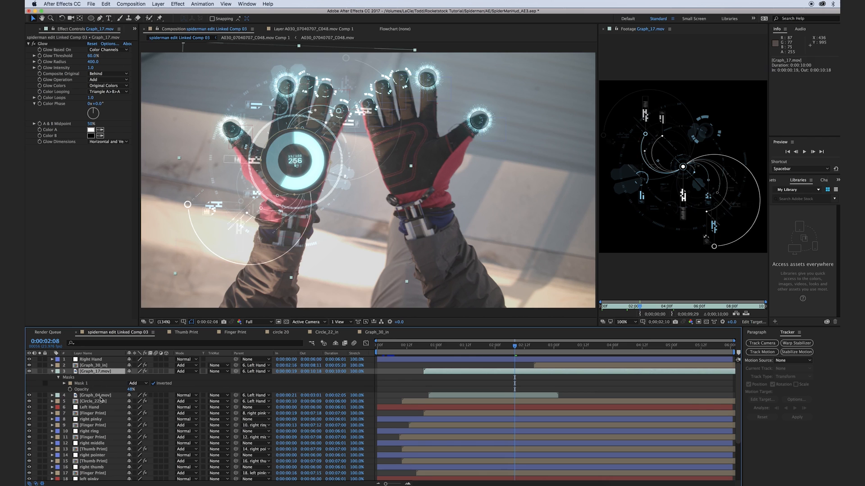
{"action": "key", "text": "f"}
{"action": "left_click_drag", "start_coordinate": [148, 384], "coordinate": [153, 384]}
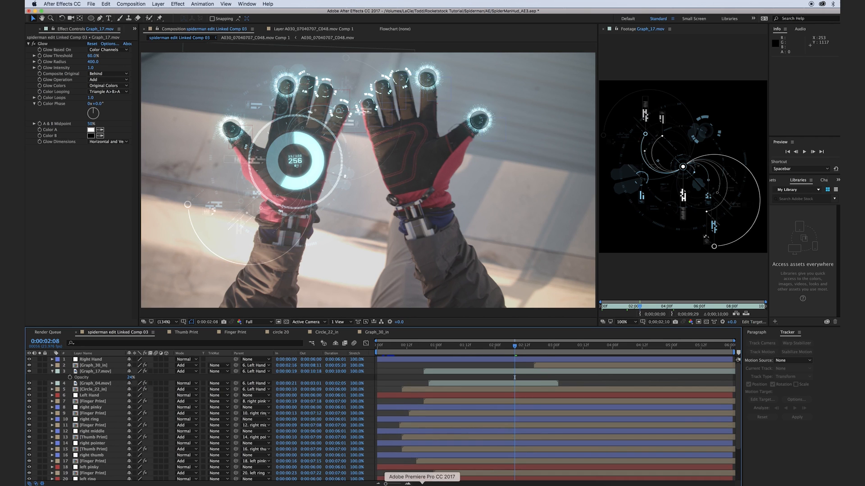
{"action": "left_click", "coordinate": [422, 483]}
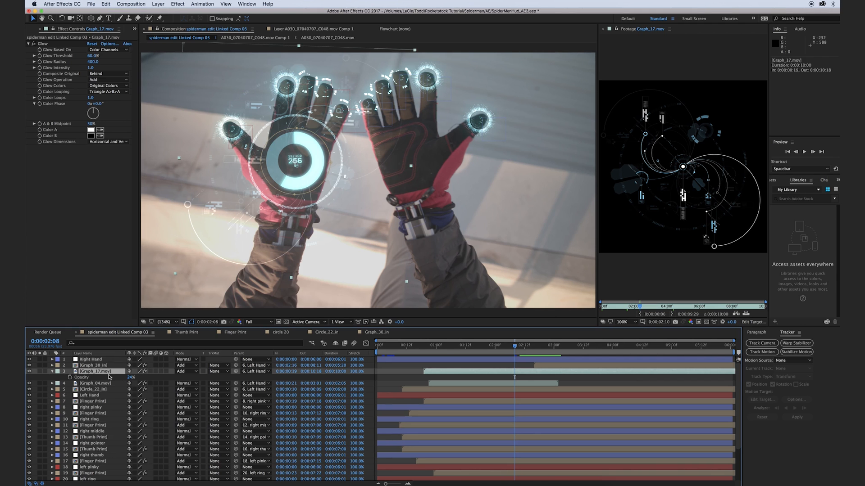
- Duplicate Graph_17.mov to the top of the layer stack, center the copy on the right palm, and rotate it to about 253°
{"action": "key", "text": "super+d"}
{"action": "left_click_drag", "start_coordinate": [97, 371], "coordinate": [94, 359]}
{"action": "left_click_drag", "start_coordinate": [306, 188], "coordinate": [415, 164]}
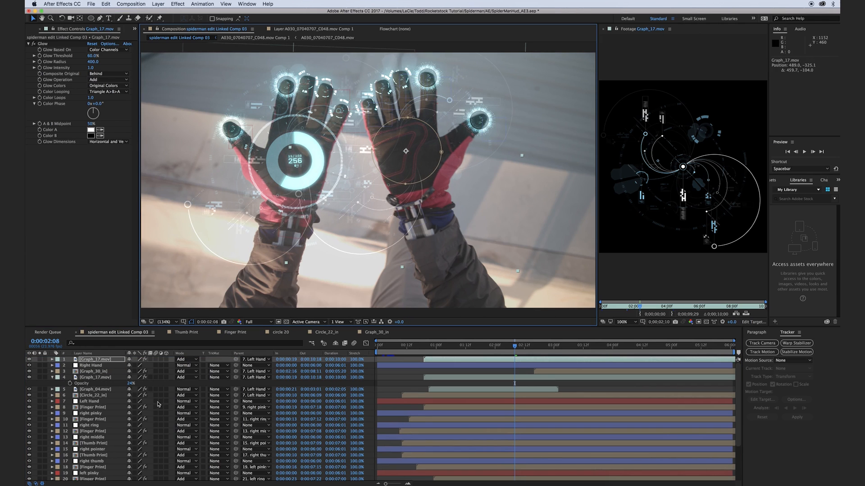
{"action": "key", "text": "r"}
{"action": "left_click_drag", "start_coordinate": [139, 365], "coordinate": [183, 353]}
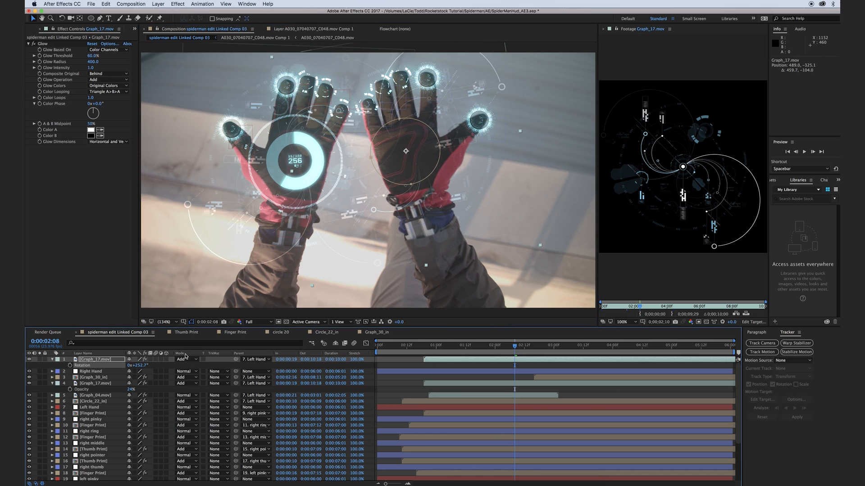
- Parent the top Graph_17.mov copy to Right Hand and collapse the expanded layer properties
{"action": "left_click", "coordinate": [197, 389]}
{"action": "left_click_drag", "start_coordinate": [236, 360], "coordinate": [97, 371]}
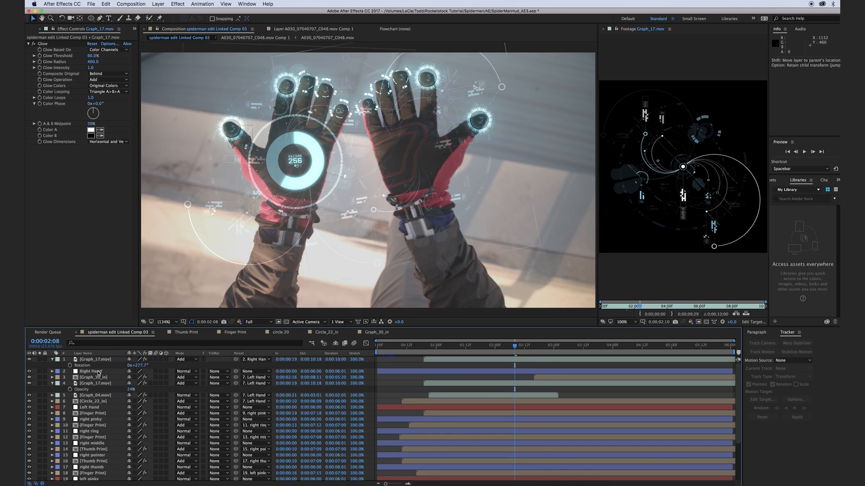
{"action": "key", "text": "u"}
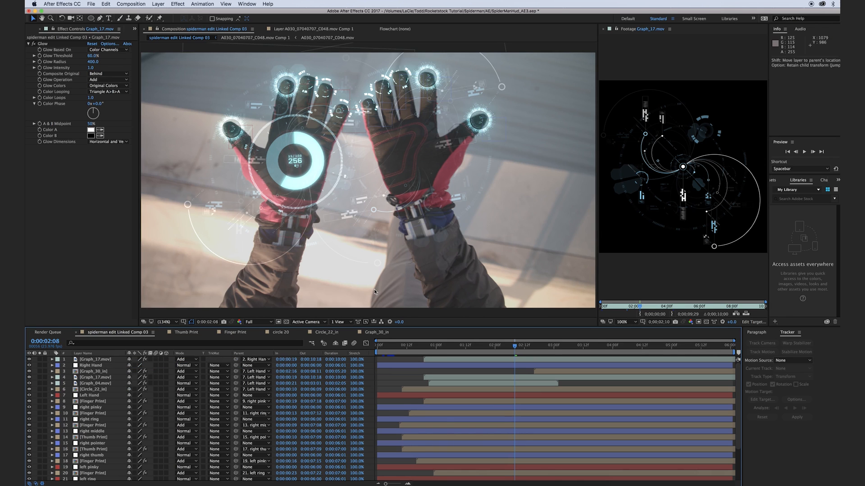
- Duplicate Circle_22_in over the right palm, move the copy above the Right Hand layer, and parent it to Right Hand
{"action": "left_click", "coordinate": [33, 30]}
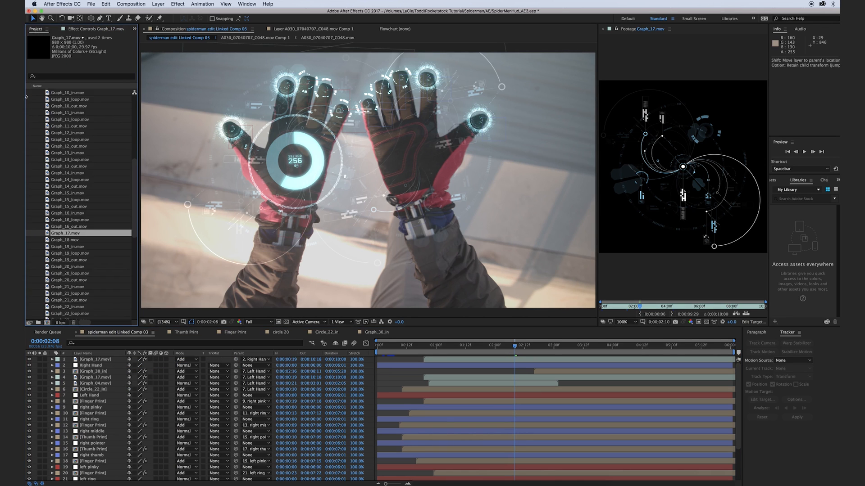
{"action": "left_click", "coordinate": [94, 389]}
{"action": "key", "text": "super+d"}
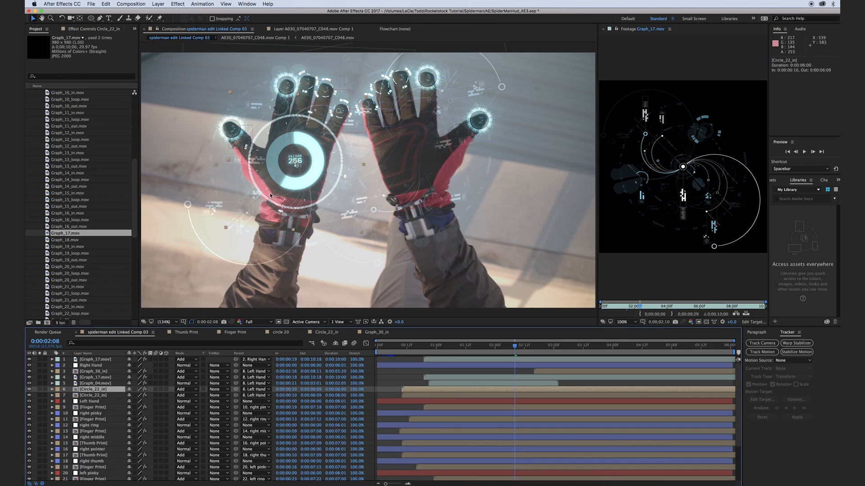
{"action": "left_click_drag", "start_coordinate": [270, 196], "coordinate": [384, 189]}
{"action": "left_click_drag", "start_coordinate": [94, 390], "coordinate": [93, 365]}
{"action": "left_click_drag", "start_coordinate": [236, 365], "coordinate": [90, 371]}
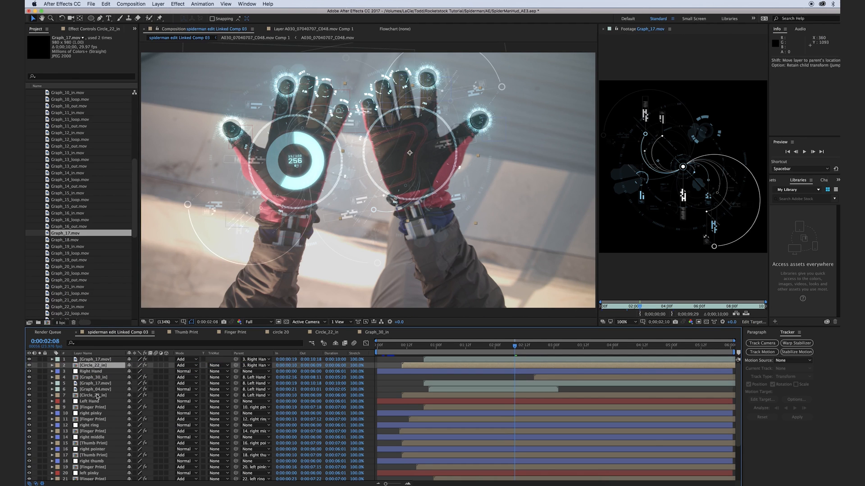
- Duplicate the Graph_04.mov layer and move the copy directly above the Right Hand layer
{"action": "left_click", "coordinate": [302, 158]}
{"action": "left_click", "coordinate": [103, 390]}
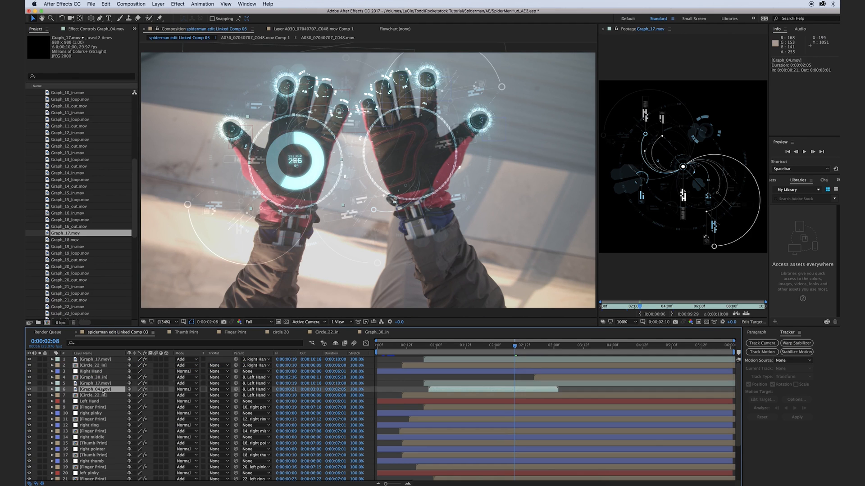
{"action": "key", "text": "ctrl+d"}
{"action": "left_click_drag", "start_coordinate": [93, 390], "coordinate": [91, 370]}
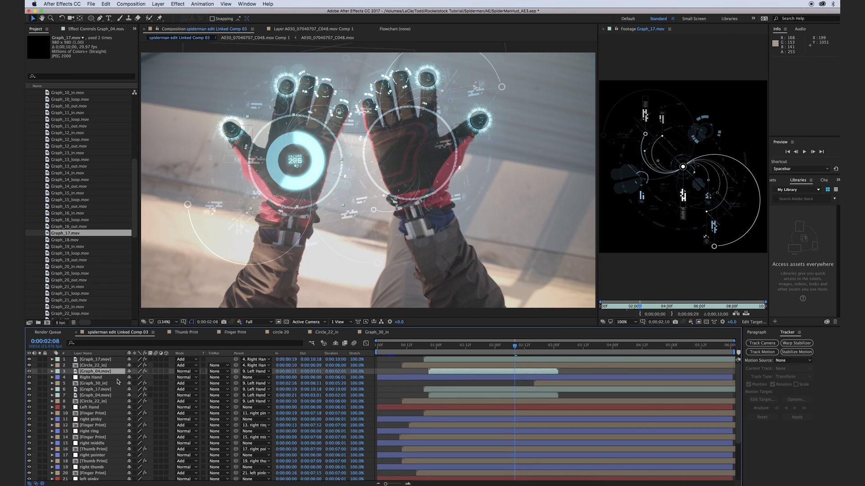
- Replace the upper Graph_04.mov copy with Graph_05.mov, extend it to end at 0:00:03:03, and place it over the right palm
{"action": "scroll", "coordinate": [79, 225], "scroll_direction": "up", "scroll_amount": 10}
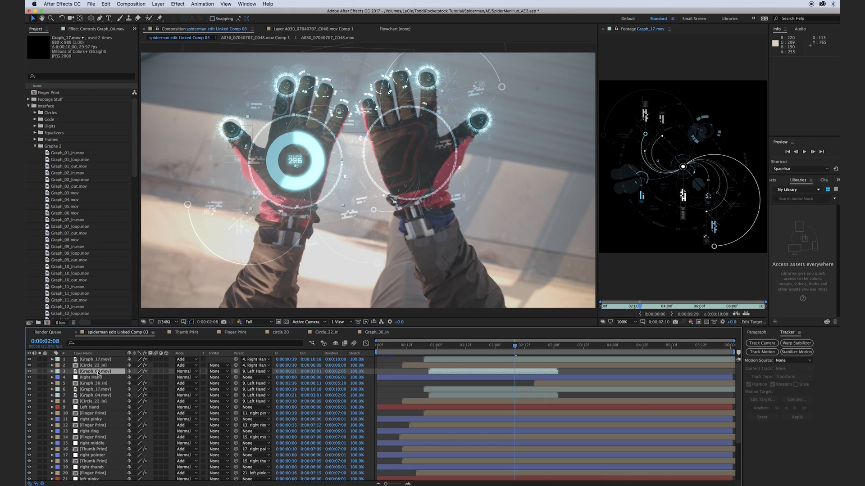
{"action": "double_click", "coordinate": [50, 207]}
{"action": "left_click", "coordinate": [48, 210]}
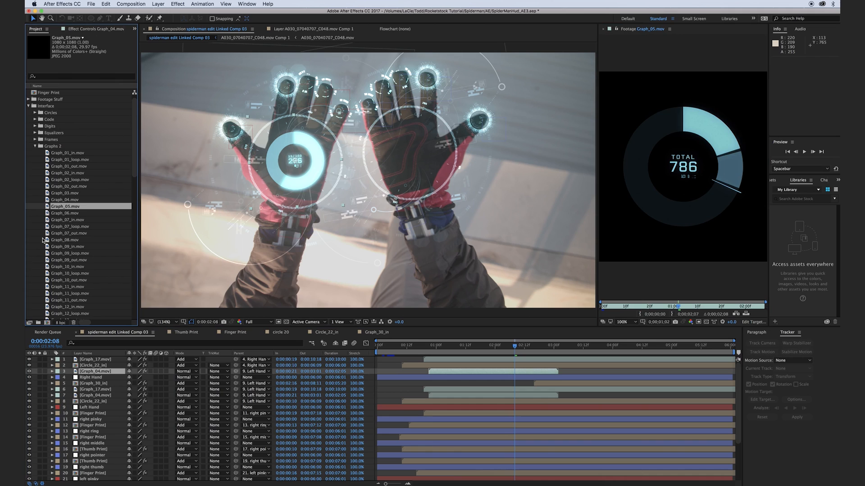
{"action": "left_click_drag", "start_coordinate": [47, 208], "coordinate": [90, 373]}
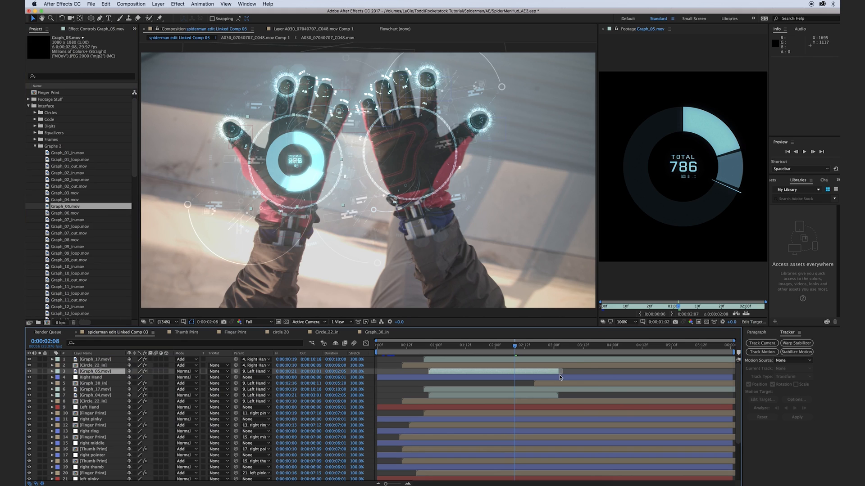
{"action": "left_click_drag", "start_coordinate": [559, 371], "coordinate": [562, 371]}
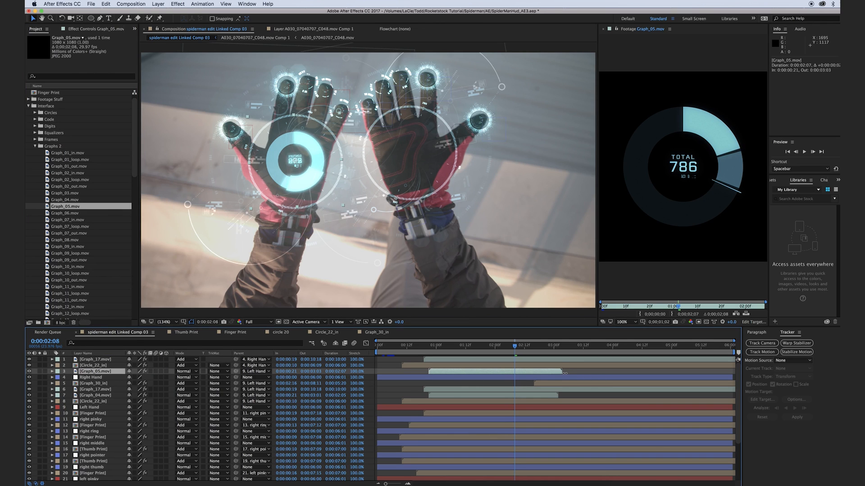
{"action": "left_click_drag", "start_coordinate": [293, 179], "coordinate": [413, 175]}
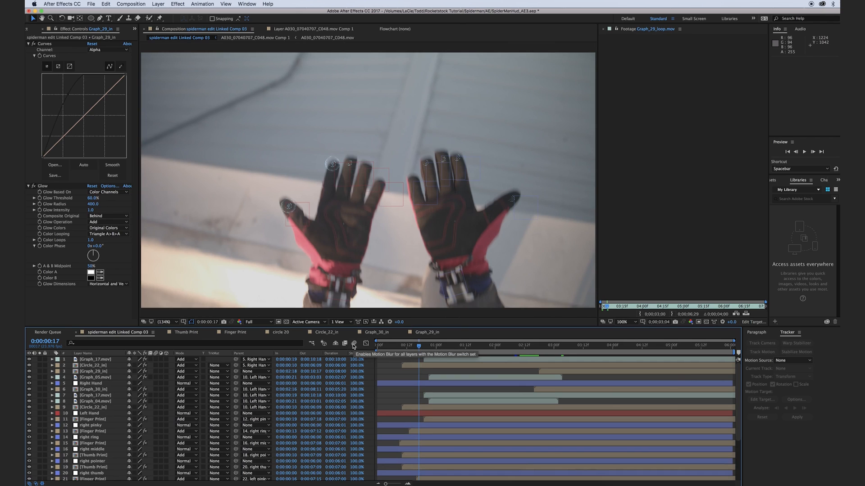
- Enable motion blur for the composition and switch it on for all graph, circle, Finger Print and Thumb Print layers
{"action": "left_click", "coordinate": [354, 344]}
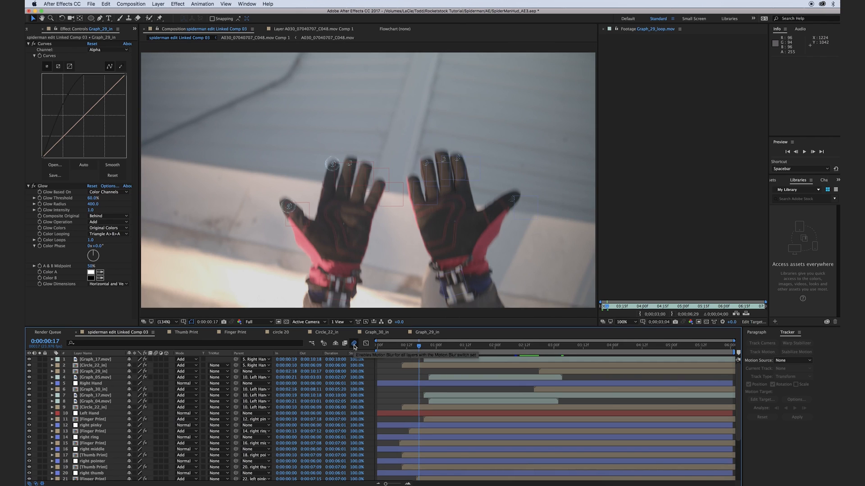
{"action": "left_click", "coordinate": [95, 359]}
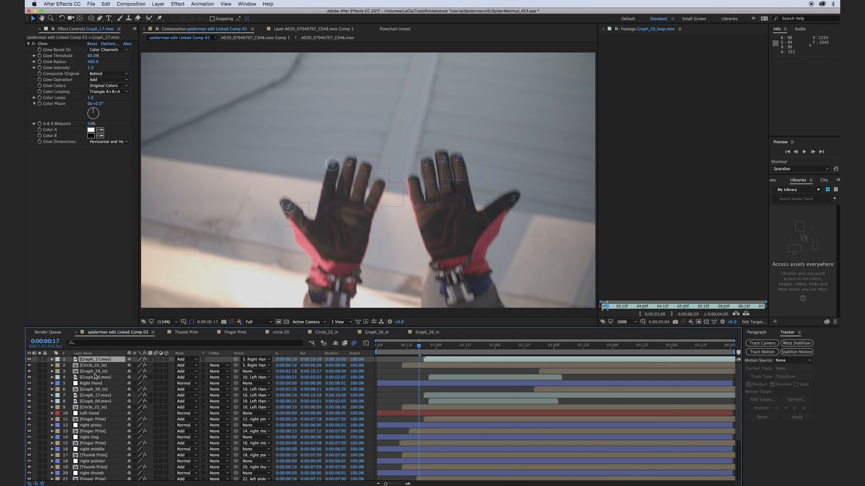
{"action": "left_click", "coordinate": [94, 377], "text": "shift"}
{"action": "left_click", "coordinate": [94, 391], "text": "super"}
{"action": "left_click", "coordinate": [94, 396], "text": "super"}
{"action": "left_click", "coordinate": [94, 401], "text": "super"}
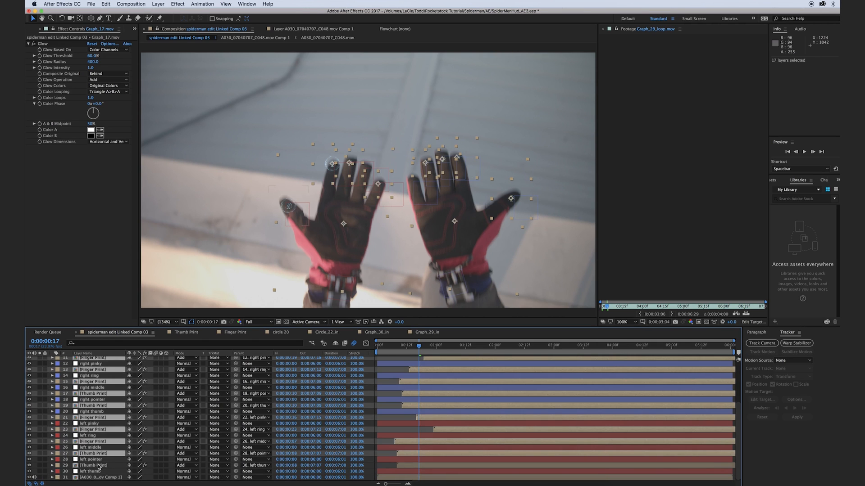
{"action": "left_click", "coordinate": [98, 465], "text": "super"}
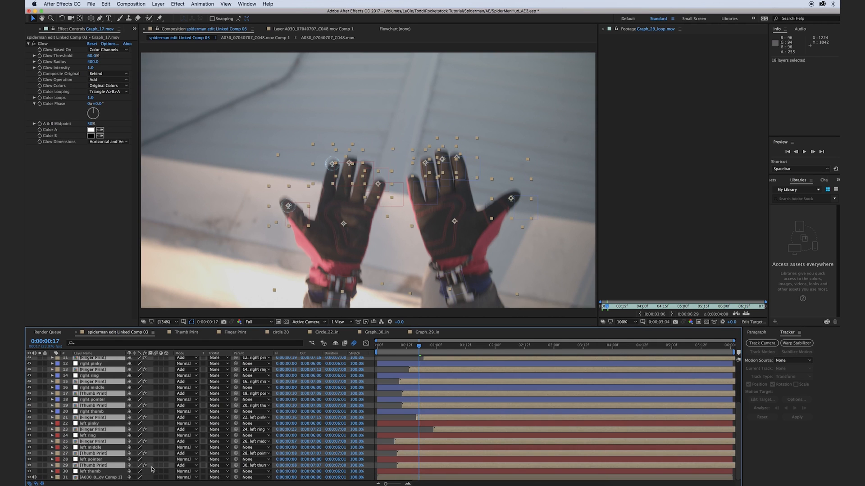
{"action": "left_click", "coordinate": [156, 466]}
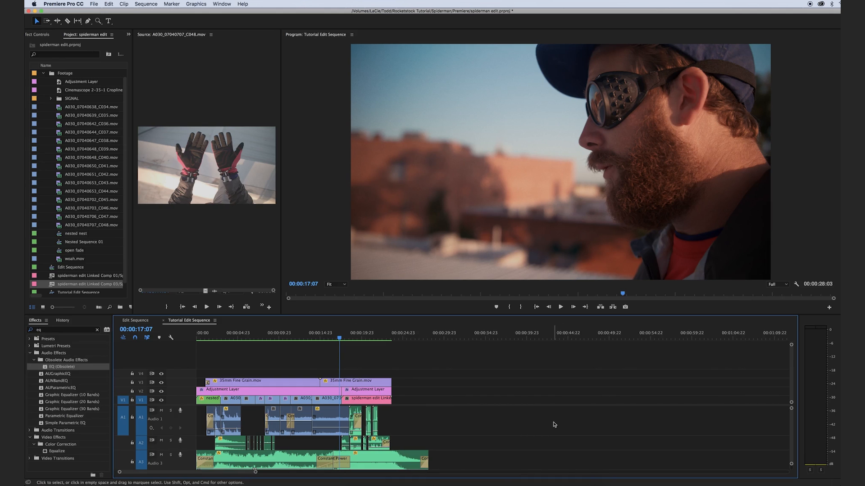
- Review the glove overlay in Premiere Pro's Tutorial Edit Sequence and Edit Sequence, and return to the footage folders in the After Effects project
{"action": "key", "text": "space"}
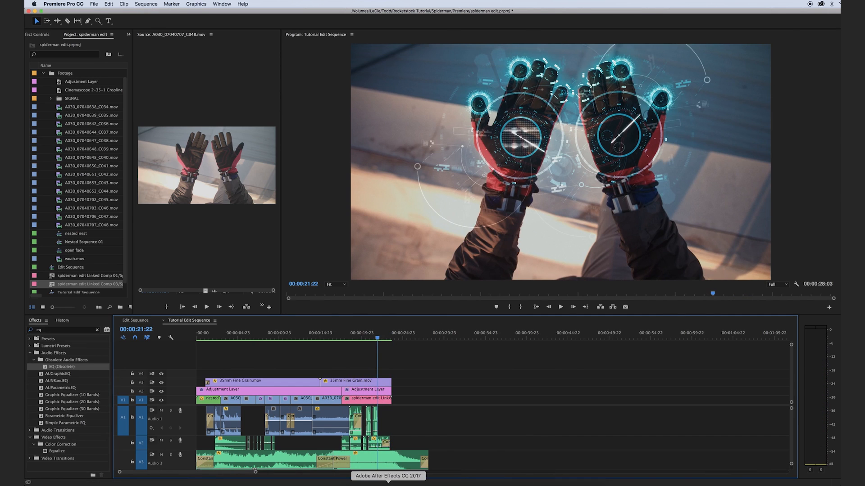
{"action": "left_click", "coordinate": [388, 482]}
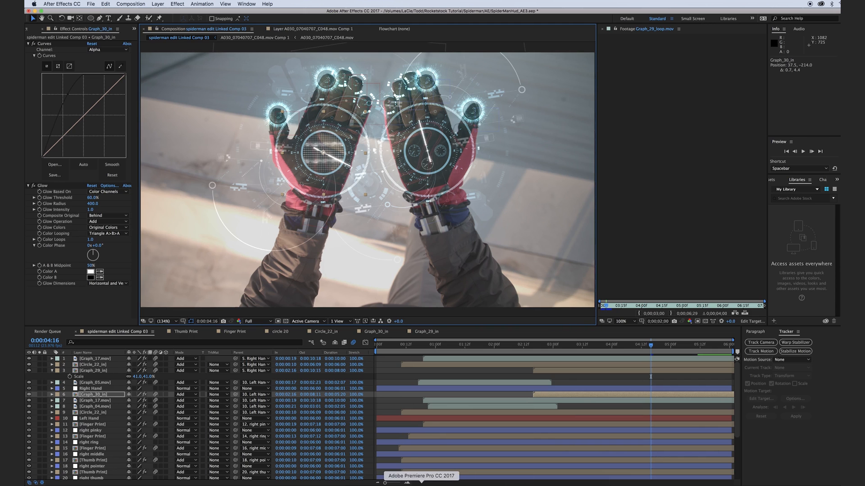
{"action": "left_click", "coordinate": [421, 483]}
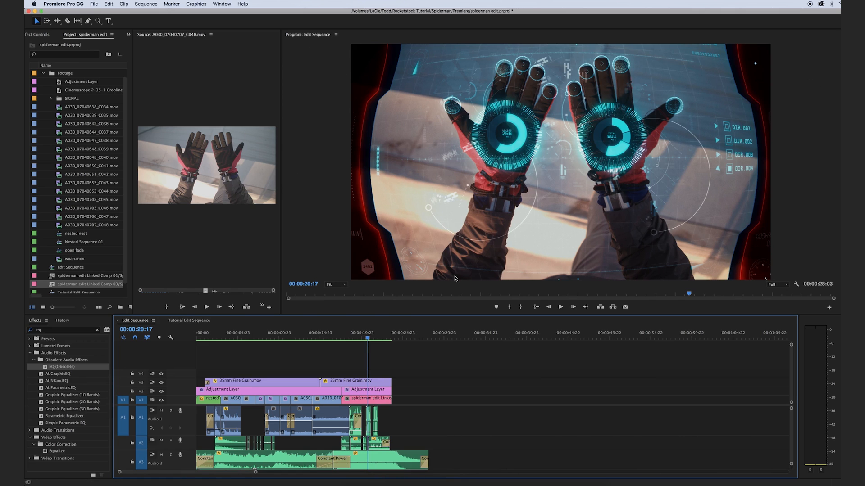
{"action": "left_click", "coordinate": [422, 482]}
{"action": "scroll", "coordinate": [70, 191], "scroll_direction": "up", "scroll_amount": 10}
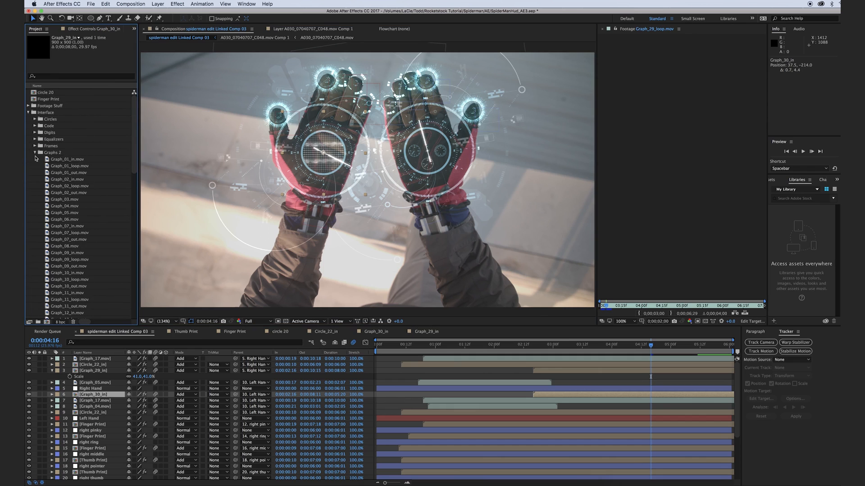
- Collapse the Interface footage folders and create a new composition with a frame size of 1920 × 1080 px
{"action": "left_click", "coordinate": [36, 153]}
{"action": "left_click", "coordinate": [28, 113]}
{"action": "right_click", "coordinate": [53, 213]}
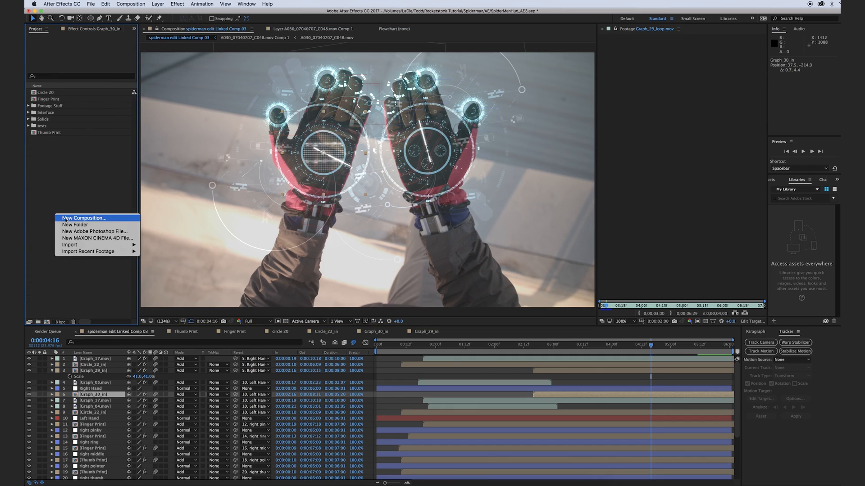
{"action": "left_click", "coordinate": [55, 176]}
{"action": "right_click", "coordinate": [60, 187]}
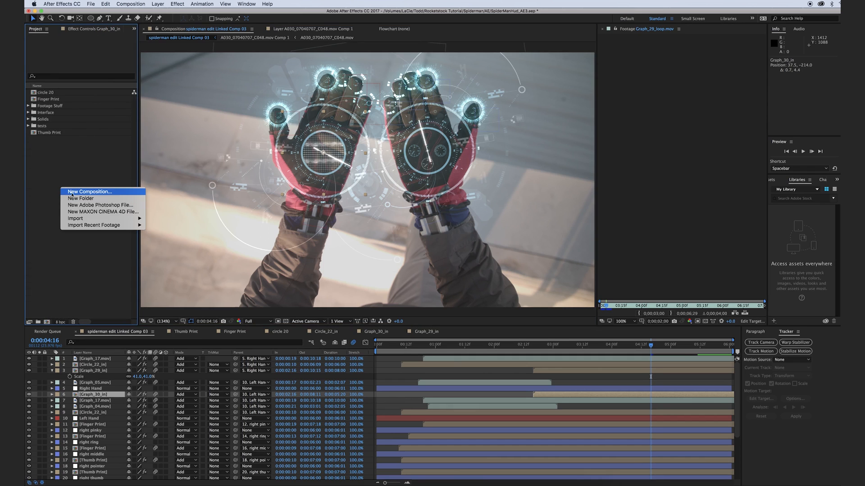
{"action": "left_click", "coordinate": [73, 193]}
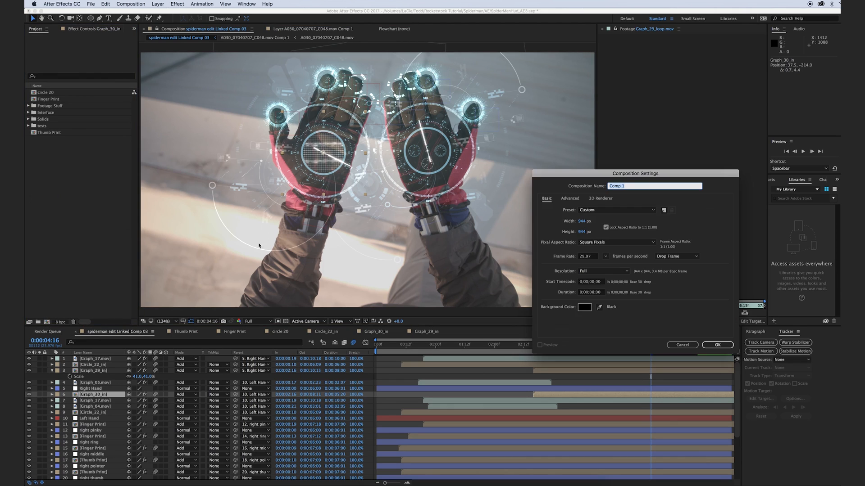
{"action": "left_click", "coordinate": [584, 223]}
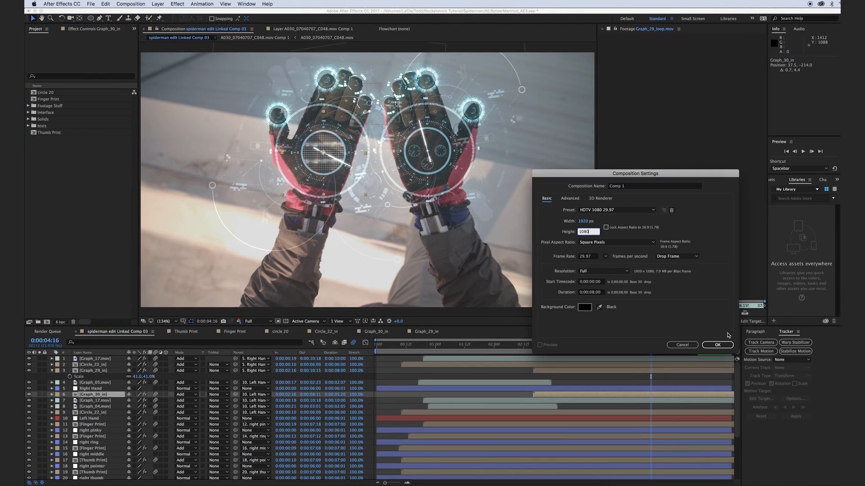
{"action": "left_click", "coordinate": [718, 345]}
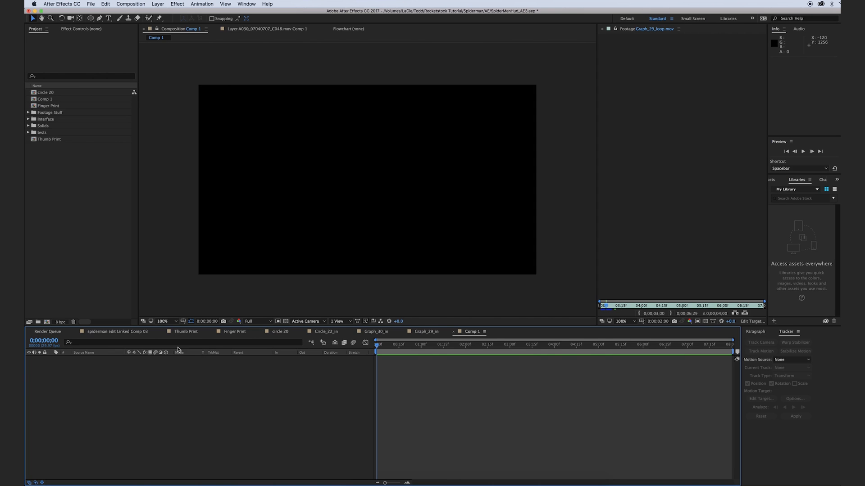
- Create a full-frame red solid, 1920 × 1080 px, in the new composition
{"action": "right_click", "coordinate": [100, 398]}
{"action": "mouse_move", "coordinate": [110, 404]}
{"action": "left_click", "coordinate": [196, 419]}
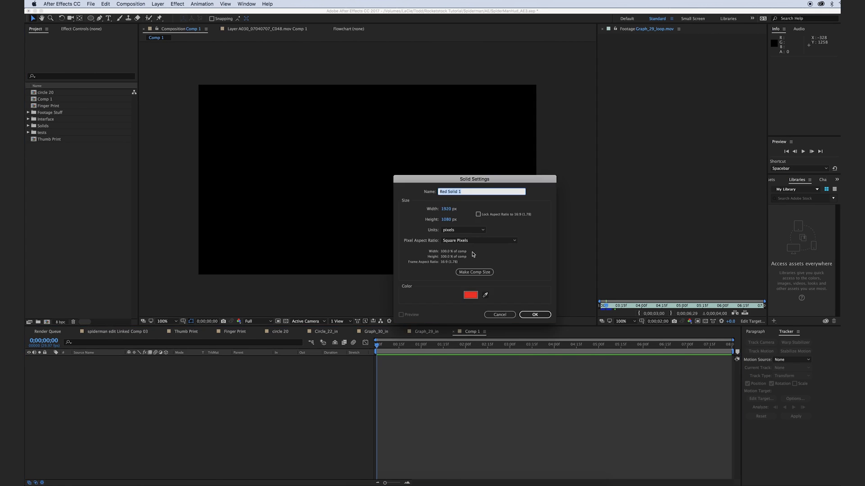
{"action": "left_click", "coordinate": [533, 315]}
- Duplicate the red solid and offset the two copies horizontally, leaving a narrow vertical gap near the left side of the frame
{"action": "left_click_drag", "start_coordinate": [295, 203], "coordinate": [204, 203]}
{"action": "key", "text": "comma"}
{"action": "key", "text": "comma"}
{"action": "key", "text": "ctrl+d"}
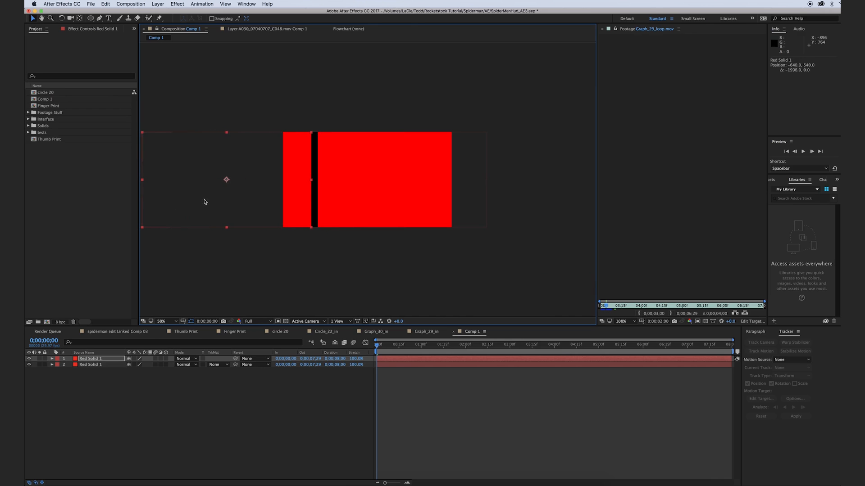
{"action": "left_click", "coordinate": [203, 405]}
{"action": "key", "text": "period"}
{"action": "key", "text": "period"}
{"action": "scroll", "coordinate": [450, 200], "scroll_direction": "down", "scroll_amount": 1}
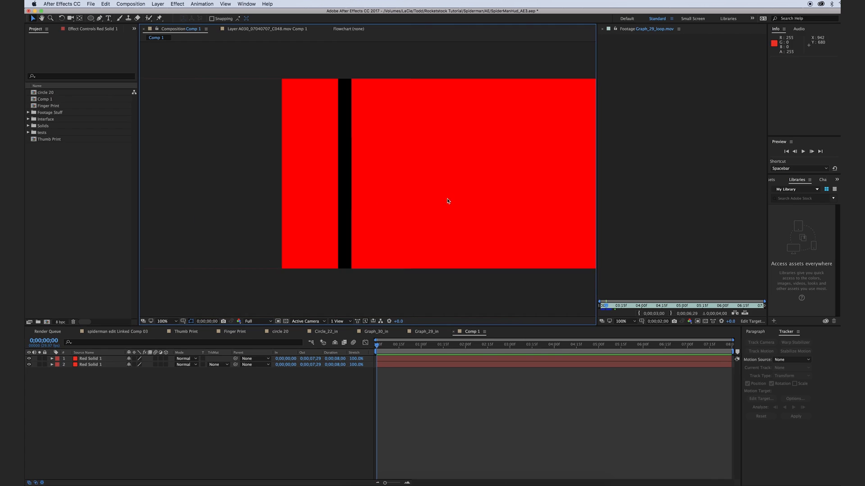
- Create a dark royal blue solid, color 121C38, behind the two red solids
{"action": "right_click", "coordinate": [69, 396]}
{"action": "mouse_move", "coordinate": [108, 399]}
{"action": "left_click", "coordinate": [166, 416]}
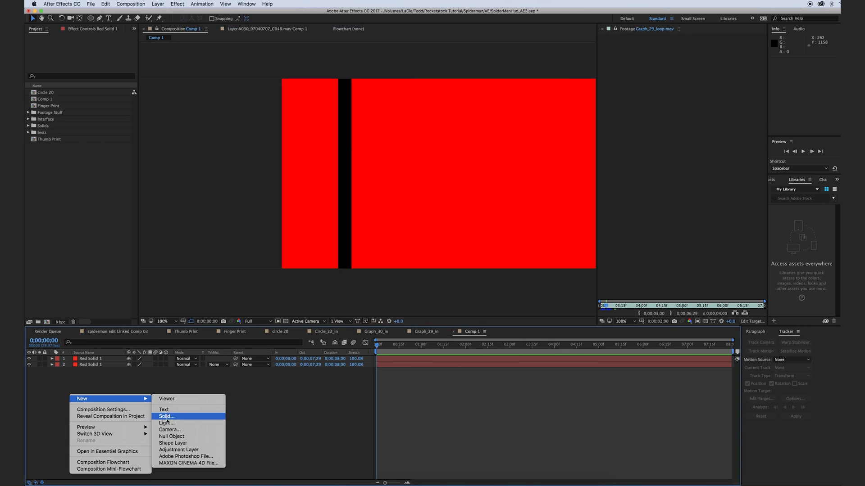
{"action": "left_click", "coordinate": [471, 297]}
{"action": "mouse_move", "coordinate": [468, 294]}
{"action": "left_mouse_down"}
{"action": "mouse_move", "coordinate": [460, 279]}
{"action": "mouse_move", "coordinate": [468, 253]}
{"action": "mouse_move", "coordinate": [435, 248]}
{"action": "left_mouse_up"}
{"action": "mouse_move", "coordinate": [489, 235]}
{"action": "left_mouse_down"}
{"action": "mouse_move", "coordinate": [473, 268]}
{"action": "mouse_move", "coordinate": [452, 278]}
{"action": "left_mouse_up"}
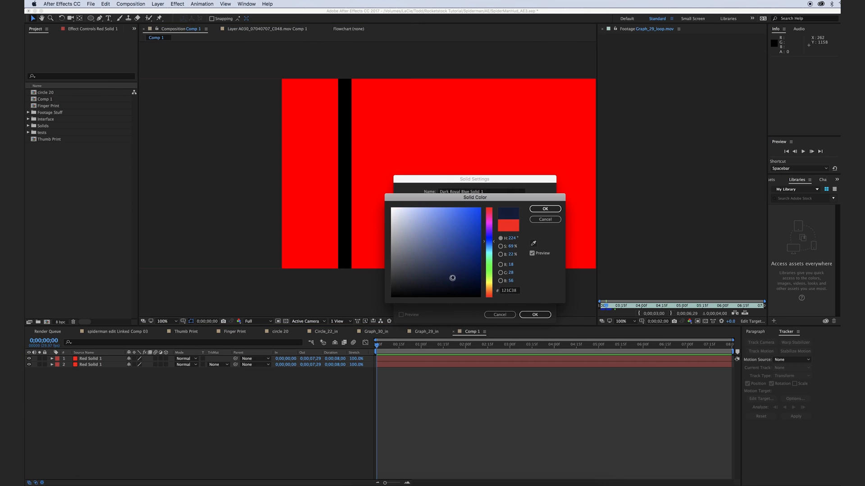
{"action": "left_click", "coordinate": [544, 210]}
{"action": "left_click", "coordinate": [531, 316]}
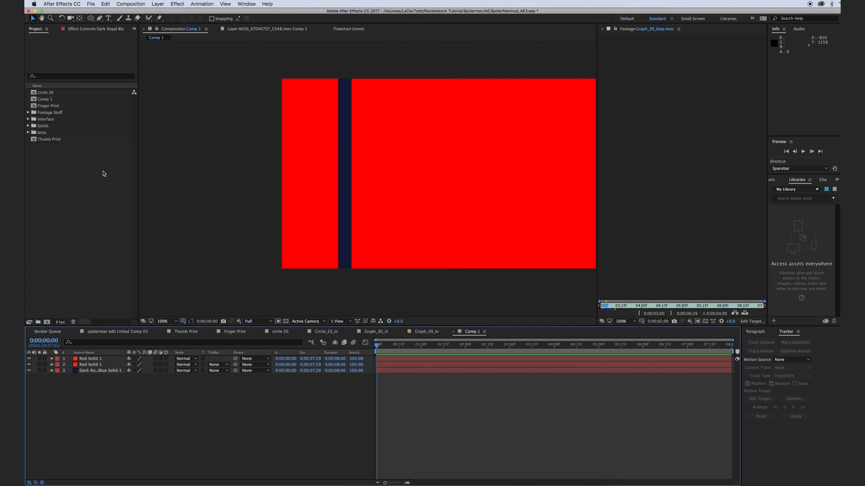
- Start a Pen mask on the dark blue solid, placing four vertices that zigzag between the gap's edges from its top-left corner
{"action": "left_click", "coordinate": [100, 18]}
{"action": "left_click", "coordinate": [103, 347]}
{"action": "key", "text": "period"}
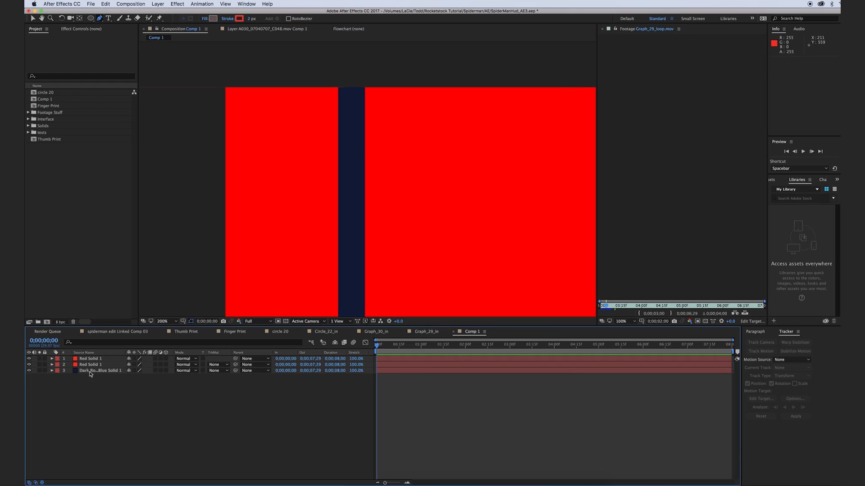
{"action": "left_click", "coordinate": [91, 372]}
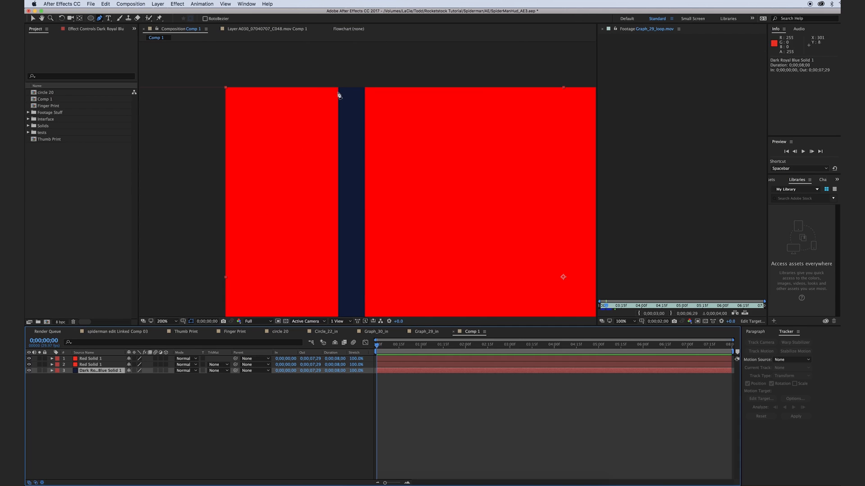
{"action": "key", "text": "period"}
{"action": "scroll", "coordinate": [316, 94], "scroll_direction": "up", "scroll_amount": 5}
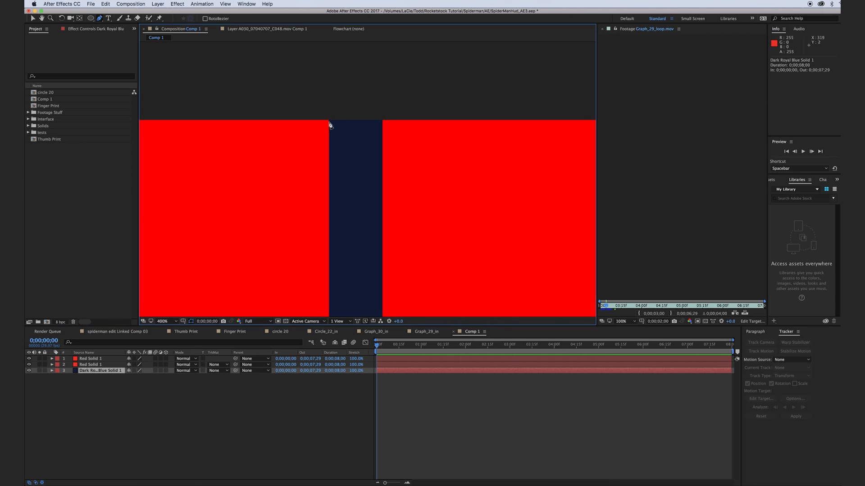
{"action": "left_click", "coordinate": [329, 120]}
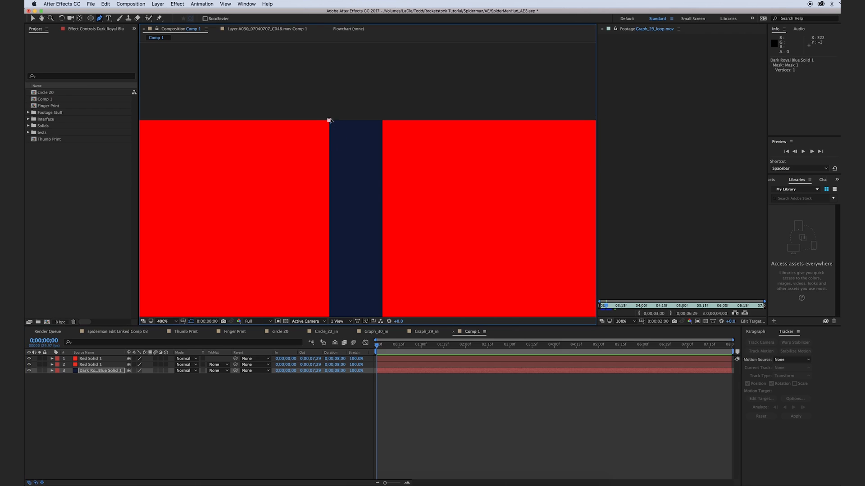
{"action": "left_click", "coordinate": [383, 172]}
{"action": "left_click_drag", "start_coordinate": [402, 310], "coordinate": [403, 181]}
{"action": "key", "text": "comma"}
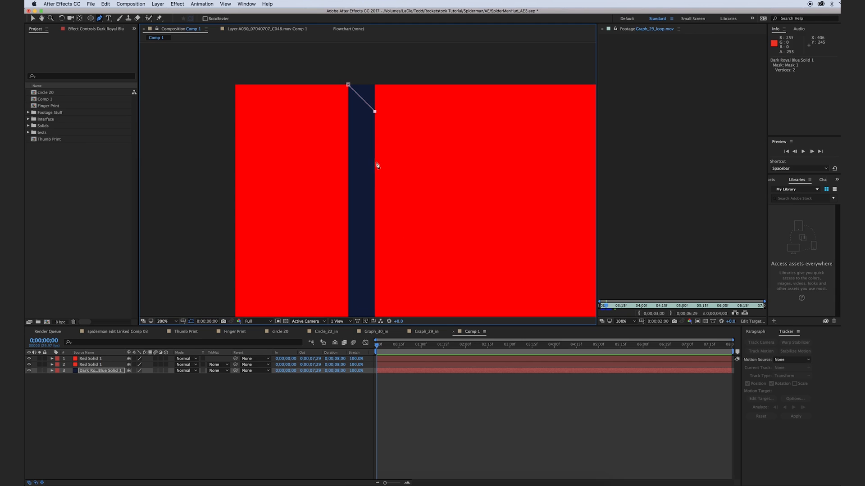
{"action": "left_click", "coordinate": [375, 230]}
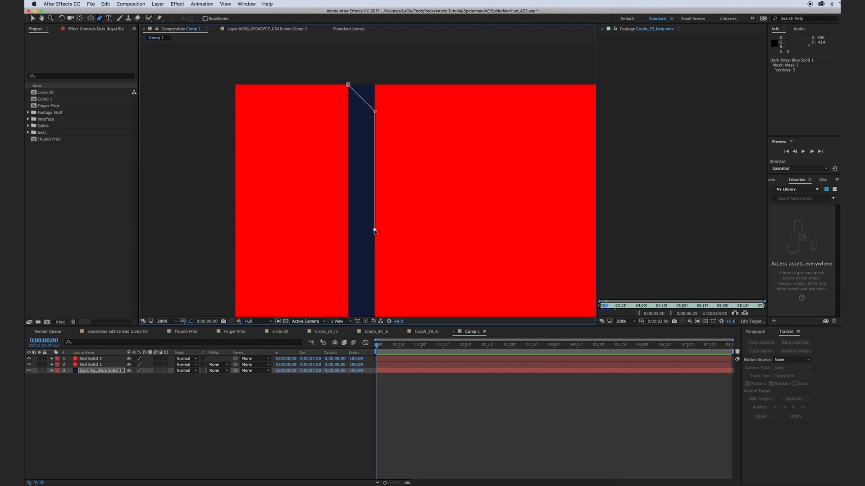
{"action": "left_click", "coordinate": [348, 245]}
- Continue the dark blue solid's mask down the gap with four more vertices, ending at the gap's bottom-left corner
{"action": "left_click_drag", "start_coordinate": [366, 287], "coordinate": [351, 249]}
{"action": "left_click_drag", "start_coordinate": [385, 280], "coordinate": [397, 226]}
{"action": "left_click_drag", "start_coordinate": [399, 166], "coordinate": [397, 241]}
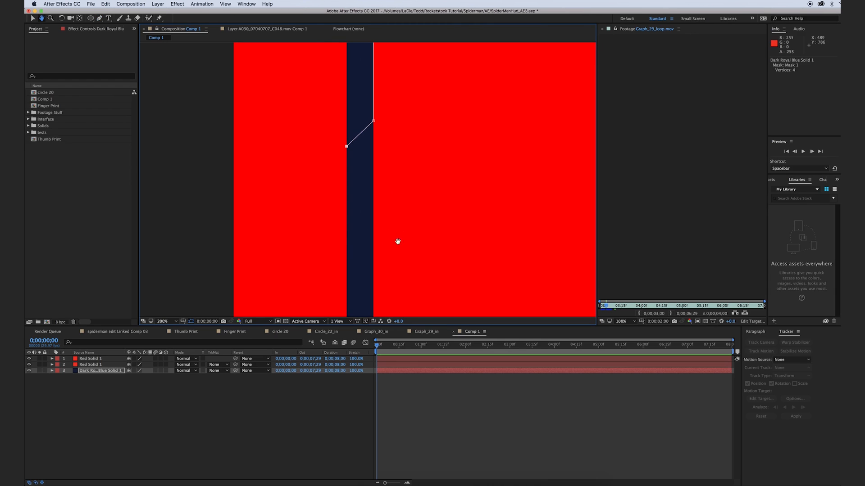
{"action": "left_click", "coordinate": [347, 238]}
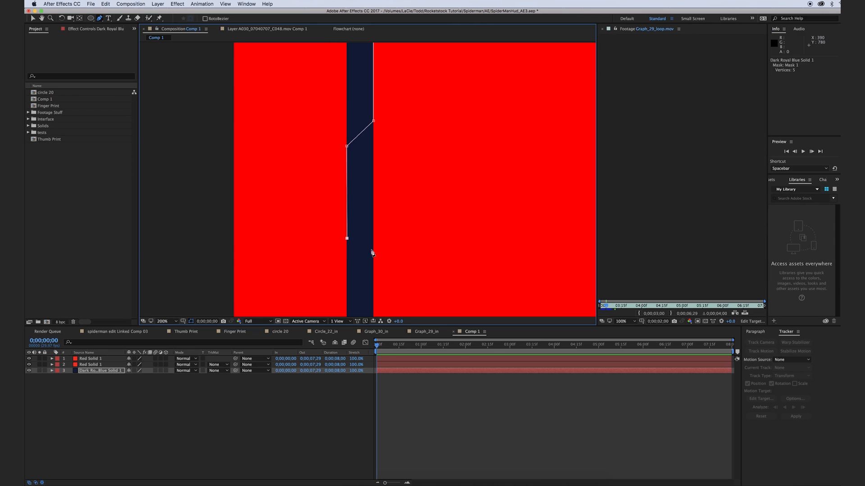
{"action": "left_click", "coordinate": [374, 274]}
{"action": "scroll", "coordinate": [374, 274], "scroll_direction": "down", "scroll_amount": 5}
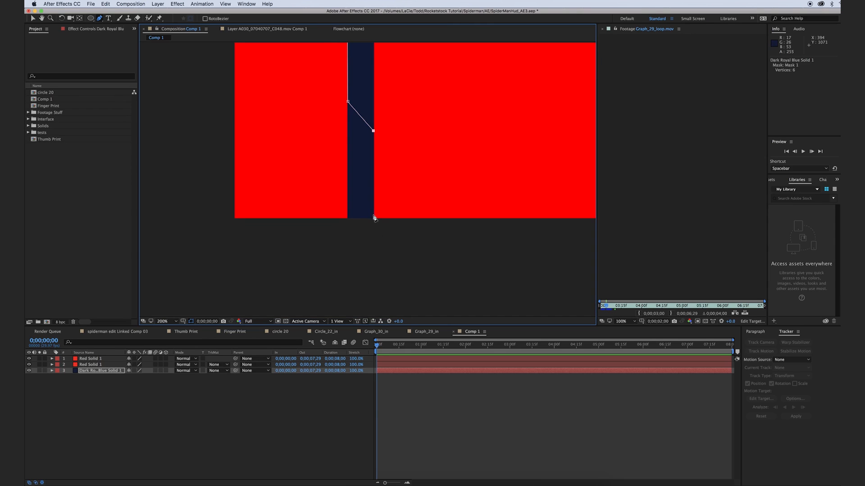
{"action": "left_click", "coordinate": [373, 182]}
{"action": "left_click", "coordinate": [347, 218]}
{"action": "key", "text": "comma"}
{"action": "left_click_drag", "start_coordinate": [422, 143], "coordinate": [403, 210]}
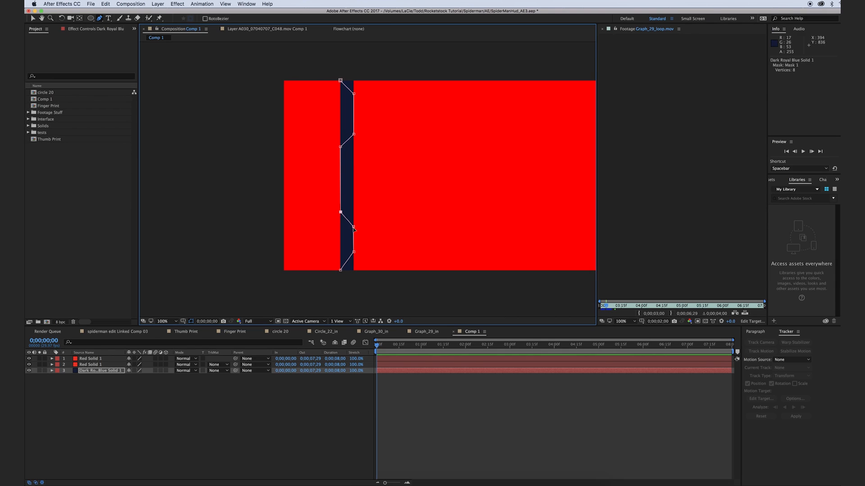
- Reposition the mask's middle and lower vertices along the gap's edges to balance the angular notches
{"action": "left_click", "coordinate": [353, 226]}
{"action": "left_click_drag", "start_coordinate": [355, 229], "coordinate": [353, 213]}
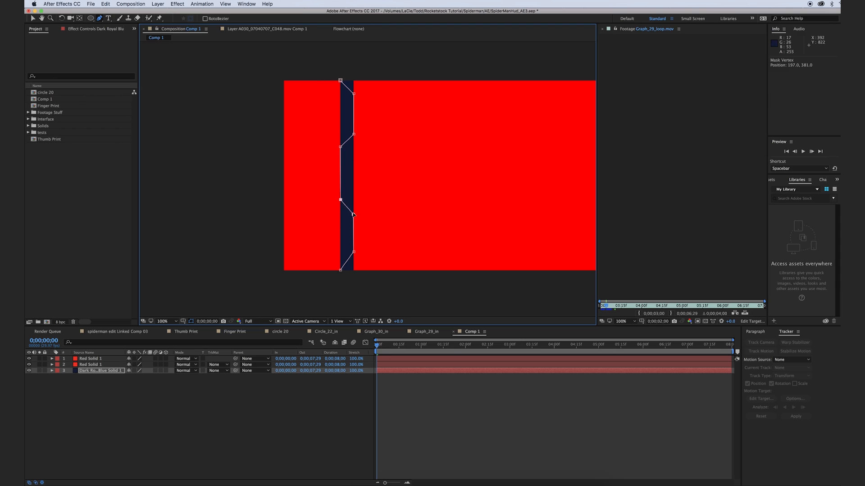
{"action": "left_click_drag", "start_coordinate": [354, 253], "coordinate": [353, 256]}
{"action": "left_click_drag", "start_coordinate": [340, 147], "coordinate": [340, 144]}
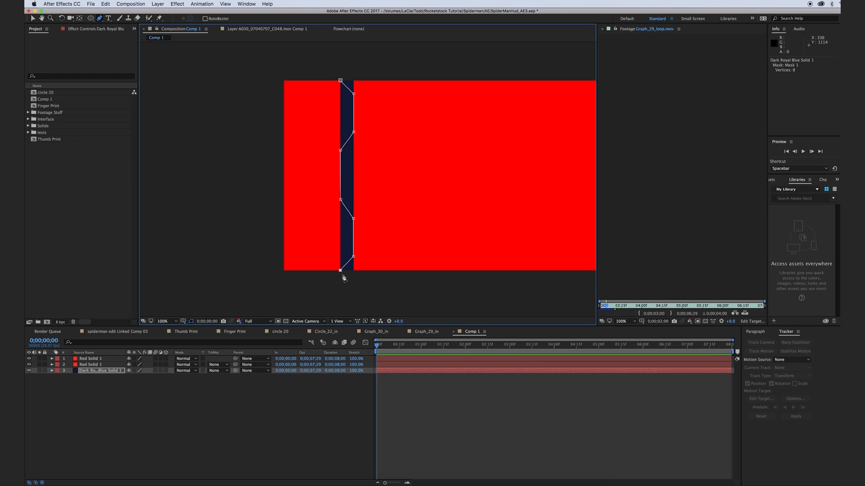
- Close the dark blue solid's mask with vertices outside the left side of the frame, back to the first point
{"action": "left_click", "coordinate": [329, 282]}
{"action": "left_click", "coordinate": [245, 282]}
{"action": "left_click", "coordinate": [226, 219]}
{"action": "left_click", "coordinate": [257, 73]}
{"action": "left_click", "coordinate": [340, 80]}
{"action": "left_click", "coordinate": [201, 471]}
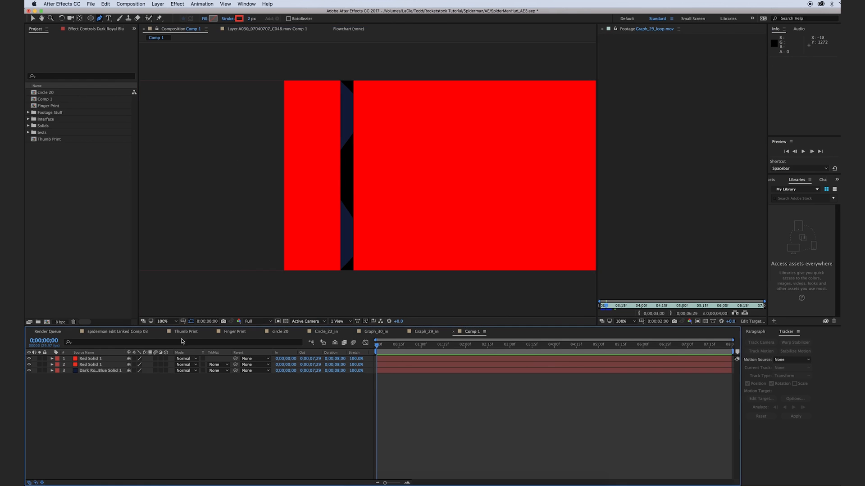
- Delete both red guide solids from the composition
{"action": "left_click", "coordinate": [97, 359]}
{"action": "left_click", "coordinate": [95, 364], "text": "shift"}
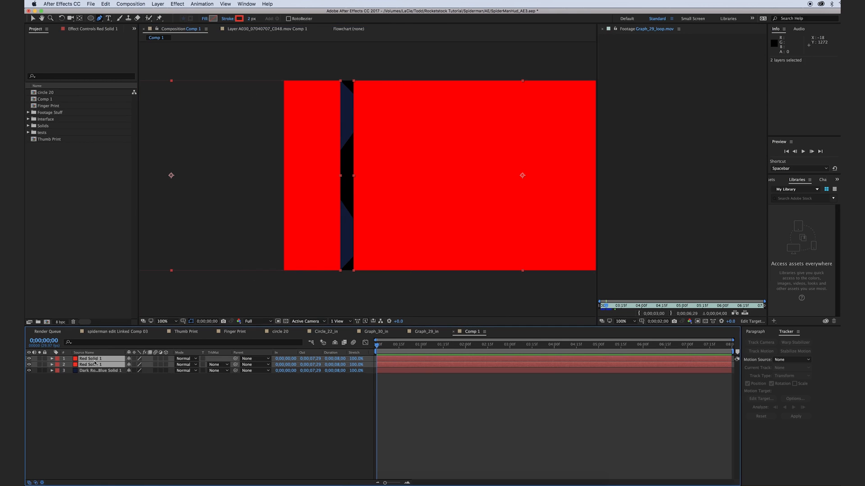
{"action": "key", "text": "Delete"}
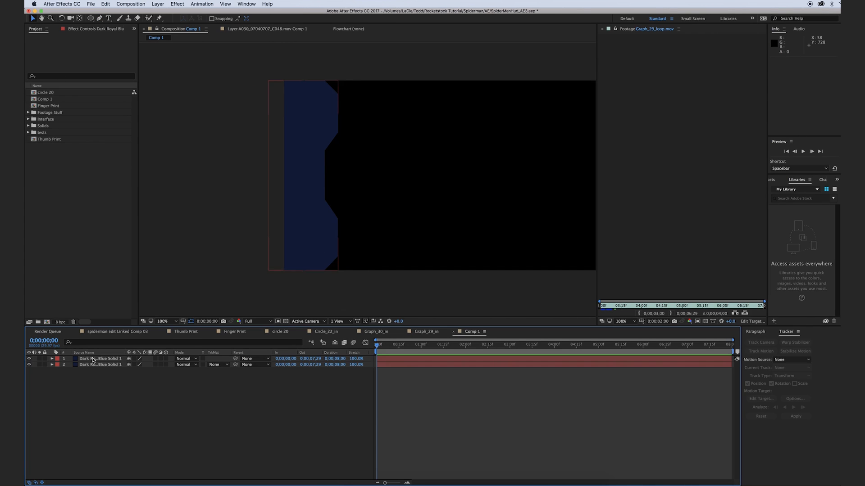
- Recolor the upper dark blue solid to pale royal blue, 9FABCA, as a new solid
{"action": "left_click", "coordinate": [100, 359]}
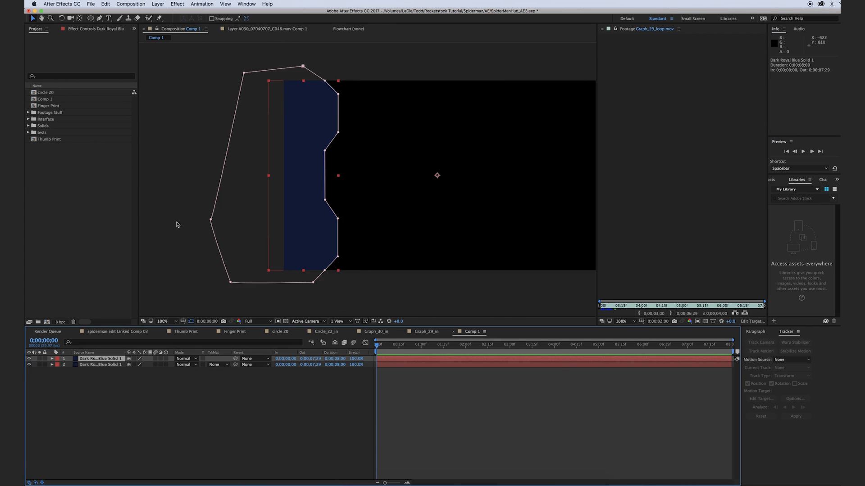
{"action": "left_click", "coordinate": [157, 4]}
{"action": "left_click", "coordinate": [169, 18]}
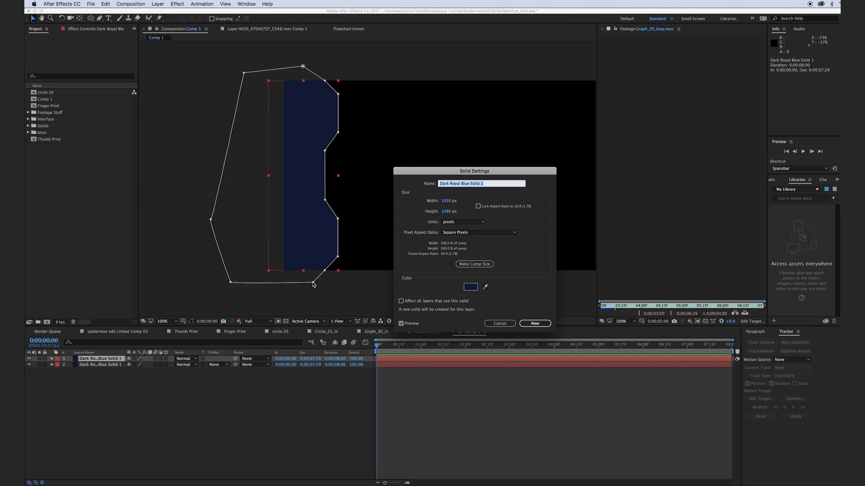
{"action": "left_click", "coordinate": [472, 288]}
{"action": "left_click", "coordinate": [409, 226]}
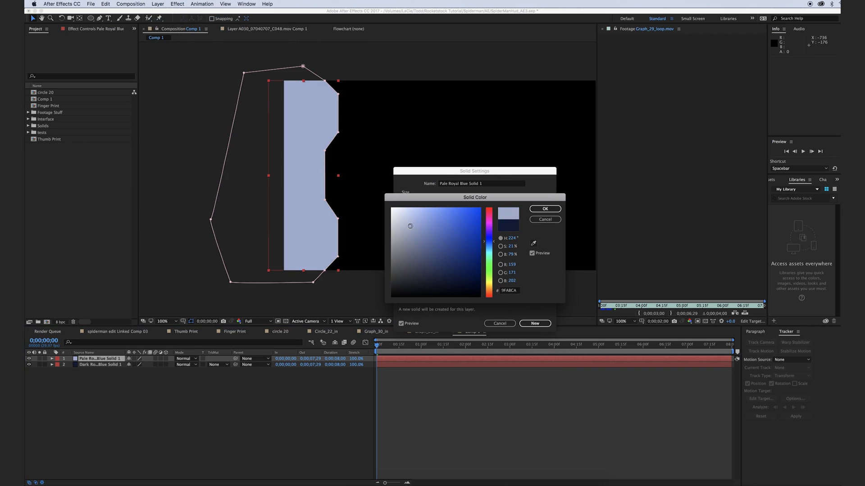
{"action": "left_click", "coordinate": [545, 209]}
{"action": "left_click", "coordinate": [535, 324]}
- Duplicate Mask 1 on the pale blue solid and set the Mask 2 copy to Subtract
{"action": "left_click", "coordinate": [103, 358]}
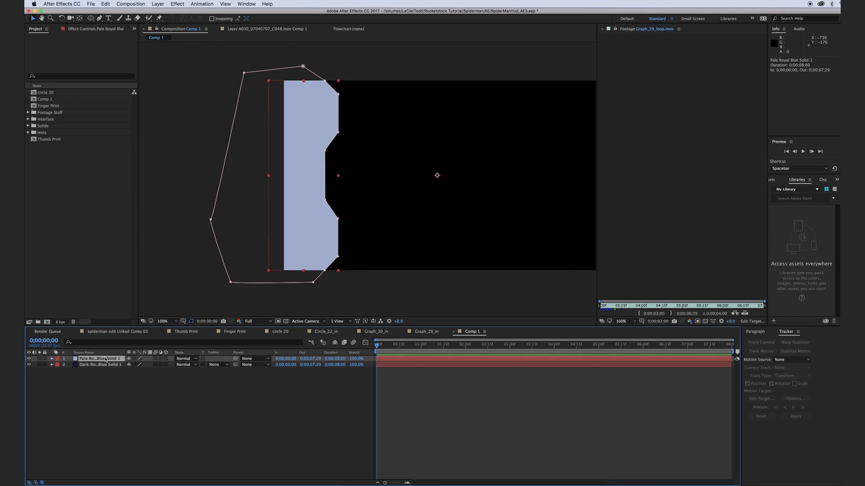
{"action": "key", "text": "n"}
{"action": "key", "text": "m"}
{"action": "left_click", "coordinate": [121, 419]}
{"action": "left_click", "coordinate": [81, 366]}
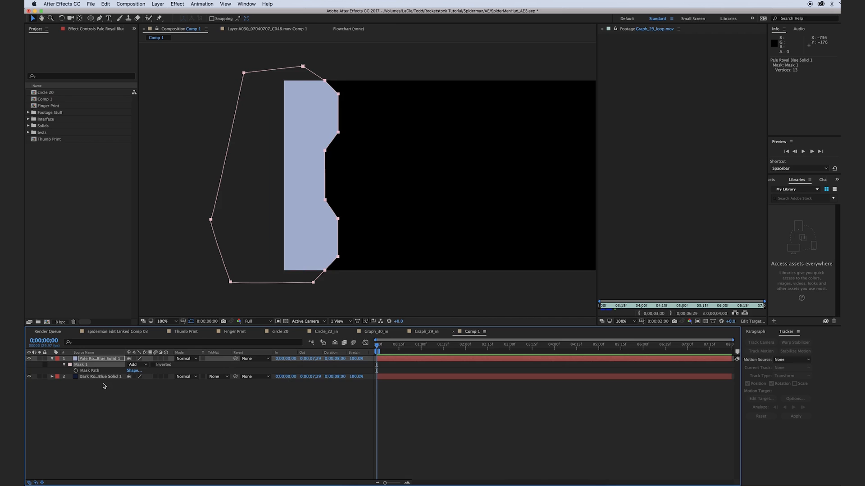
{"action": "key", "text": "super+d"}
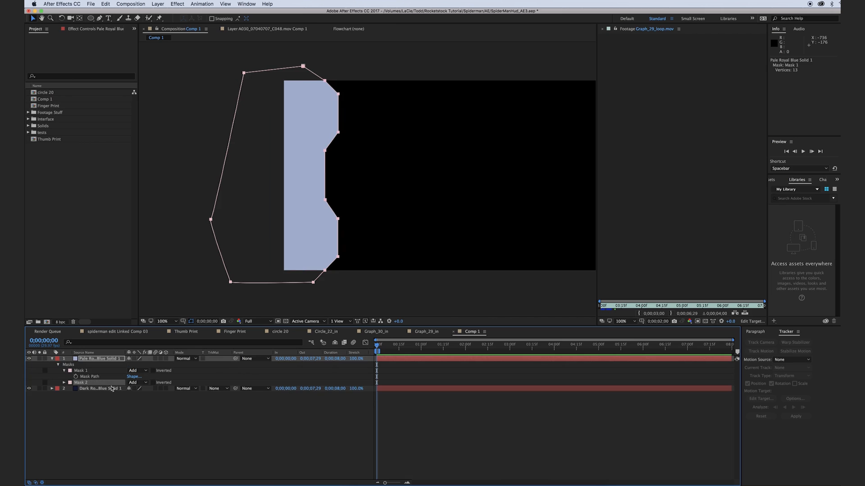
{"action": "left_click", "coordinate": [145, 383]}
{"action": "left_click", "coordinate": [141, 403]}
- Feather Mask 2 of the pale blue solid by 169 pixels
{"action": "left_click", "coordinate": [84, 359]}
{"action": "key", "text": "f"}
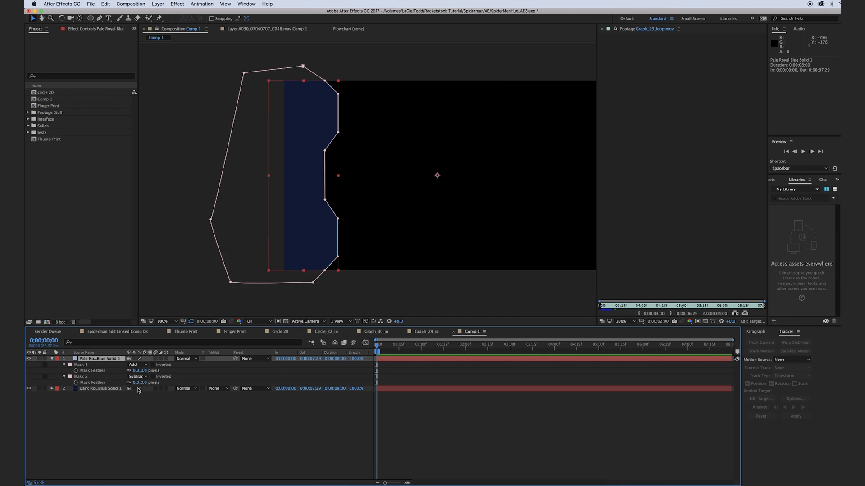
{"action": "left_click_drag", "start_coordinate": [134, 383], "coordinate": [189, 384]}
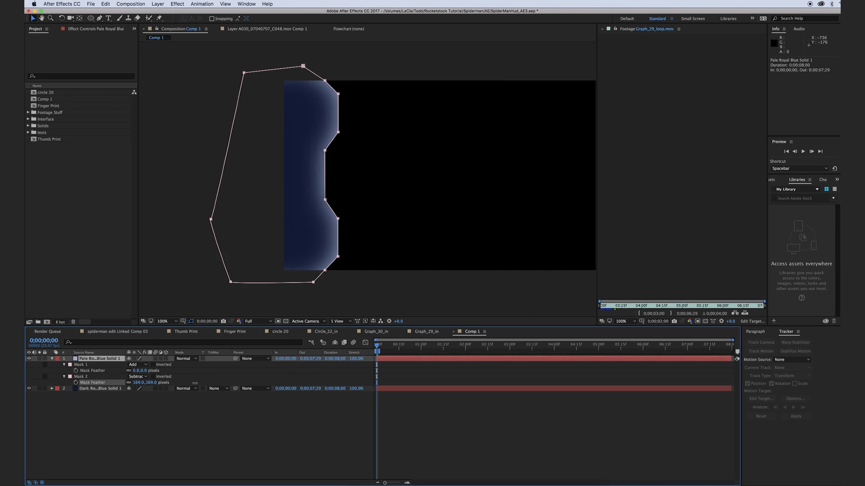
- Set the pale blue solid's blending mode to Add and its opacity to 37%
{"action": "left_click", "coordinate": [186, 358]}
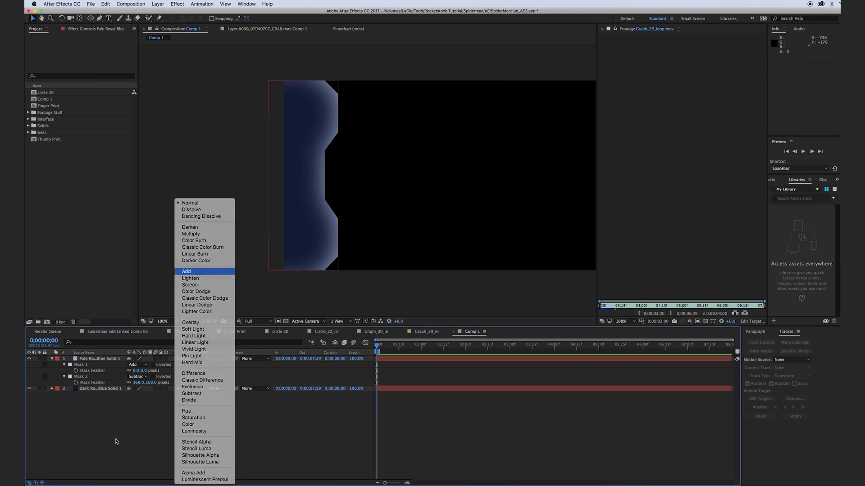
{"action": "key", "text": "Return"}
{"action": "left_click", "coordinate": [98, 359]}
{"action": "key", "text": "t"}
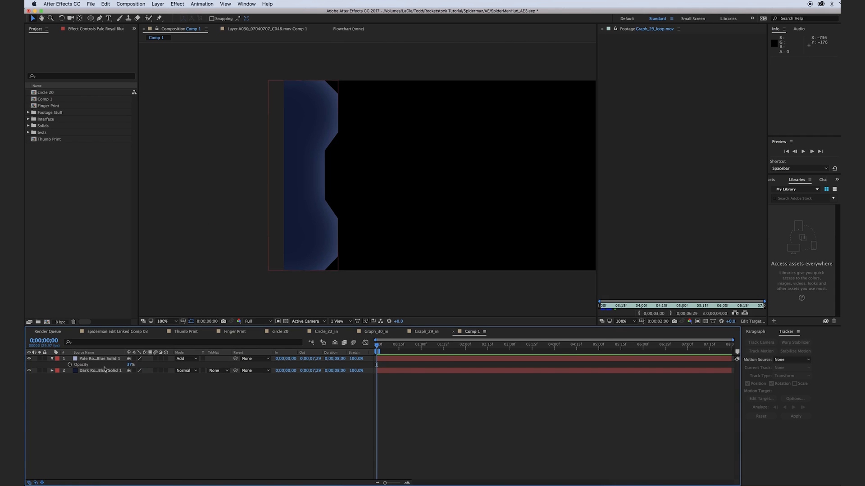
- Duplicate the pale blue solid and nudge the copy slightly to the right
{"action": "left_click", "coordinate": [105, 360]}
{"action": "key", "text": "super+d"}
{"action": "key", "text": "Right"}
{"action": "key", "text": "Right"}
{"action": "left_click", "coordinate": [107, 425]}
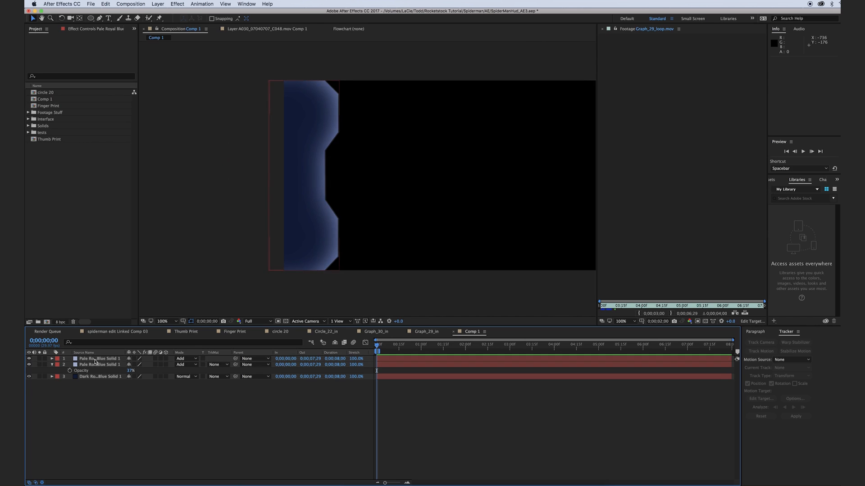
- Set the Mask 2 feather of the top pale blue solid to 0 pixels
{"action": "left_click", "coordinate": [96, 359]}
{"action": "key", "text": "m"}
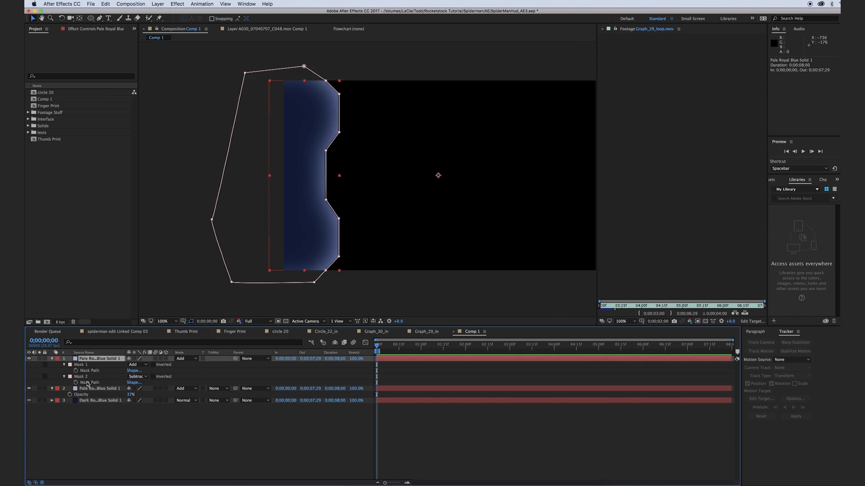
{"action": "key", "text": "m"}
{"action": "key", "text": "m"}
{"action": "left_click", "coordinate": [139, 406]}
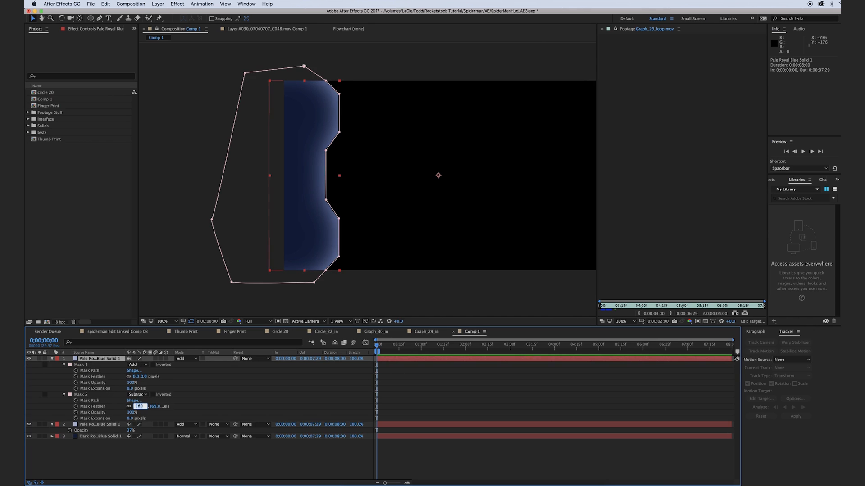
{"action": "type", "text": "0"}
{"action": "key", "text": "Return"}
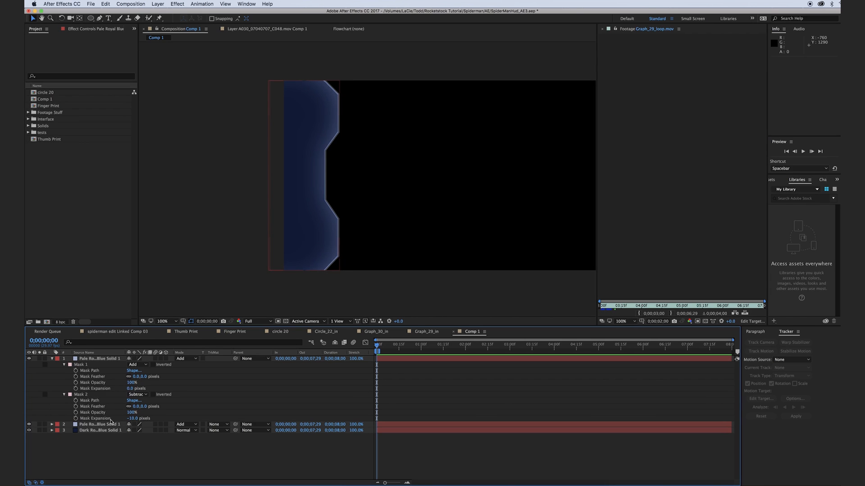
- Compare the panel with the top solid hidden and shown, and set that solid's Mask 2 expansion to -16 pixels
{"action": "left_click", "coordinate": [29, 358]}
{"action": "left_click", "coordinate": [28, 359]}
{"action": "left_click_drag", "start_coordinate": [133, 418], "coordinate": [130, 419]}
{"action": "left_click", "coordinate": [135, 464]}
- Apply the Stylize Glow effect to the top pale blue solid and collapse its properties
{"action": "left_click", "coordinate": [105, 359]}
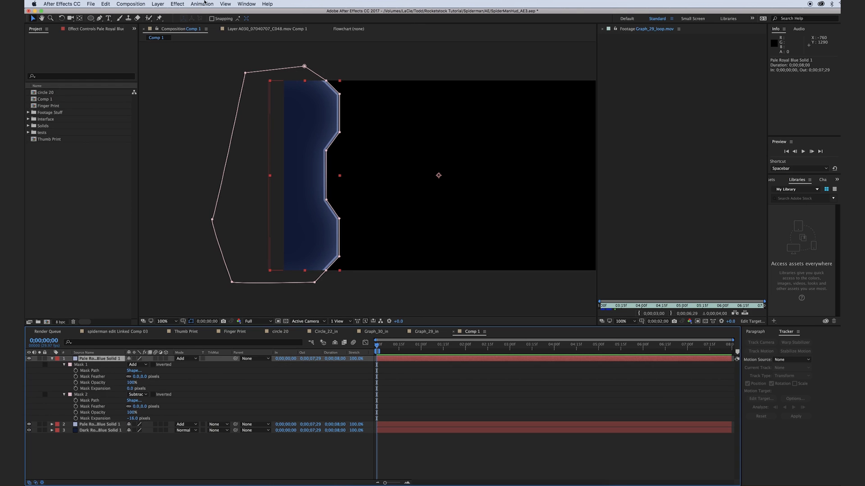
{"action": "left_click", "coordinate": [173, 4]}
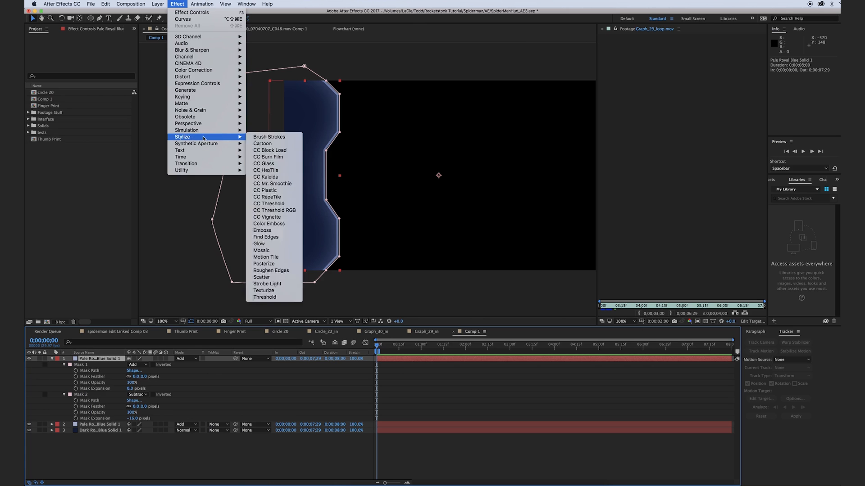
{"action": "mouse_move", "coordinate": [228, 137]}
{"action": "left_click", "coordinate": [297, 244]}
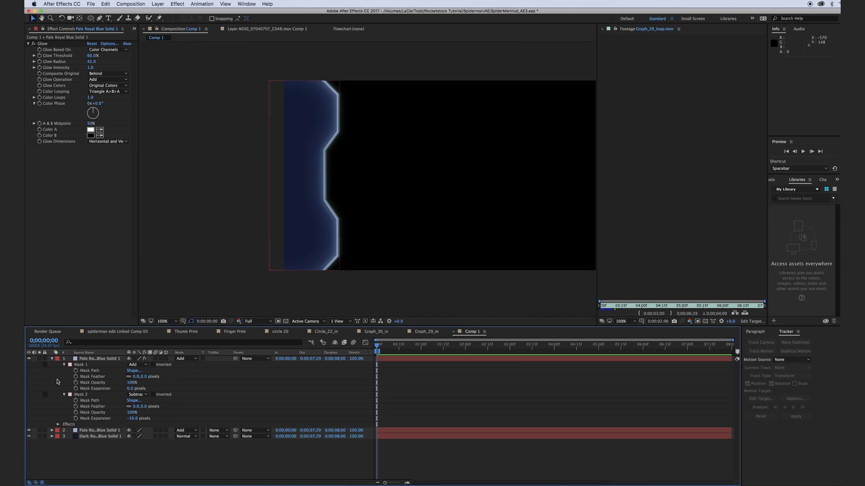
{"action": "left_click", "coordinate": [52, 359]}
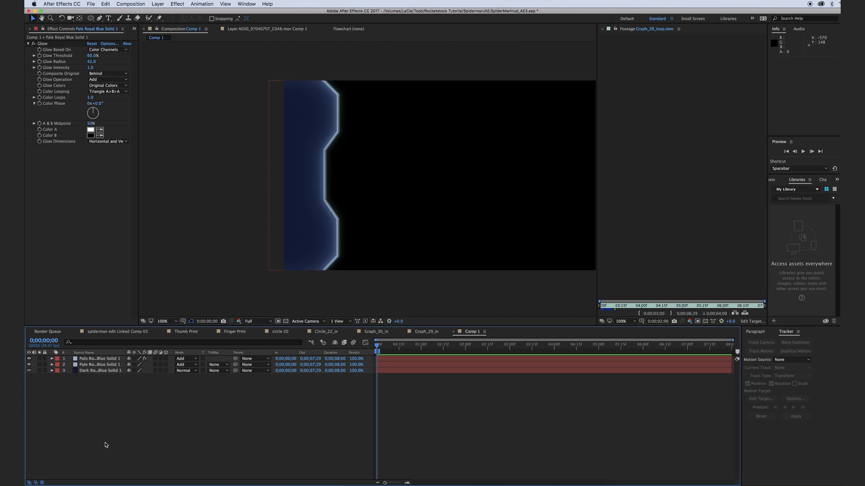
- Duplicate all three panel solids and shift the copies left to form a second, inner edge line
{"action": "left_click_drag", "start_coordinate": [101, 472], "coordinate": [91, 364]}
{"action": "key", "text": "ctrl+d"}
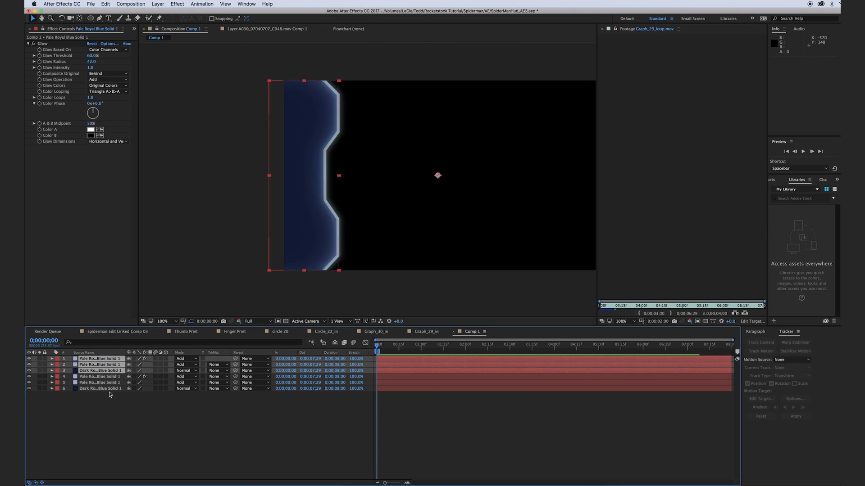
{"action": "left_click_drag", "start_coordinate": [309, 245], "coordinate": [293, 245]}
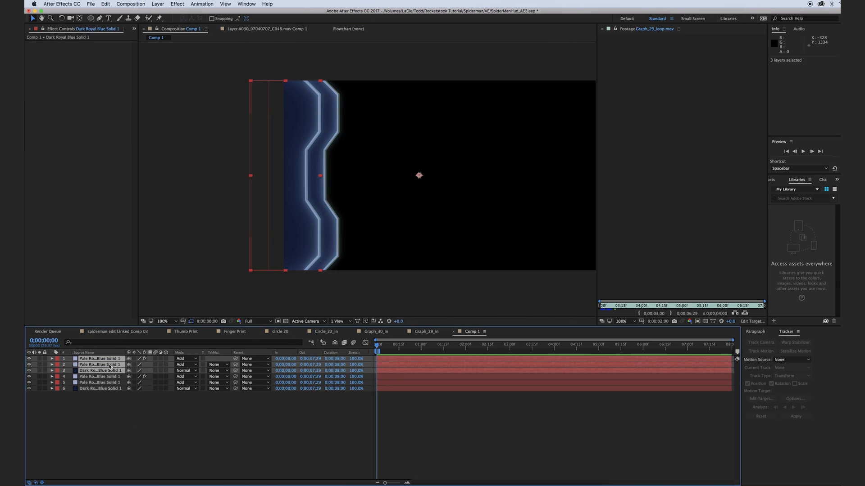
- Turn the three copies red with Hue/Saturation (hue 140°, saturation 38, lightness -31) and set the second layer's opacity to 18%
{"action": "left_click", "coordinate": [177, 4]}
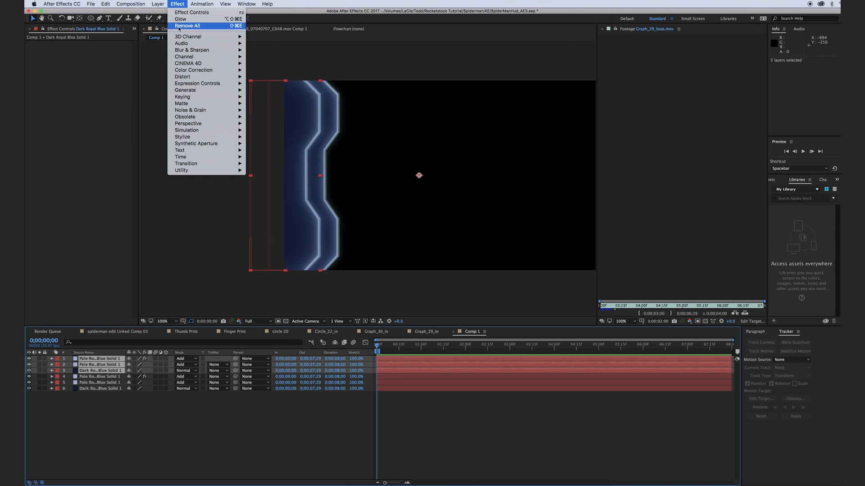
{"action": "mouse_move", "coordinate": [204, 70]}
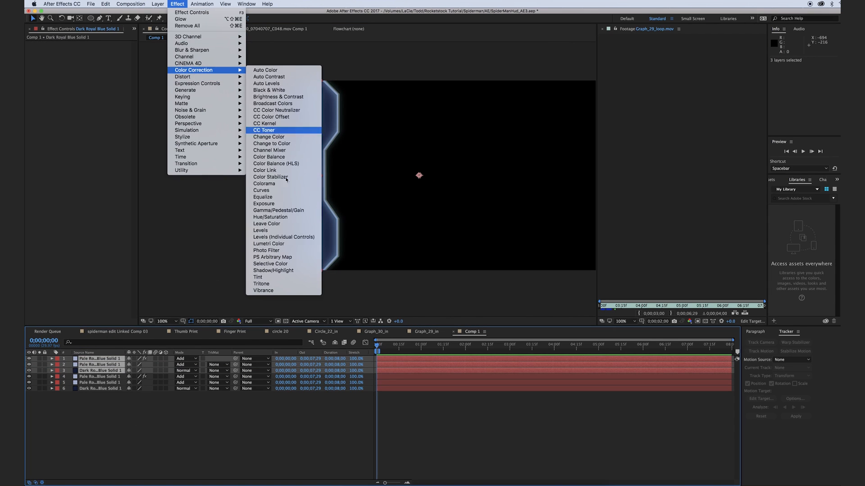
{"action": "left_click", "coordinate": [276, 218]}
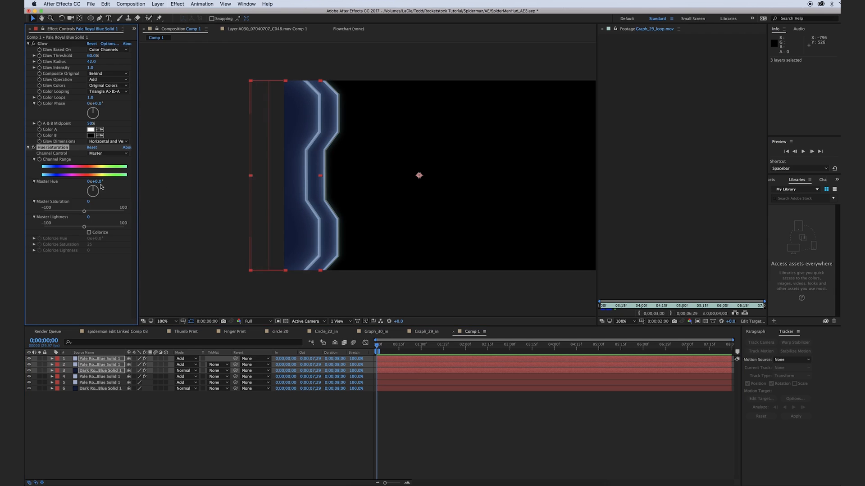
{"action": "left_click_drag", "start_coordinate": [99, 181], "coordinate": [122, 182]}
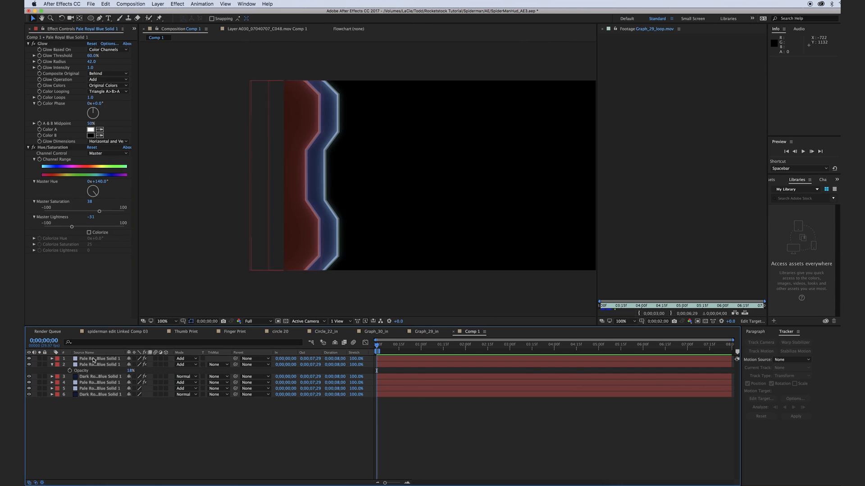
- Set the top red copy's Mask 2 expansion to -12 pixels and its Master Lightness to -15
{"action": "left_click", "coordinate": [93, 358]}
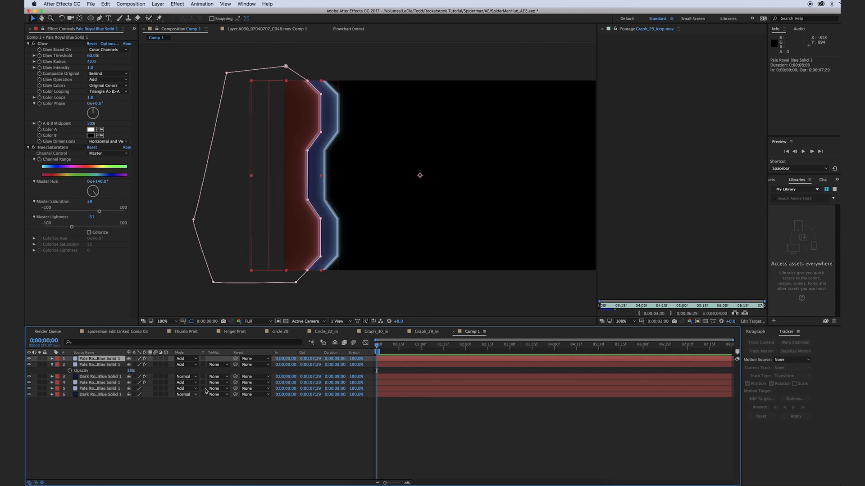
{"action": "key", "text": "m"}
{"action": "key", "text": "m"}
{"action": "key", "text": "m"}
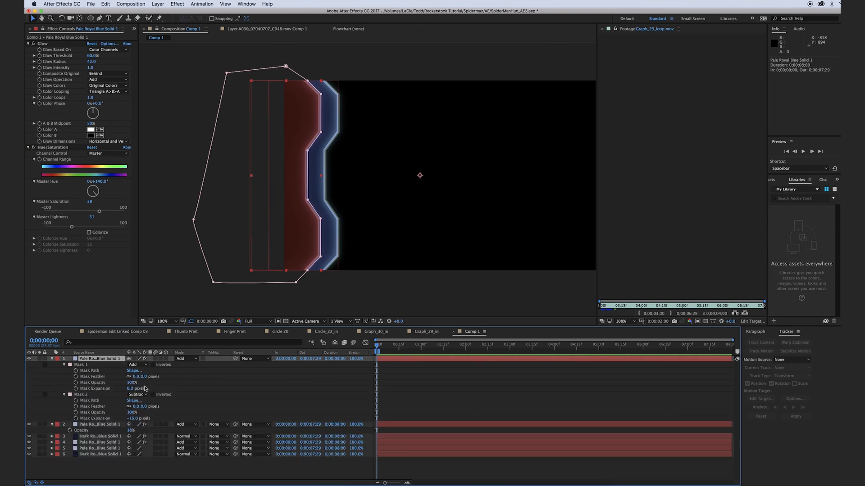
{"action": "left_click_drag", "start_coordinate": [132, 419], "coordinate": [134, 418]}
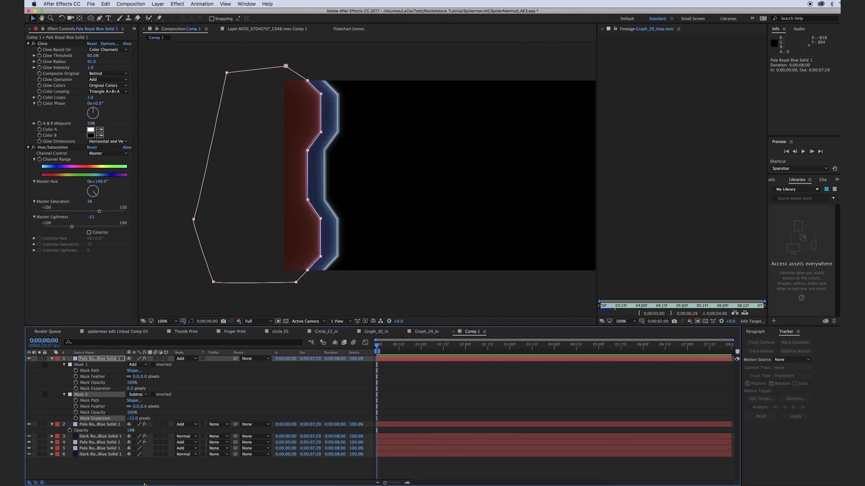
{"action": "left_click", "coordinate": [133, 418]}
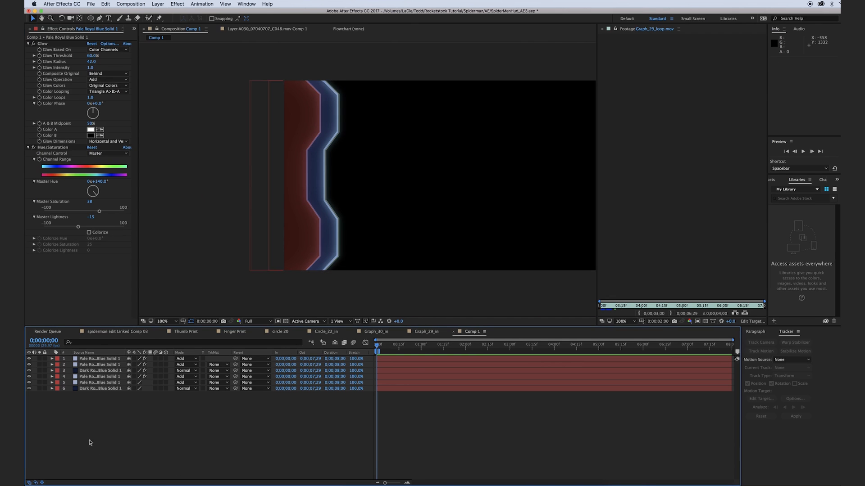
- Pre-compose all six panel solids into a new composition named "frame side"
{"action": "left_click_drag", "start_coordinate": [97, 425], "coordinate": [93, 355]}
{"action": "left_click", "coordinate": [112, 436]}
{"action": "right_click", "coordinate": [96, 369]}
{"action": "left_click", "coordinate": [133, 427]}
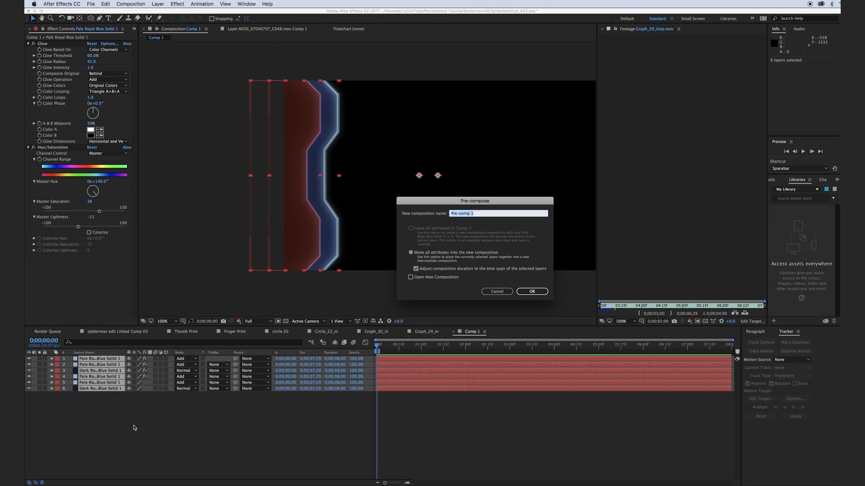
{"action": "type", "text": "frame side"}
{"action": "key", "text": "Return"}
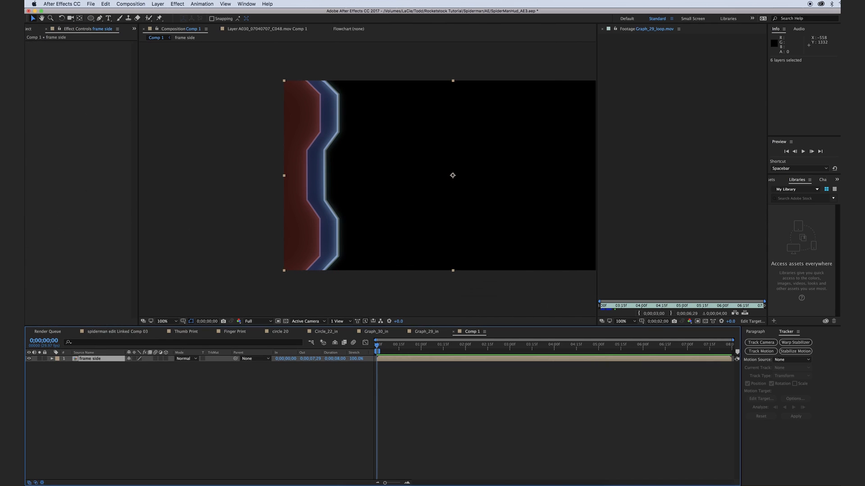
- Duplicate the frame side layer and rotate the copy 180° to form the opposite side panel
{"action": "left_click", "coordinate": [90, 359]}
{"action": "key", "text": "super+d"}
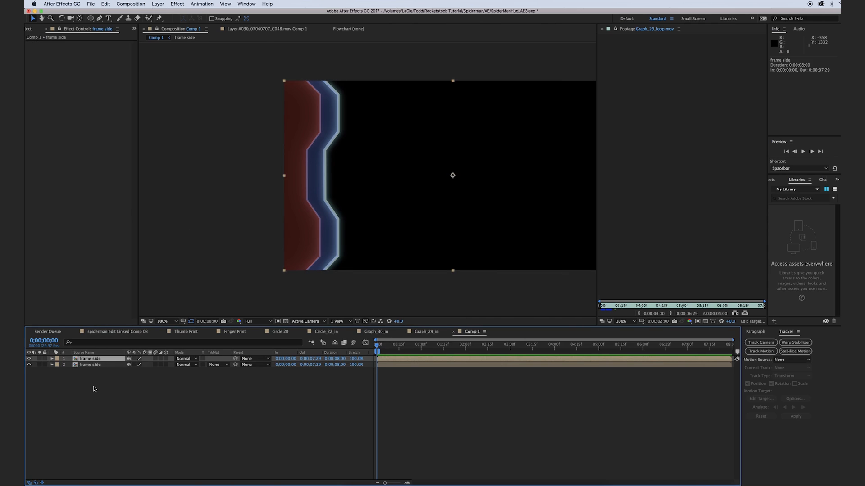
{"action": "key", "text": "r"}
{"action": "left_click", "coordinate": [139, 365]}
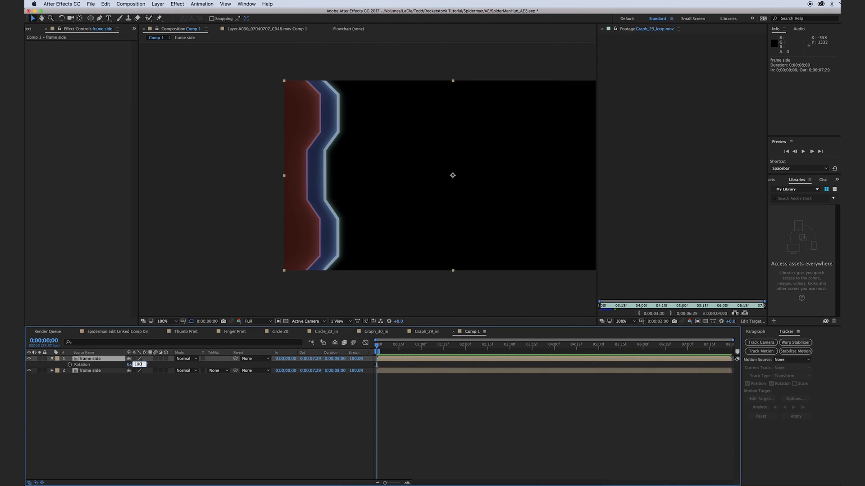
{"action": "type", "text": "180"}
{"action": "key", "text": "Return"}
- Preview Grid_10_loop.mov from the Interface footage's Grids folder and widen the footage viewer
{"action": "key", "text": "super+0"}
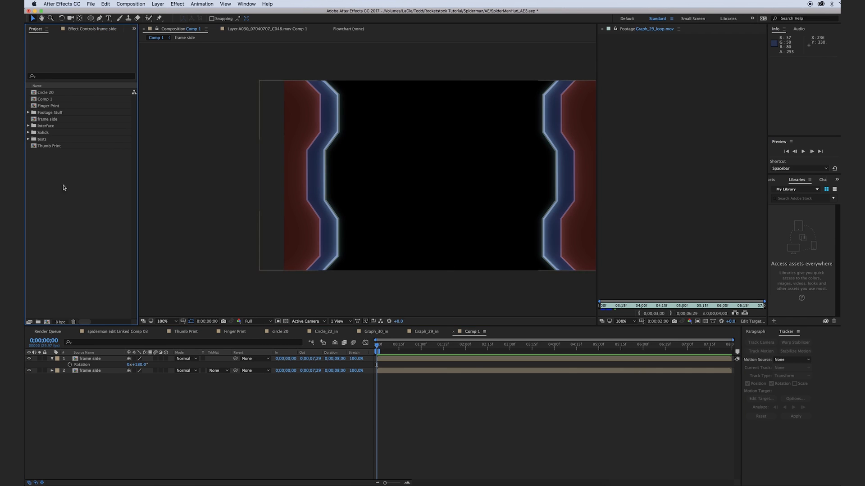
{"action": "left_click", "coordinate": [27, 125]}
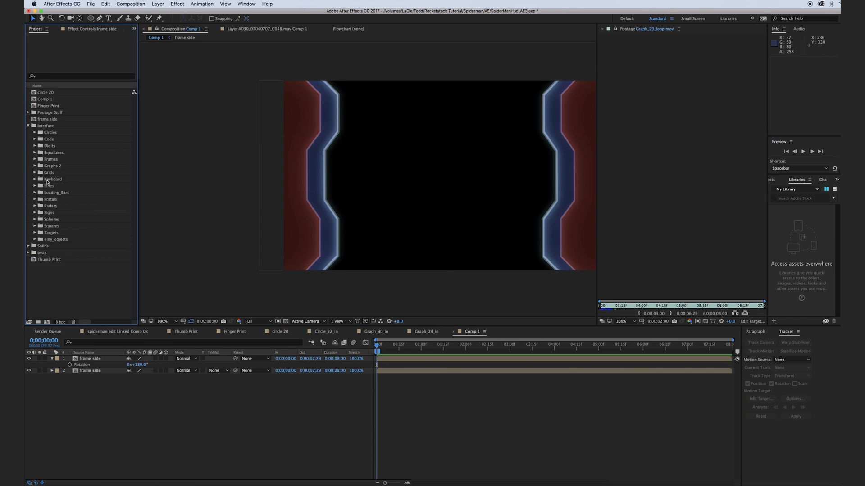
{"action": "left_click", "coordinate": [34, 173]}
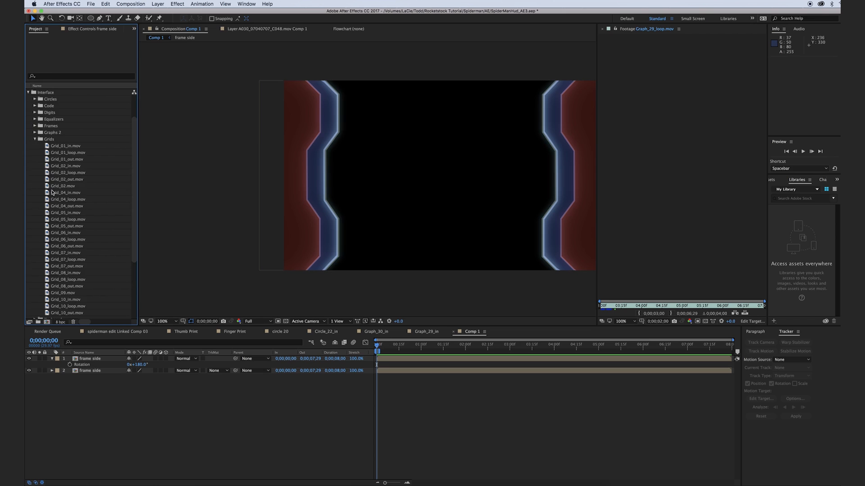
{"action": "scroll", "coordinate": [56, 295], "scroll_direction": "down", "scroll_amount": 3}
{"action": "double_click", "coordinate": [47, 267]}
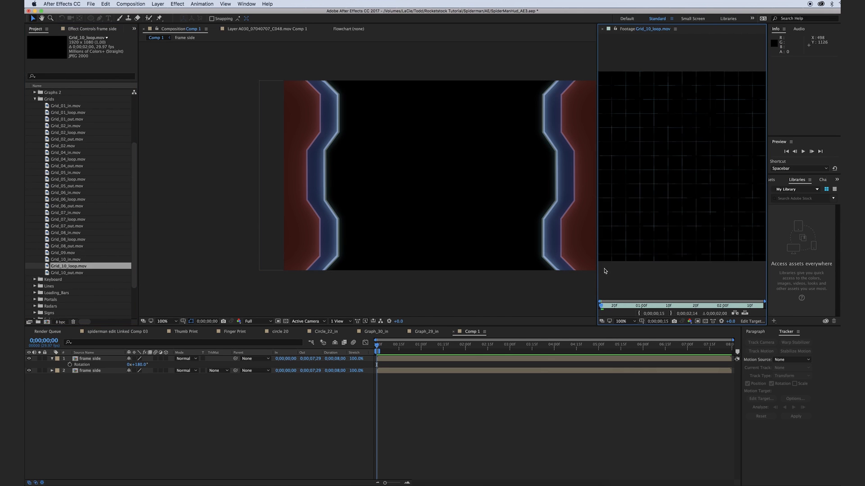
{"action": "left_click_drag", "start_coordinate": [597, 270], "coordinate": [560, 266]}
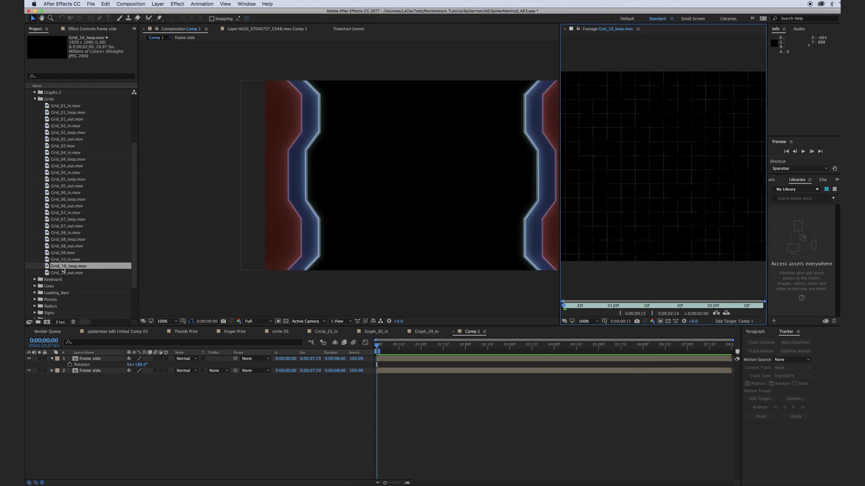
- Set Grid_10_loop.mov to loop 99 times, add it to Comp 1 beneath both frame side layers, and fit the composition in view
{"action": "right_click", "coordinate": [57, 268]}
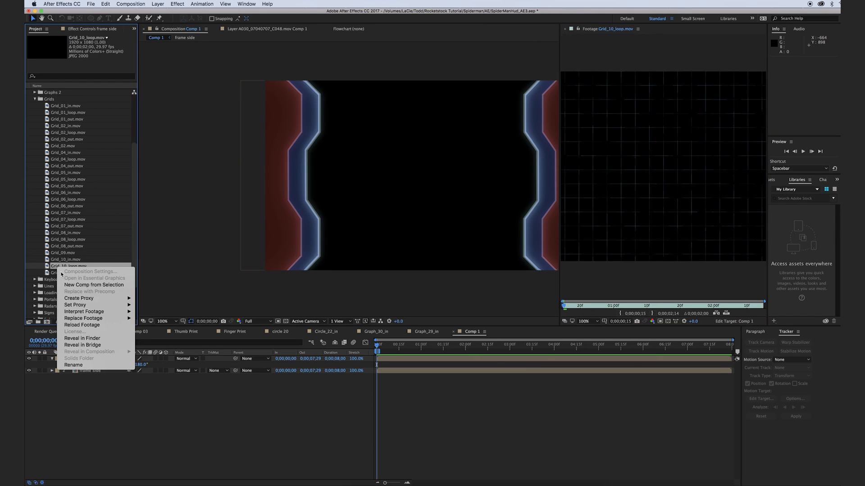
{"action": "mouse_move", "coordinate": [104, 312]}
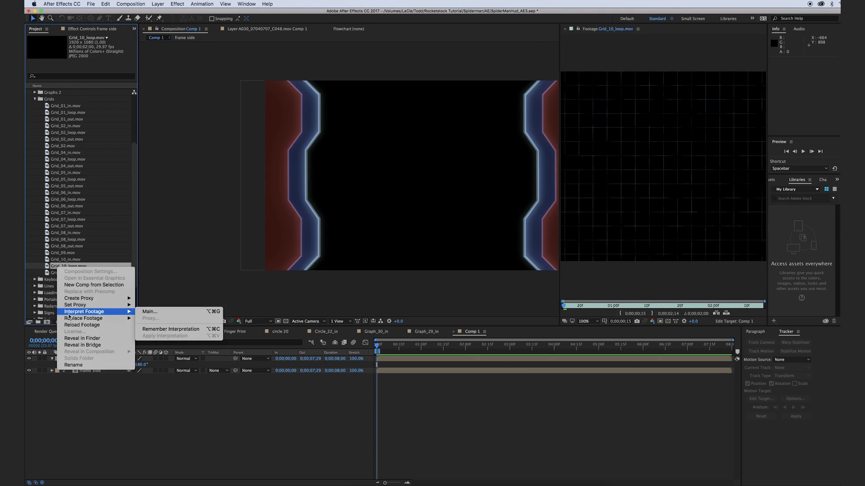
{"action": "left_click", "coordinate": [221, 314]}
{"action": "double_click", "coordinate": [469, 356]}
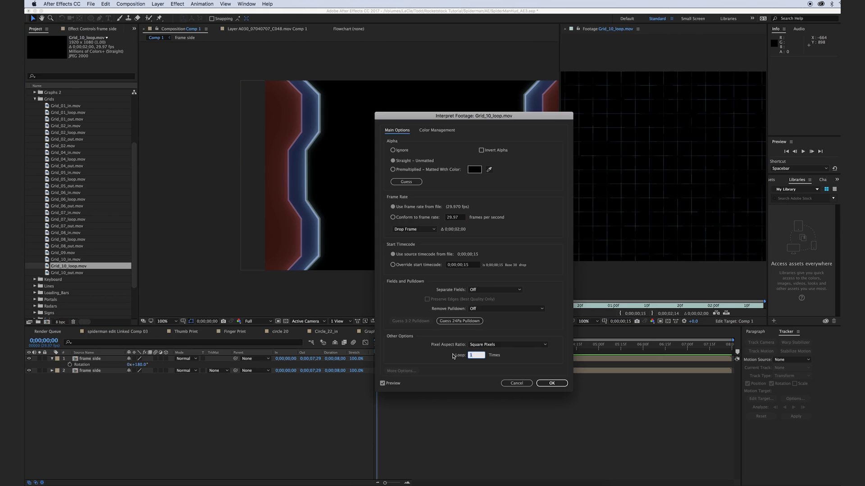
{"action": "type", "text": "99"}
{"action": "key", "text": "Return"}
{"action": "left_click_drag", "start_coordinate": [76, 266], "coordinate": [96, 459]}
{"action": "key", "text": "shift+slash"}
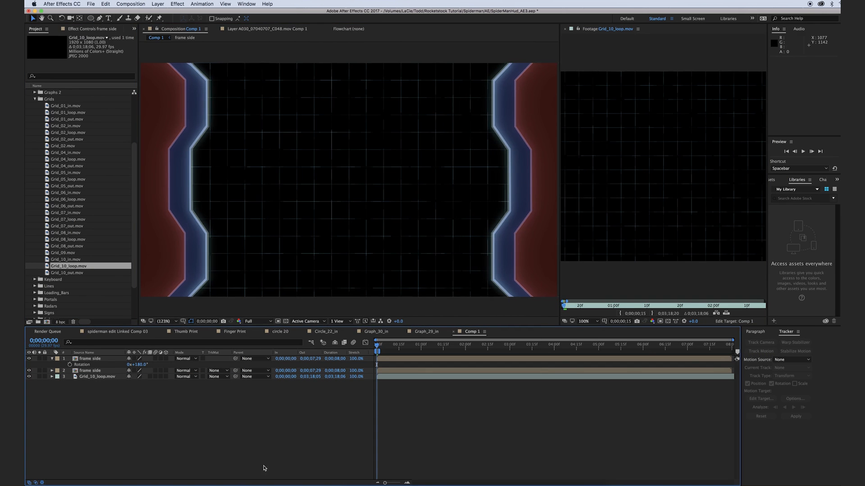
- Collapse the Grids folder and browse the clips in the Graphs 2 folder of the Interface footage
{"action": "left_click", "coordinate": [35, 99]}
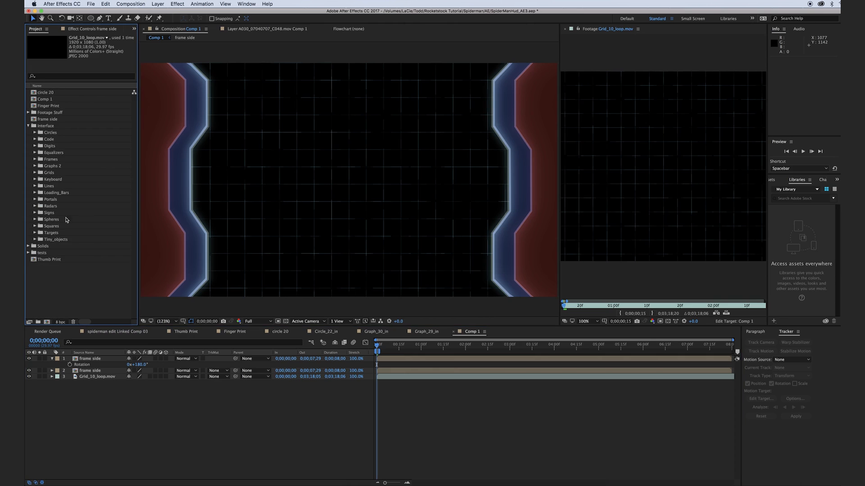
{"action": "left_click", "coordinate": [33, 165]}
{"action": "scroll", "coordinate": [52, 259], "scroll_direction": "down", "scroll_amount": 5}
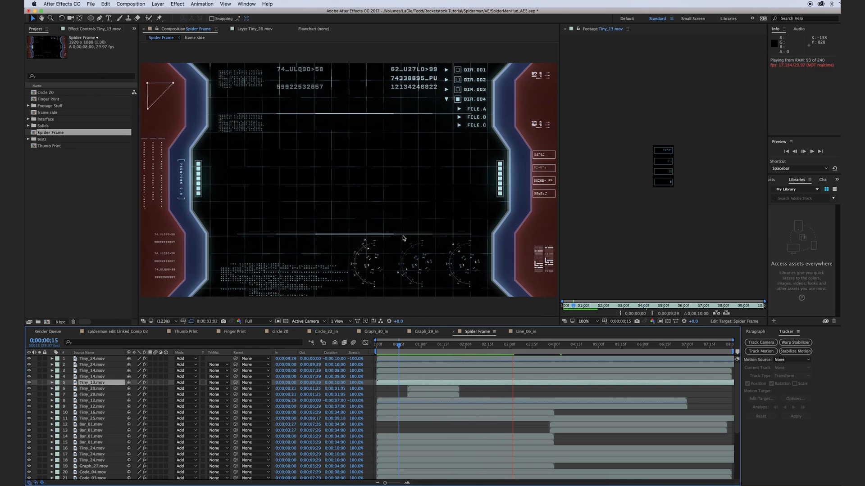
- Preview the Spider Frame composition and add it as the top layer of spiderman edit Linked Comp 03
{"action": "key", "text": "space"}
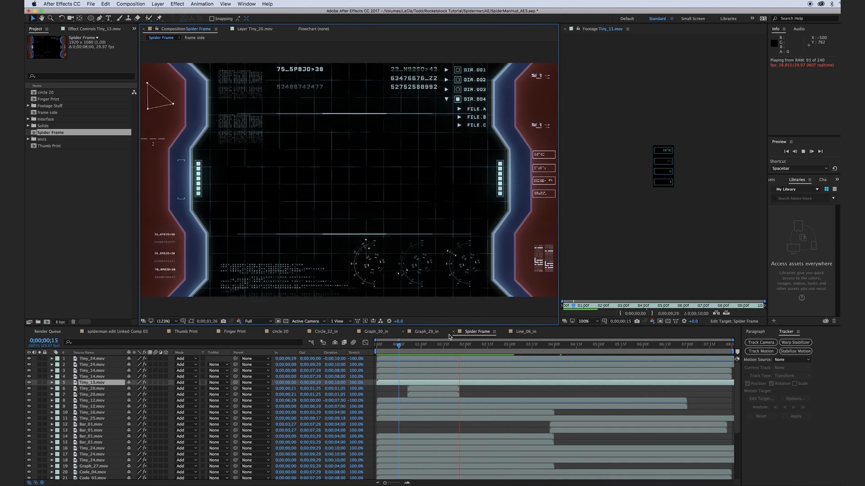
{"action": "key", "text": "space"}
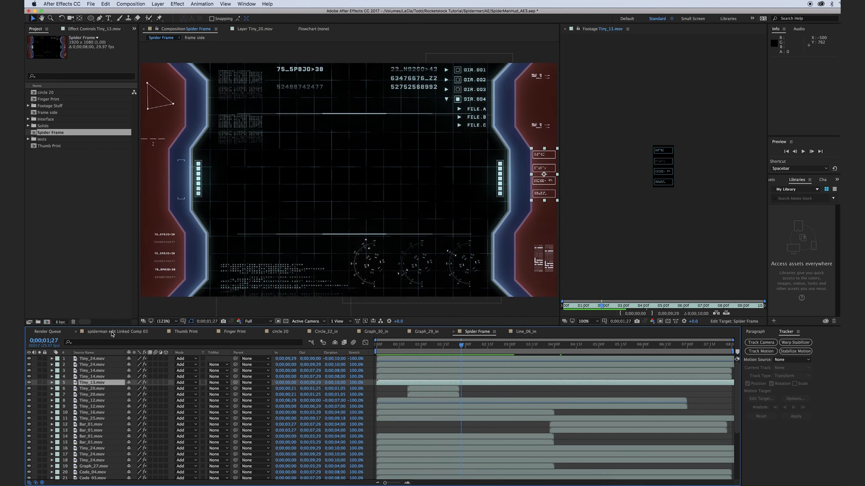
{"action": "left_click", "coordinate": [110, 332]}
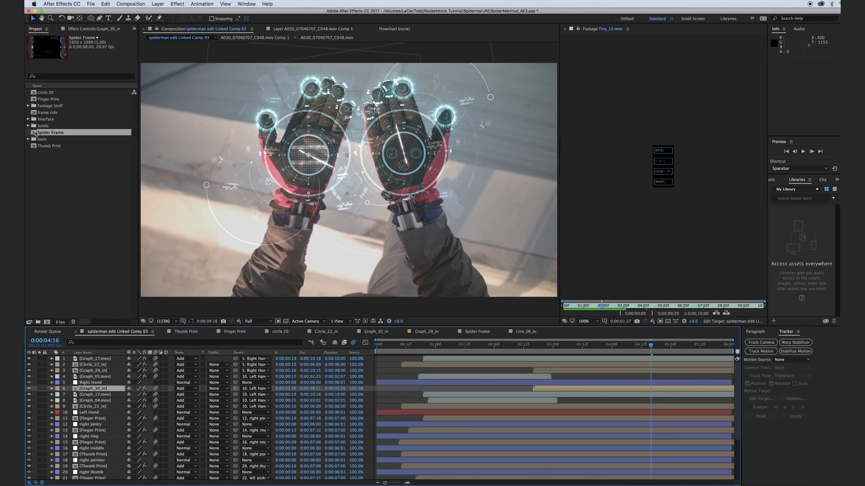
{"action": "left_click_drag", "start_coordinate": [33, 135], "coordinate": [97, 357]}
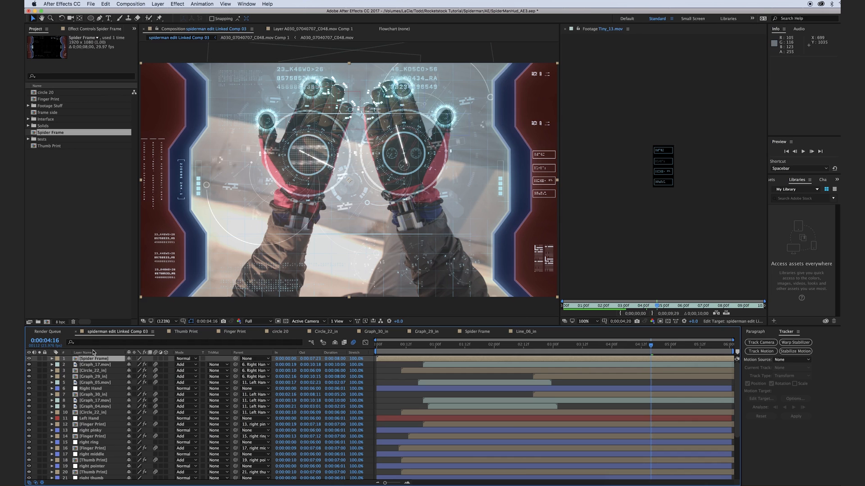
- Apply a Bulge effect to the Spider Frame layer with horizontal radius about 972, vertical radius about 812 and bulge height 0.7
{"action": "left_click", "coordinate": [176, 3]}
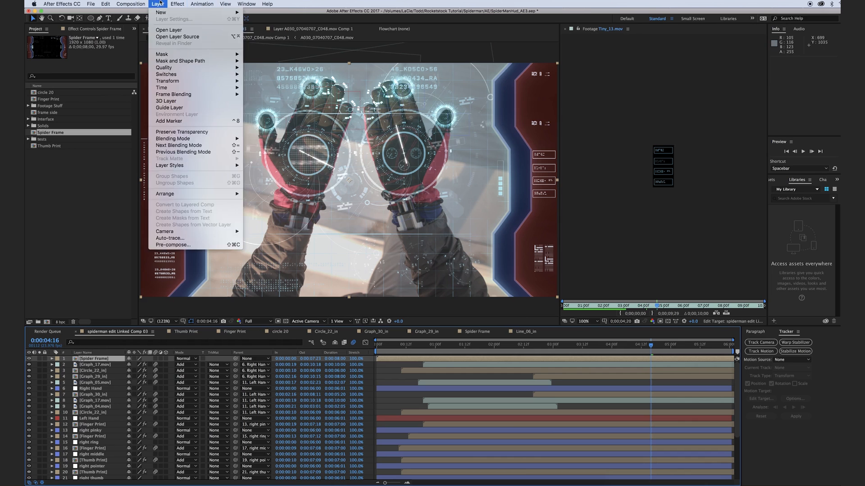
{"action": "mouse_move", "coordinate": [183, 78]}
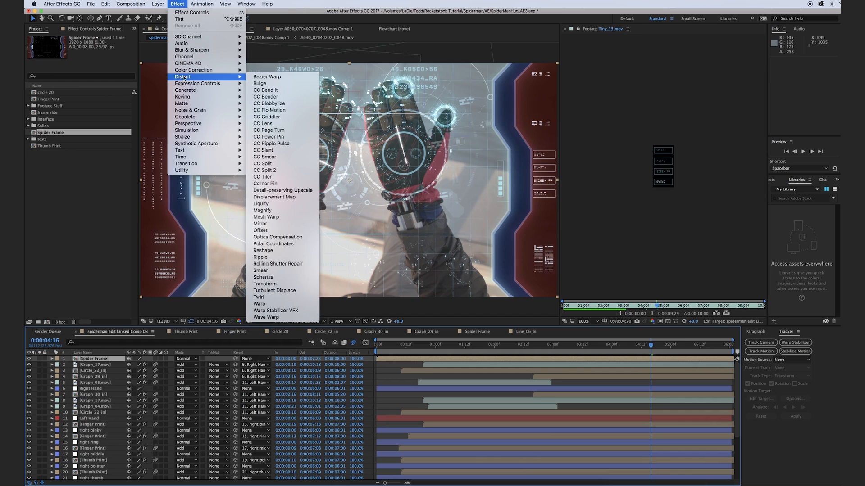
{"action": "left_click", "coordinate": [266, 84]}
{"action": "key", "text": "comma"}
{"action": "key", "text": "comma"}
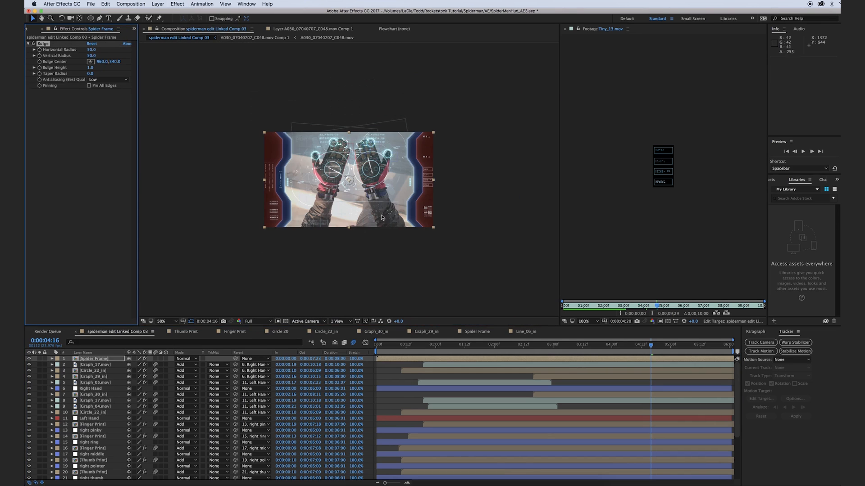
{"action": "left_click_drag", "start_coordinate": [361, 169], "coordinate": [435, 111]}
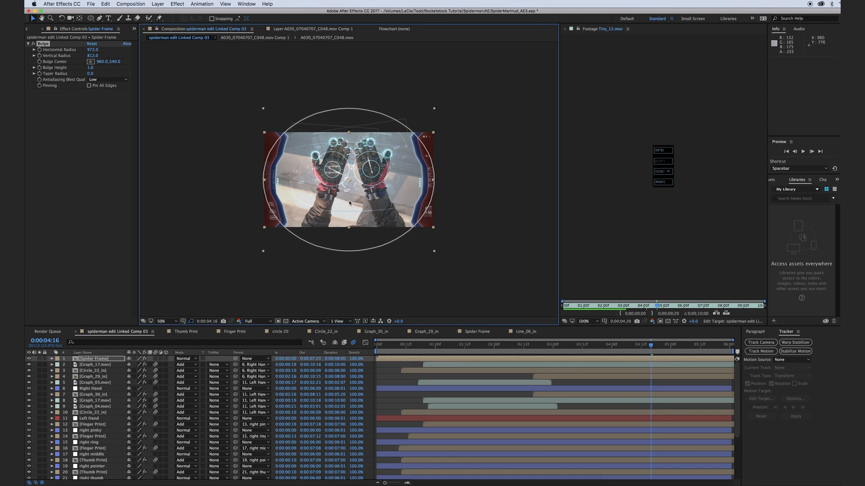
{"action": "key", "text": "slash"}
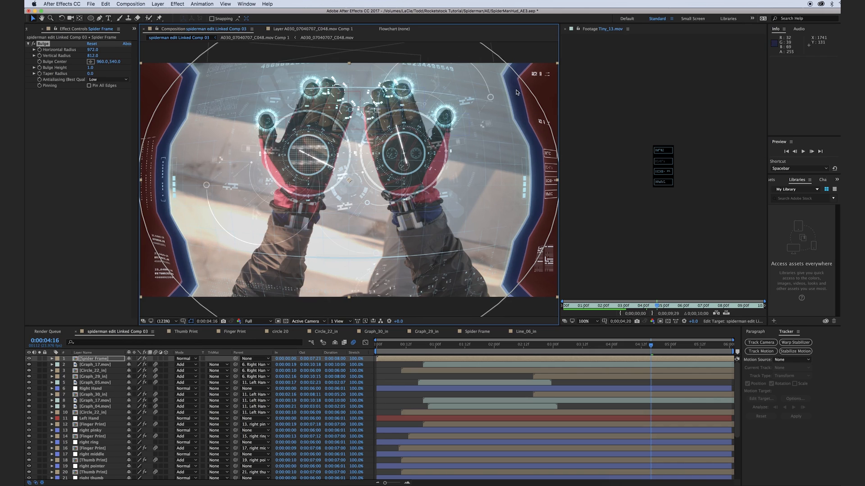
{"action": "left_click_drag", "start_coordinate": [91, 68], "coordinate": [78, 67]}
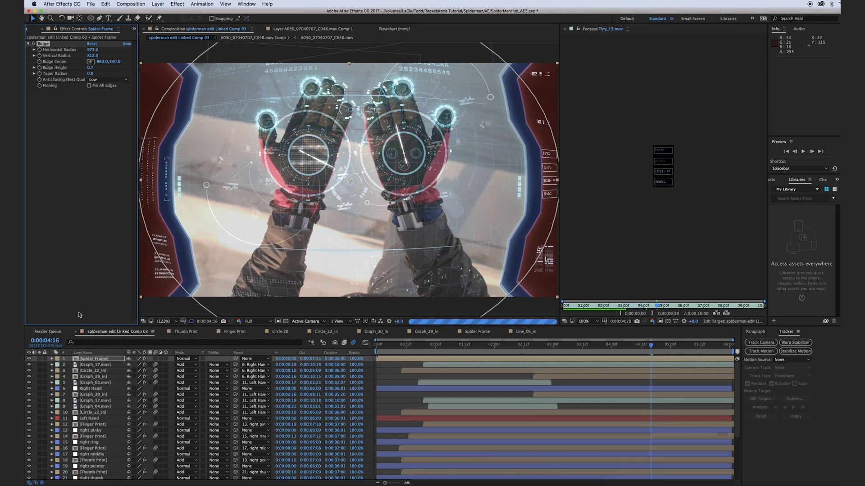
- Apply a Curves effect to the Spider Frame layer and shape a gentle S-curve, darkening the shadows and slightly lifting the highlights
{"action": "left_click", "coordinate": [116, 360]}
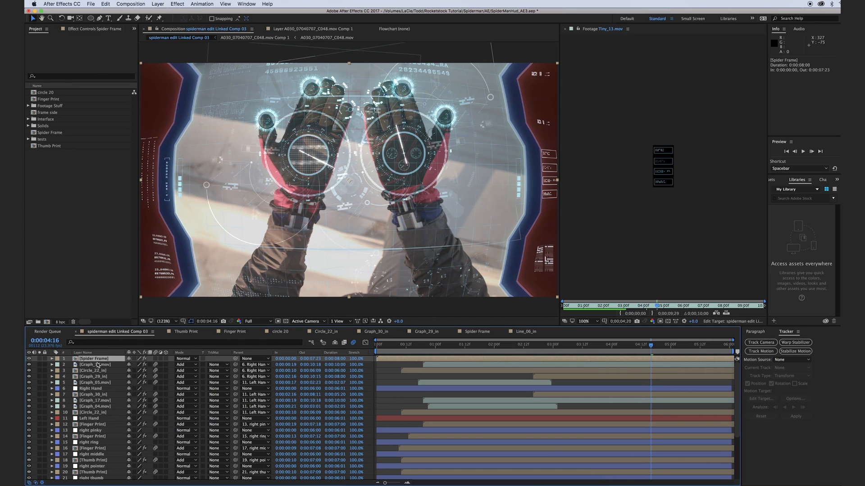
{"action": "left_click", "coordinate": [174, 4]}
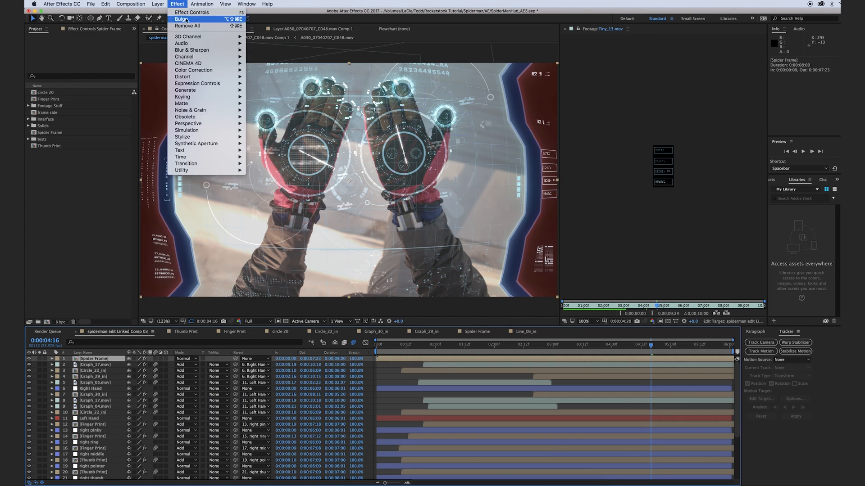
{"action": "mouse_move", "coordinate": [203, 69]}
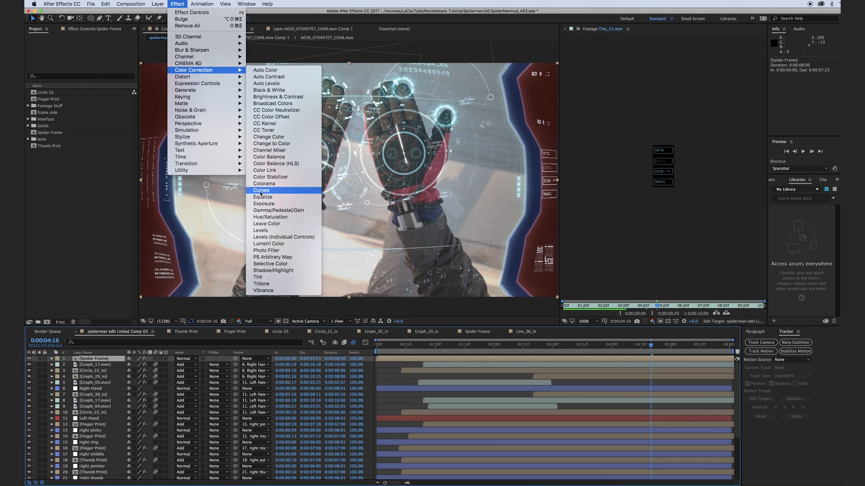
{"action": "left_click", "coordinate": [261, 191]}
{"action": "left_click_drag", "start_coordinate": [60, 190], "coordinate": [64, 191]}
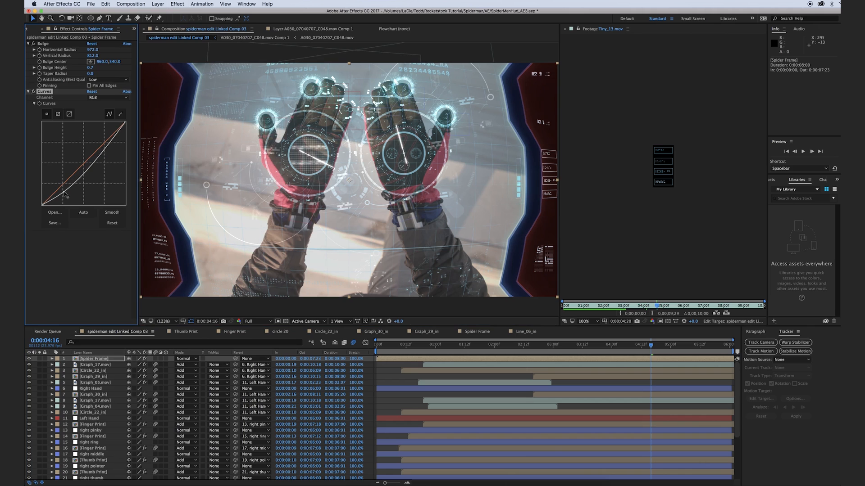
{"action": "left_click_drag", "start_coordinate": [106, 149], "coordinate": [103, 144]}
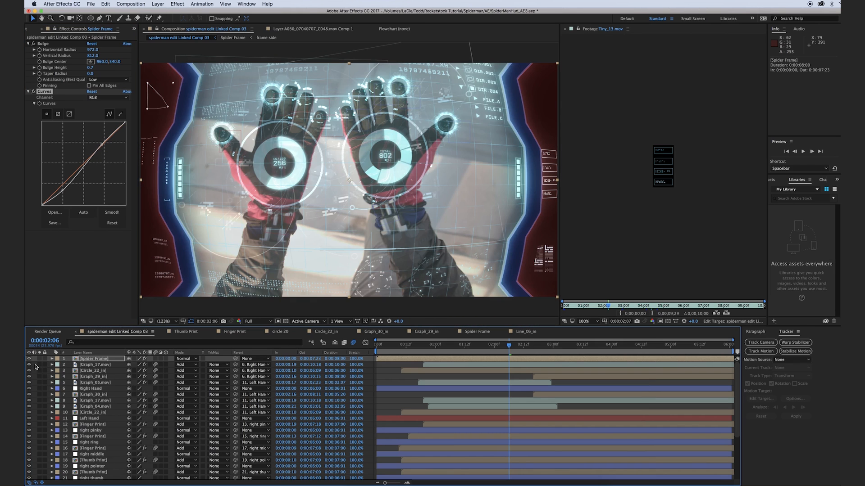
- Add an adjustment layer above Spider Frame, apply a Curves effect to it and adjust the curve
{"action": "right_click", "coordinate": [36, 367]}
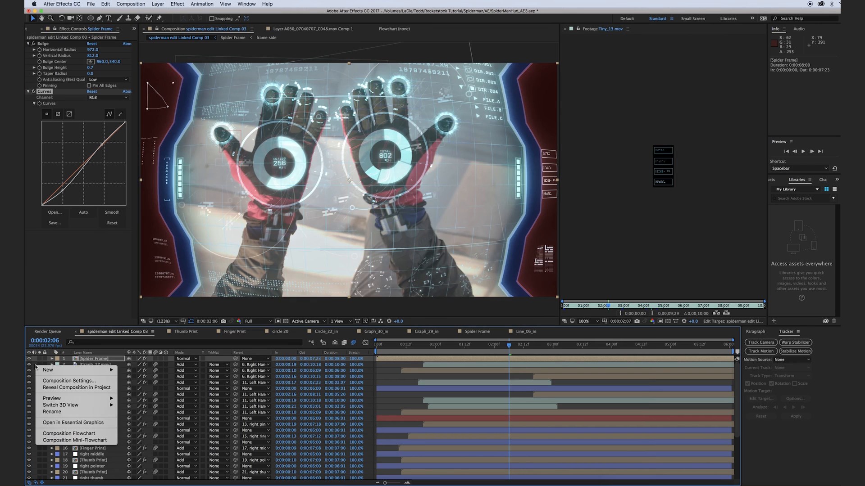
{"action": "mouse_move", "coordinate": [39, 370]}
{"action": "left_click", "coordinate": [150, 422]}
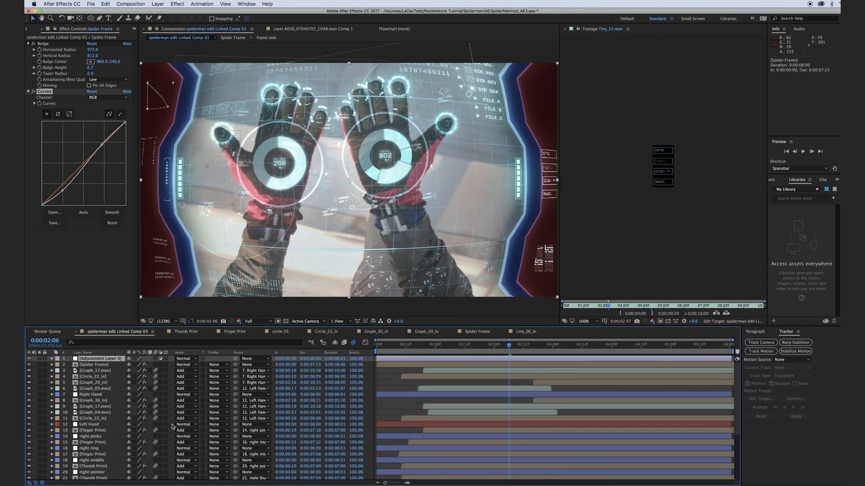
{"action": "left_click", "coordinate": [177, 4]}
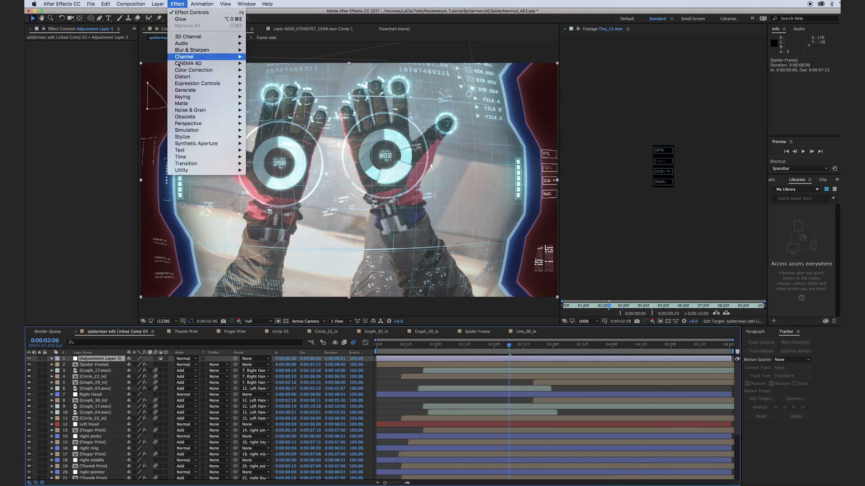
{"action": "mouse_move", "coordinate": [198, 69]}
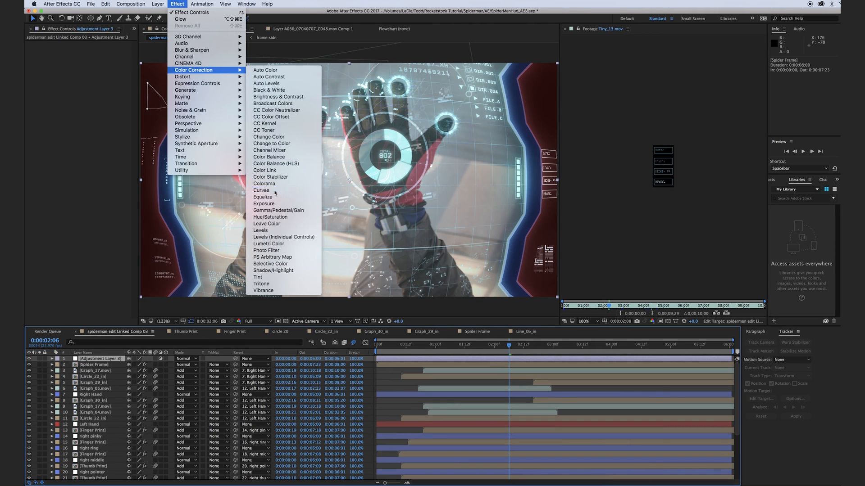
{"action": "left_click", "coordinate": [261, 190]}
{"action": "left_click_drag", "start_coordinate": [59, 141], "coordinate": [66, 135]}
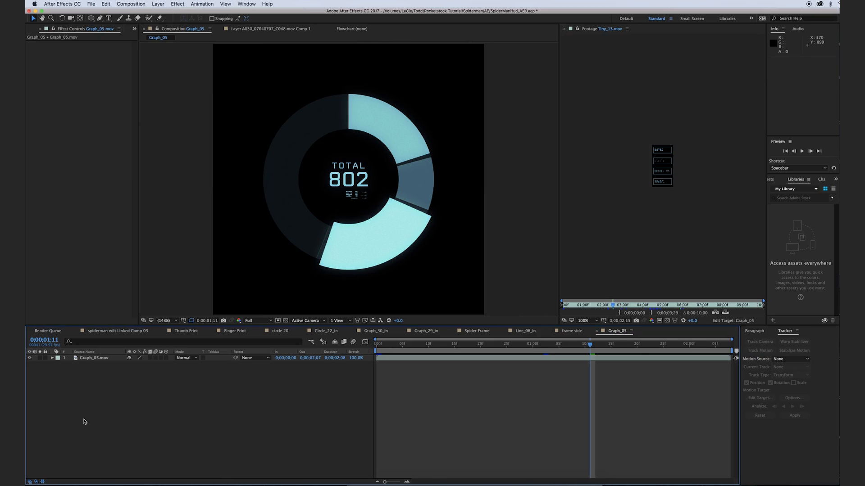
- Try shifting the master hue of Graph_05.mov with a Hue/Saturation effect, and delete the effect
{"action": "left_click", "coordinate": [92, 359]}
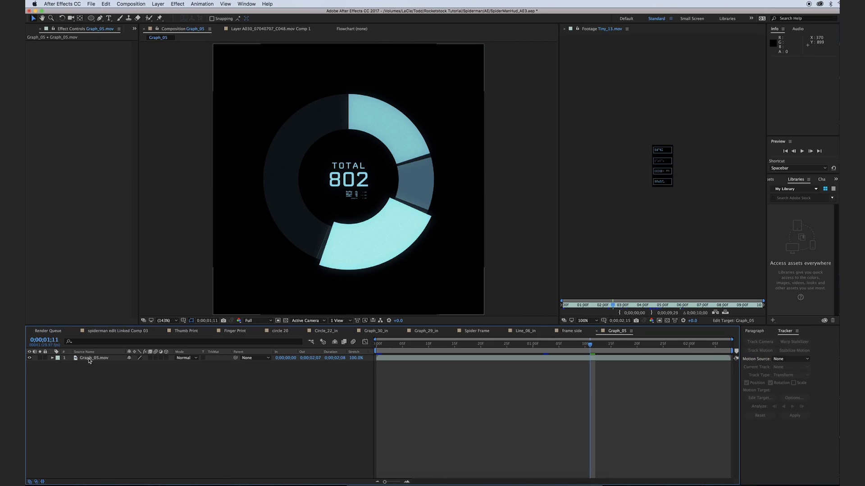
{"action": "left_click", "coordinate": [176, 3]}
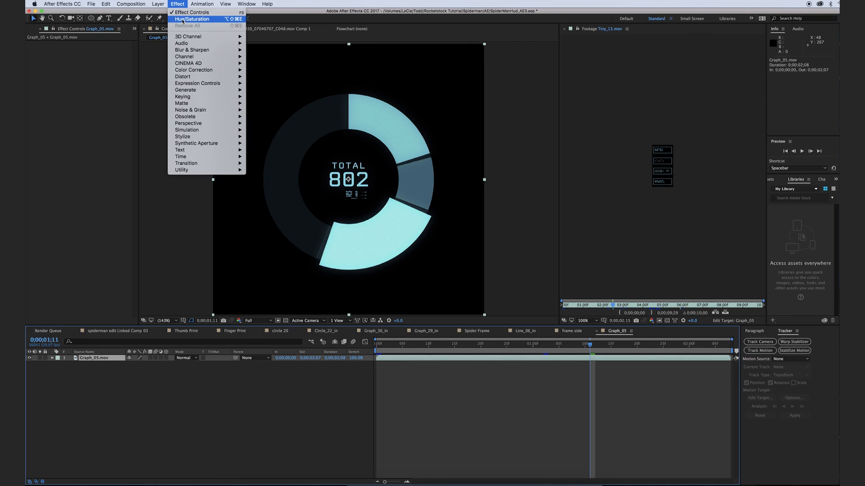
{"action": "left_click", "coordinate": [183, 20]}
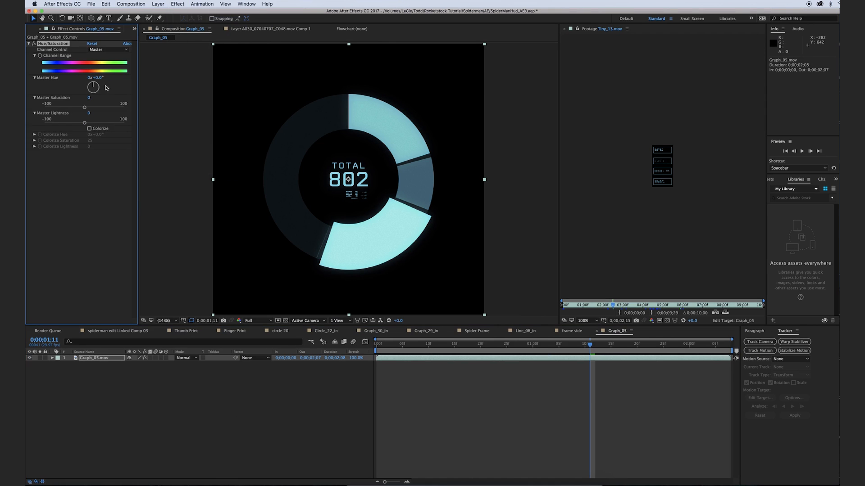
{"action": "left_click_drag", "start_coordinate": [102, 78], "coordinate": [193, 98]}
{"action": "key", "text": "Delete"}
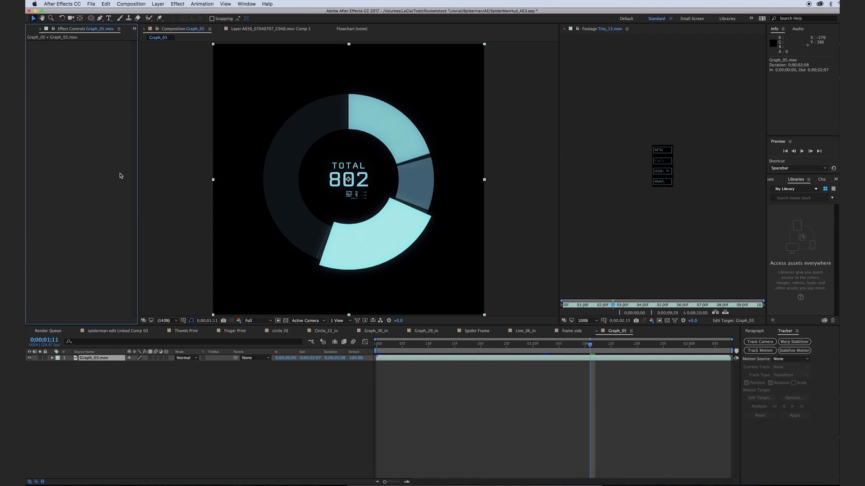
- Create an adjustment layer above Graph_05.mov in the Graph_05 composition
{"action": "left_click", "coordinate": [176, 419]}
{"action": "left_click", "coordinate": [106, 358]}
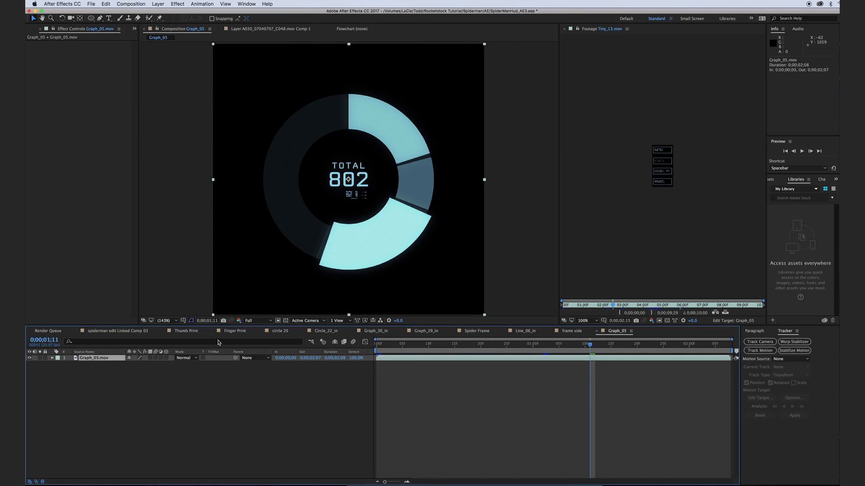
{"action": "right_click", "coordinate": [106, 400]}
{"action": "left_click", "coordinate": [225, 457]}
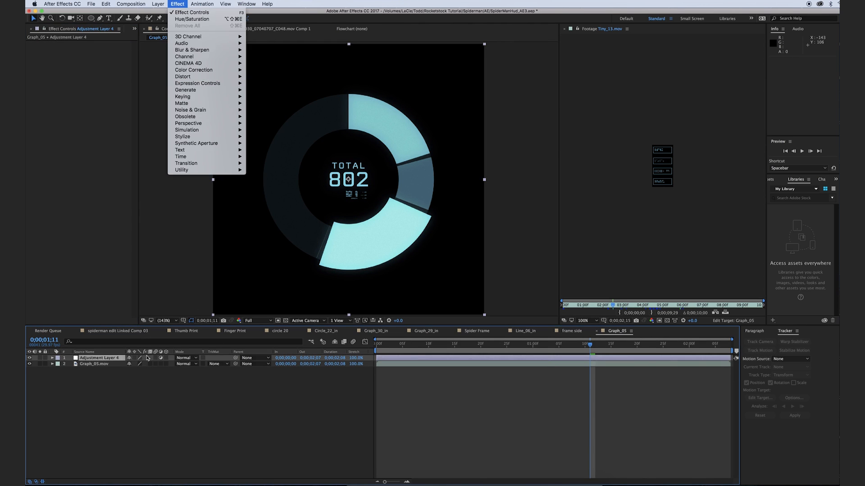
- Apply a Fill effect to the adjustment layer above Graph_05.mov and set its color to orange
{"action": "mouse_move", "coordinate": [193, 90]}
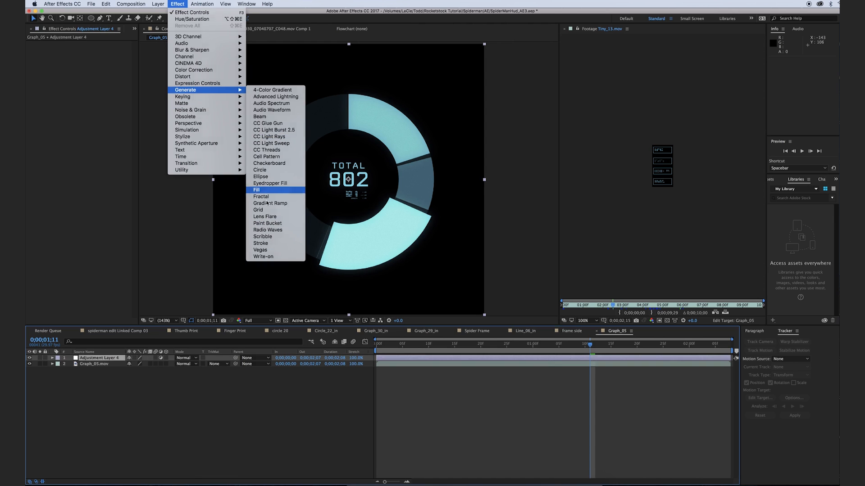
{"action": "left_click", "coordinate": [259, 190]}
{"action": "left_click", "coordinate": [91, 61]}
{"action": "type", "text": "FFAA00"}
{"action": "key", "text": "Tab"}
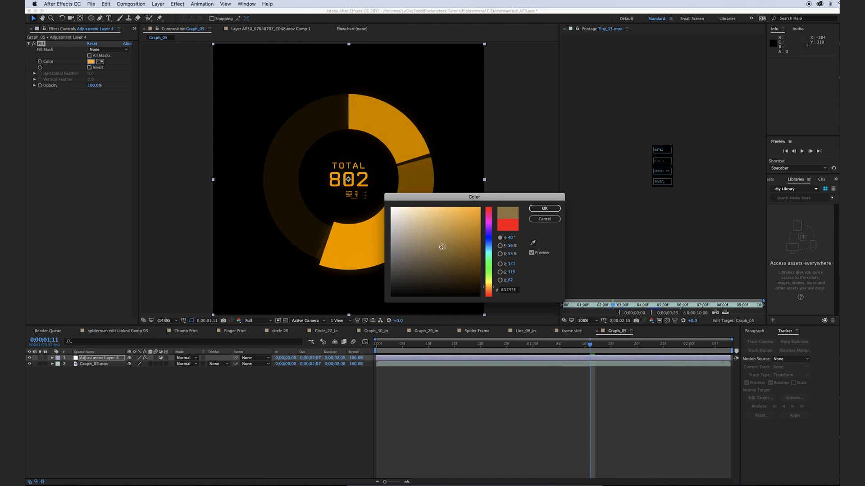
{"action": "left_click", "coordinate": [544, 209]}
- Draw a closed Pen mask on the adjustment layer around the ring's large lower segment and scrub through the animation
{"action": "key", "text": "g"}
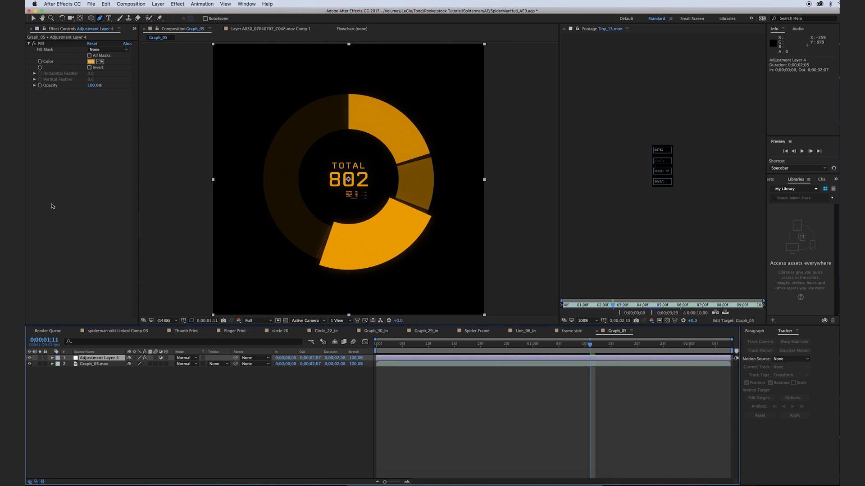
{"action": "left_click", "coordinate": [100, 21]}
{"action": "left_click", "coordinate": [385, 196]}
{"action": "left_click", "coordinate": [439, 215]}
{"action": "left_click", "coordinate": [347, 285]}
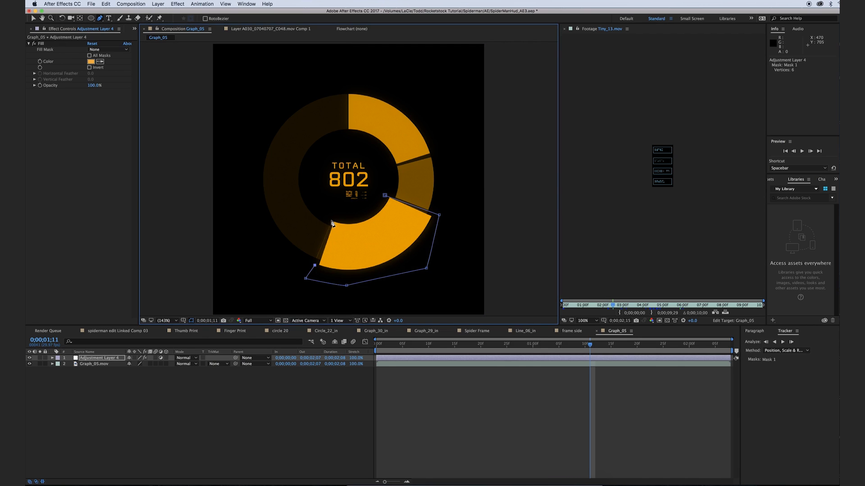
{"action": "left_click", "coordinate": [385, 196]}
{"action": "left_click", "coordinate": [594, 352]}
{"action": "left_click_drag", "start_coordinate": [596, 353], "coordinate": [705, 352]}
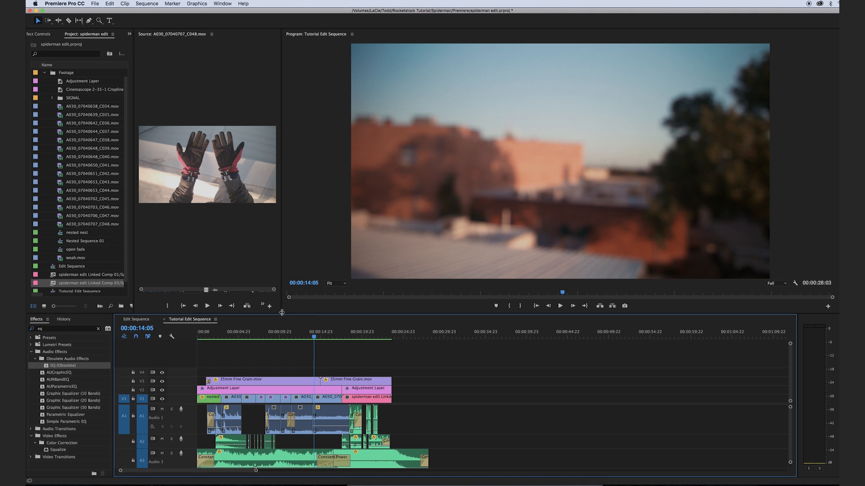
- Switch to Premiere Pro and enlarge the Program monitor by shrinking the Source monitor and timeline areas
{"action": "left_click_drag", "start_coordinate": [281, 320], "coordinate": [188, 362]}
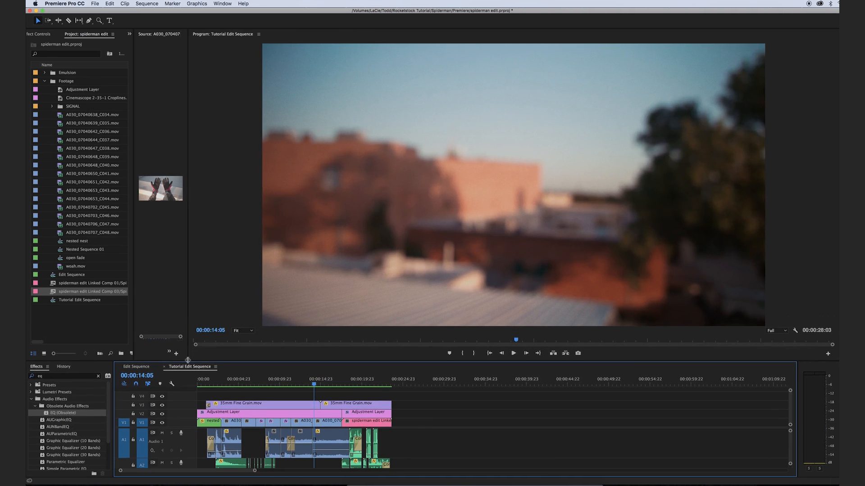